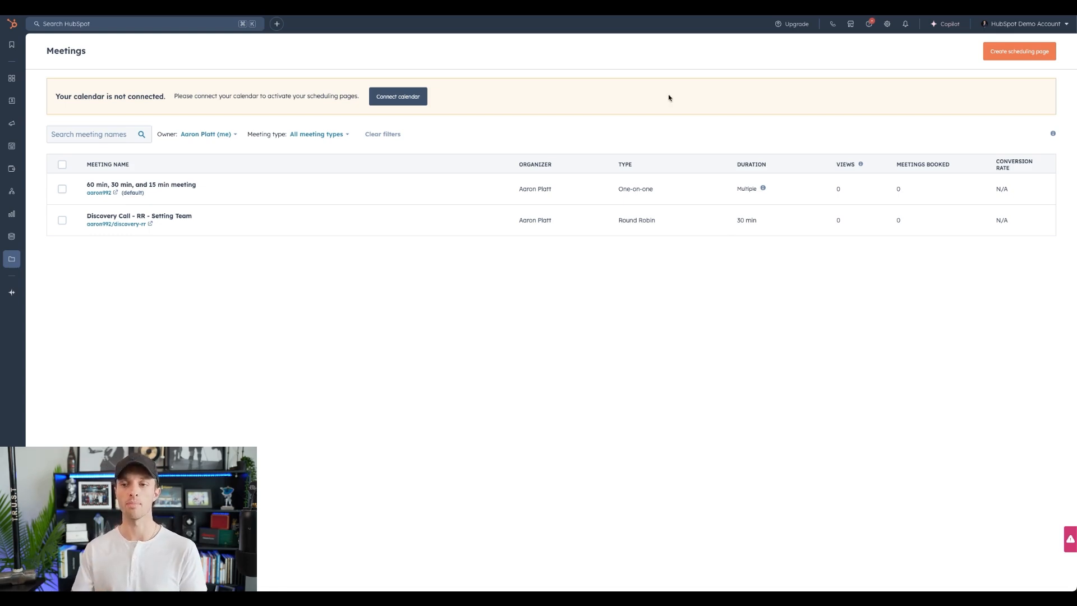
- Open the account settings and review the personal email and calendar connection options, including the calendars offered for booking availability
{"action": "left_click", "coordinate": [886, 28]}
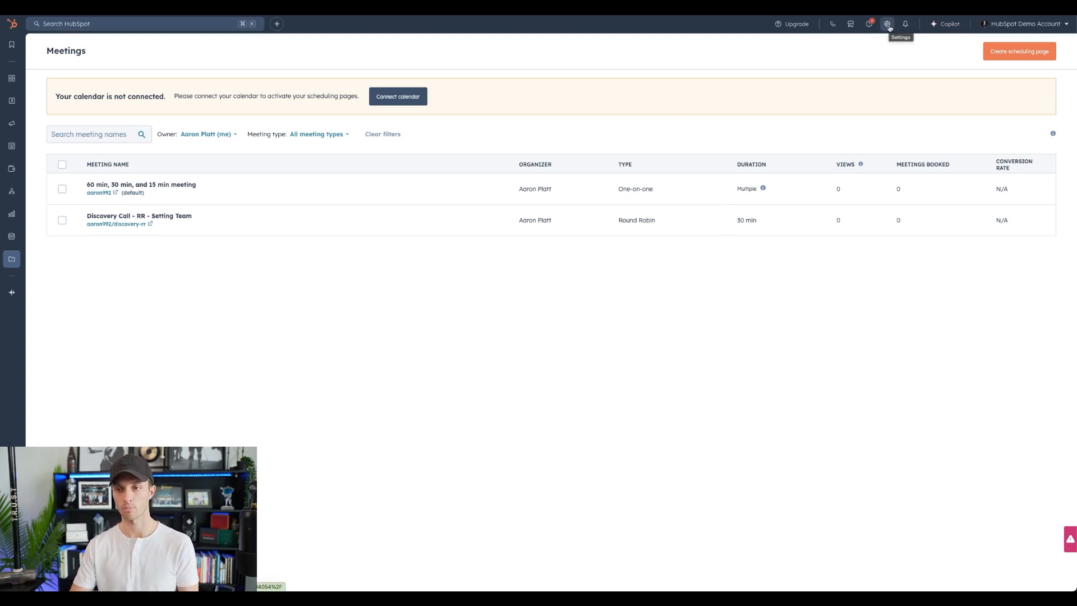
{"action": "left_click", "coordinate": [889, 28]}
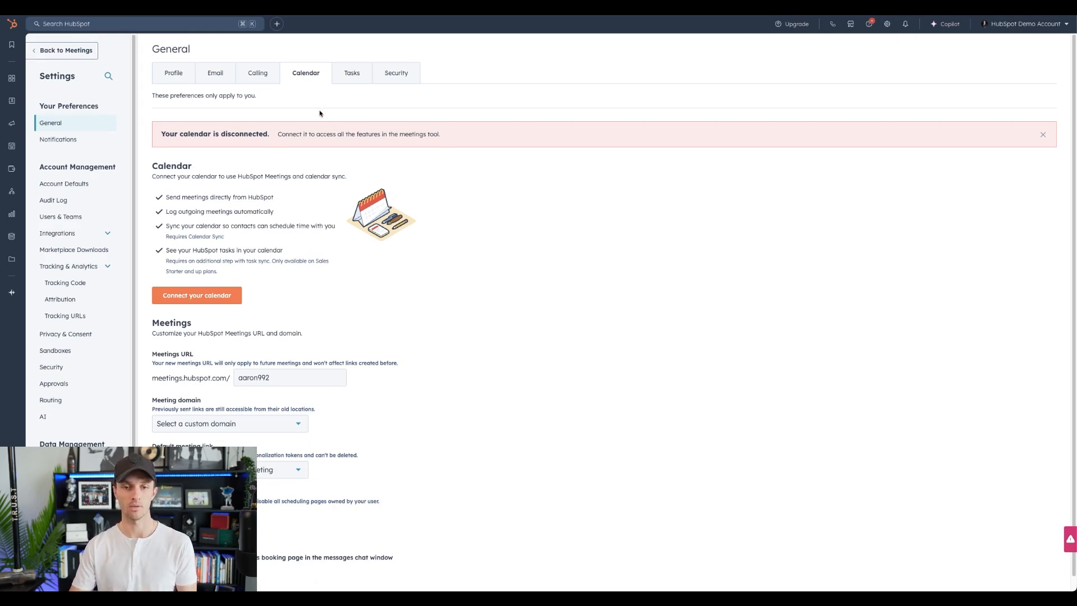
{"action": "left_click", "coordinate": [228, 76]}
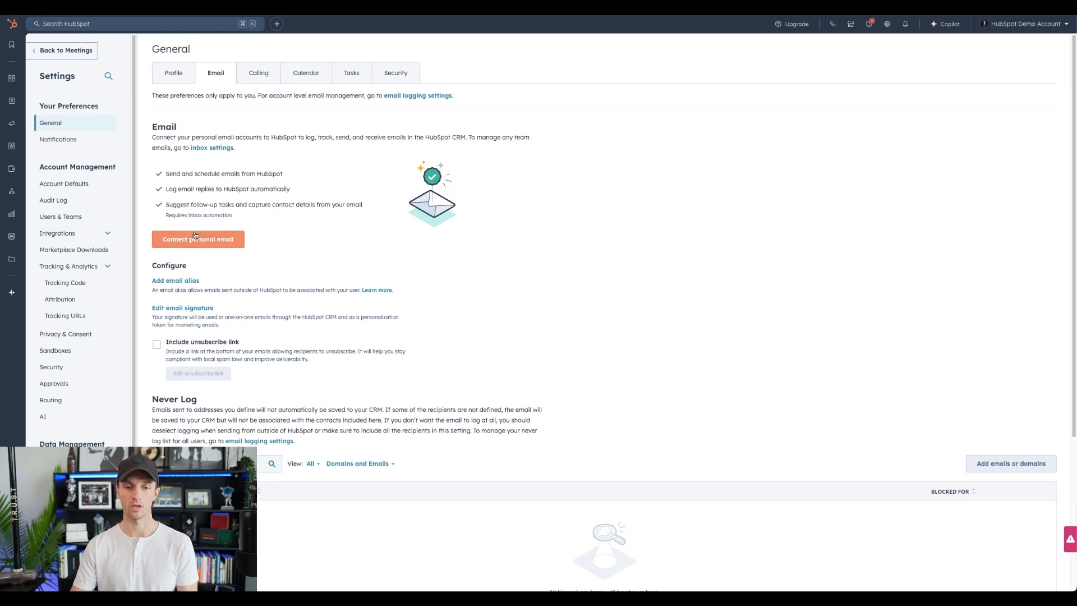
{"action": "left_click", "coordinate": [301, 78]}
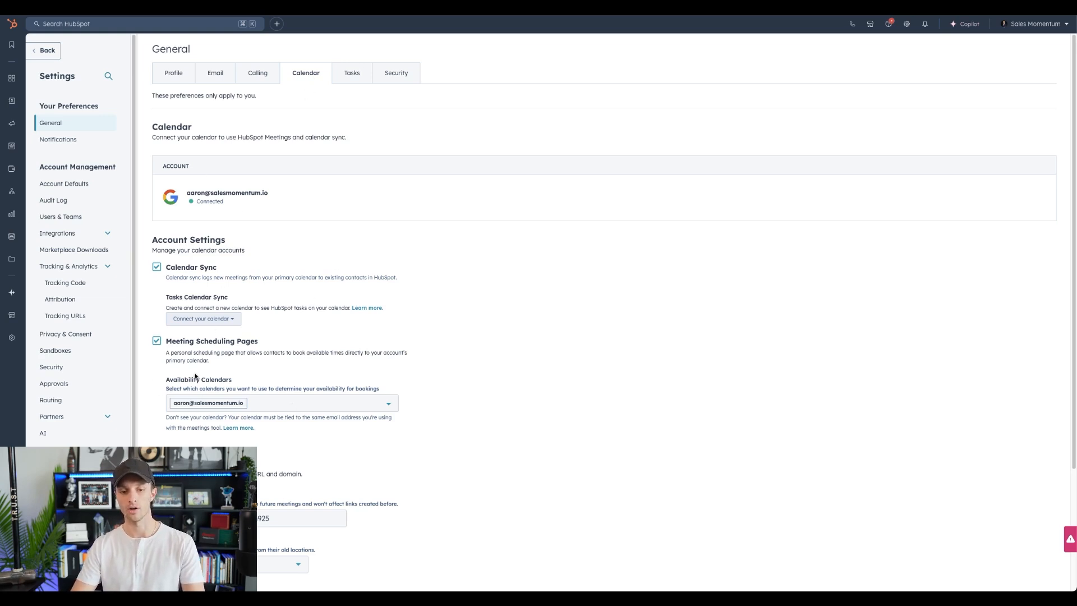
{"action": "left_click", "coordinate": [300, 408]}
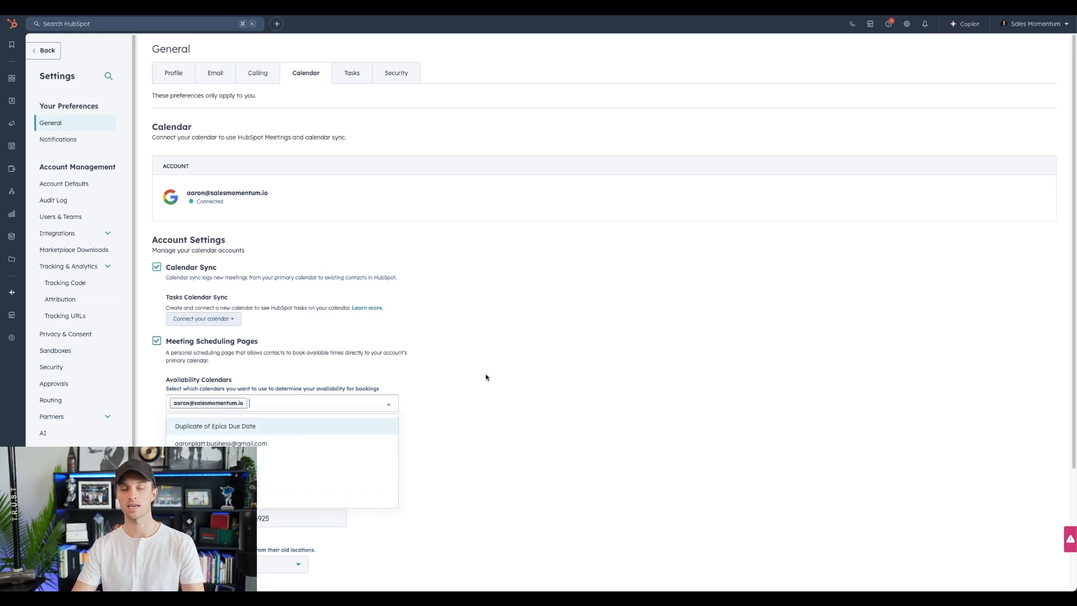
{"action": "left_click", "coordinate": [565, 325]}
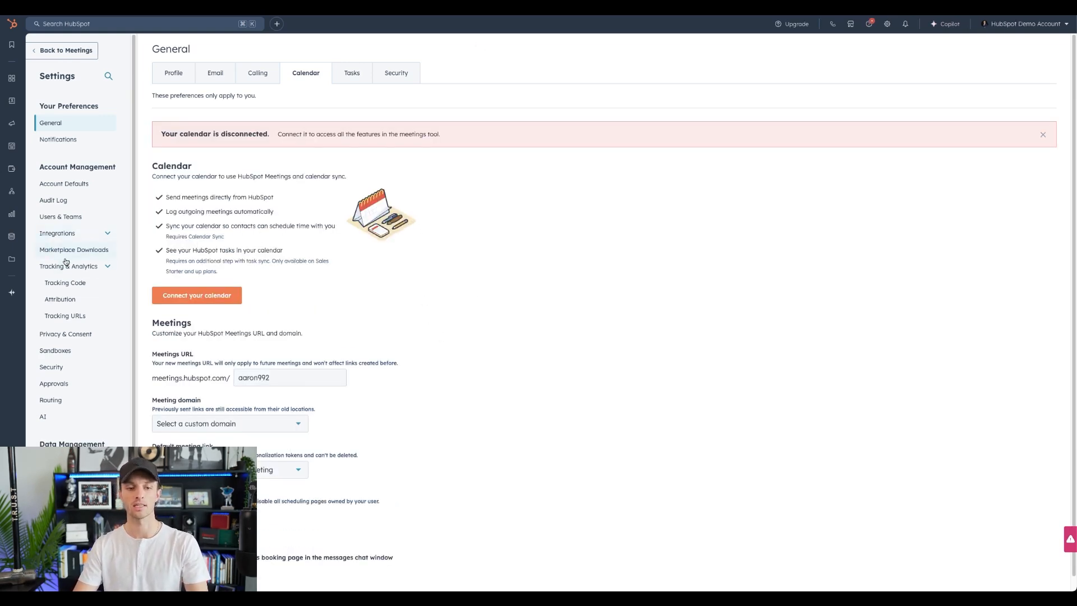
- Go to the Meetings settings and examine the list of tracked call and meeting types without changing it
{"action": "scroll", "coordinate": [73, 275], "scroll_direction": "down", "scroll_amount": 2}
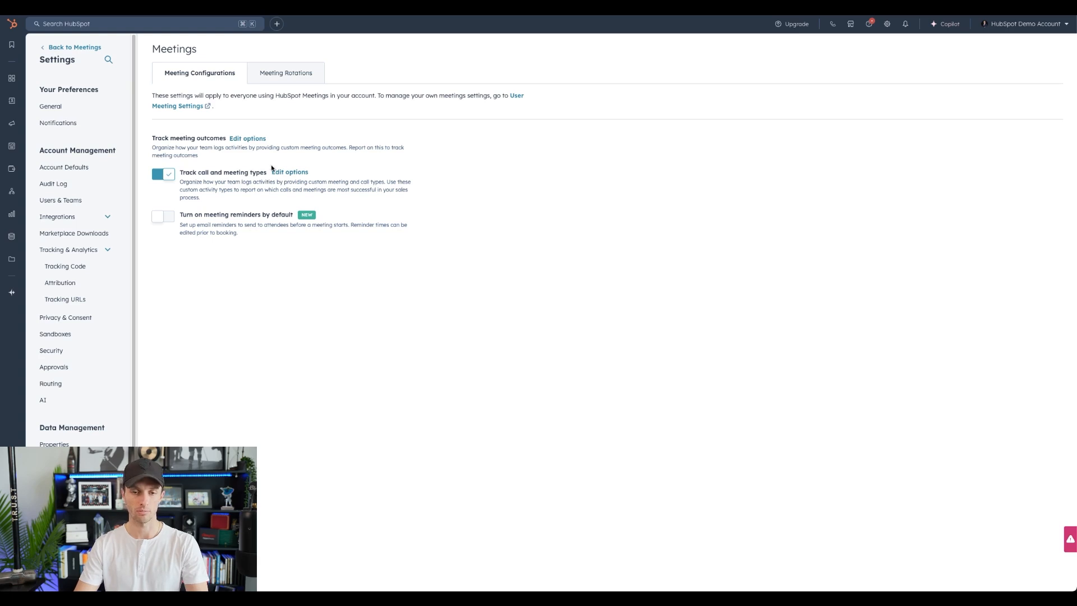
{"action": "left_click", "coordinate": [299, 173]}
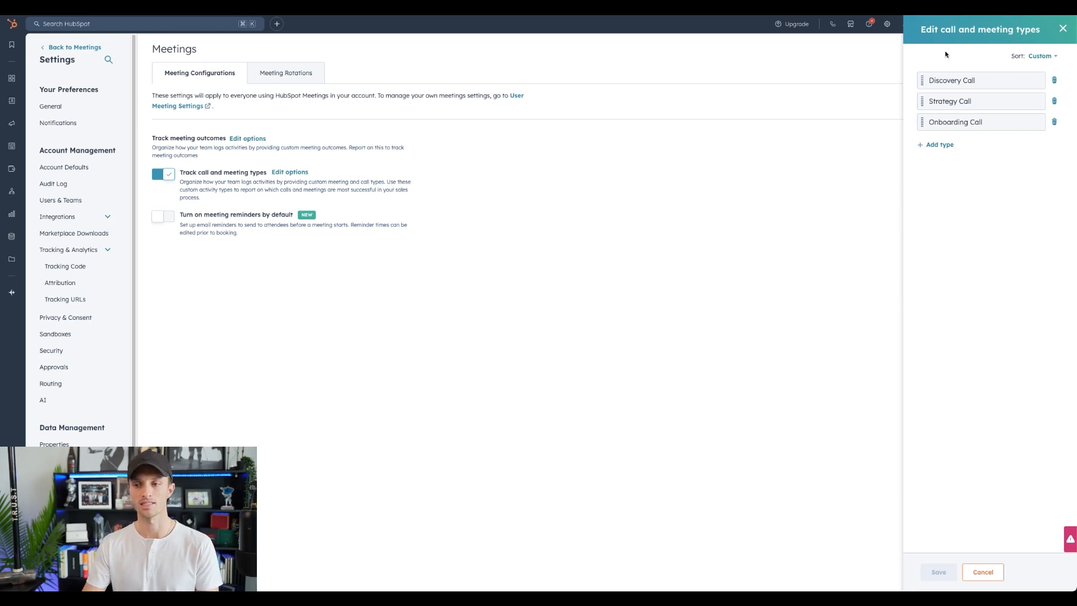
{"action": "left_click", "coordinate": [1058, 35]}
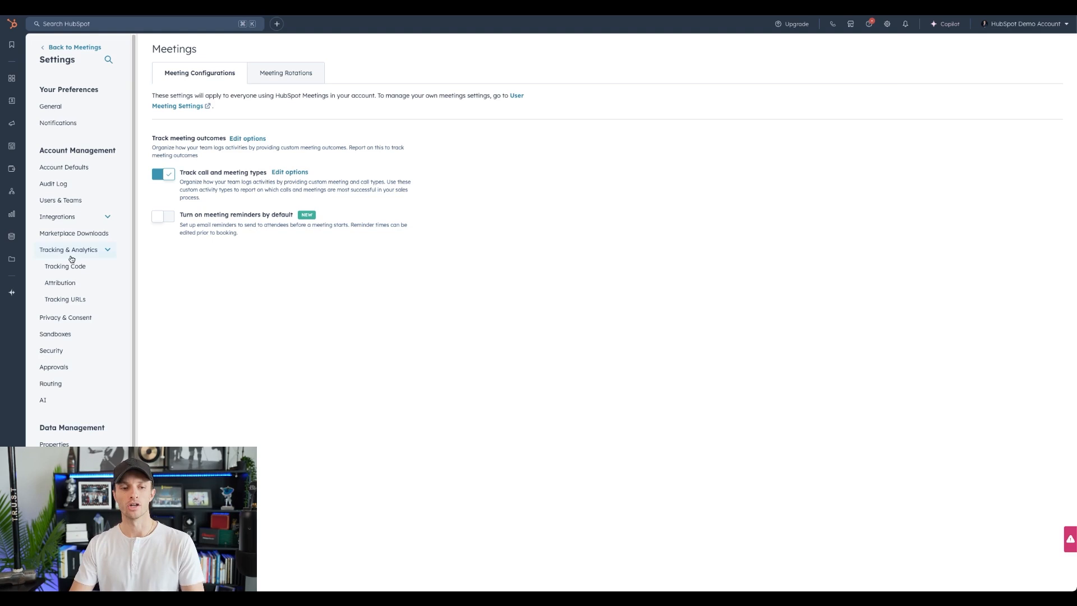
- In the Users & Teams settings, create a team named Setter Team with the account user as a member
{"action": "left_click", "coordinate": [71, 203]}
{"action": "left_click", "coordinate": [254, 53]}
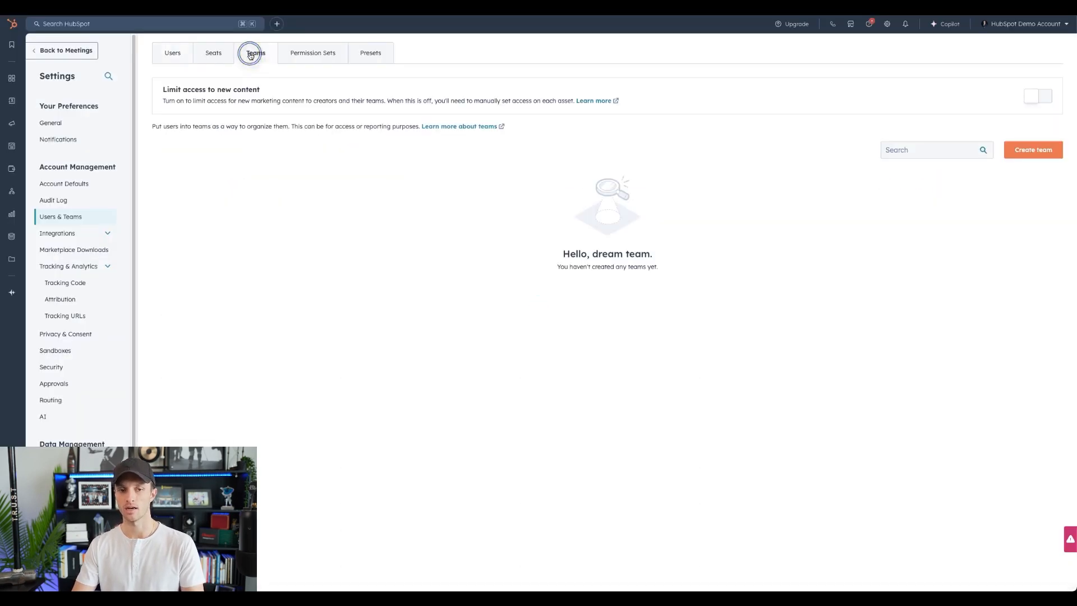
{"action": "left_click", "coordinate": [1033, 149]}
{"action": "left_click", "coordinate": [878, 86]}
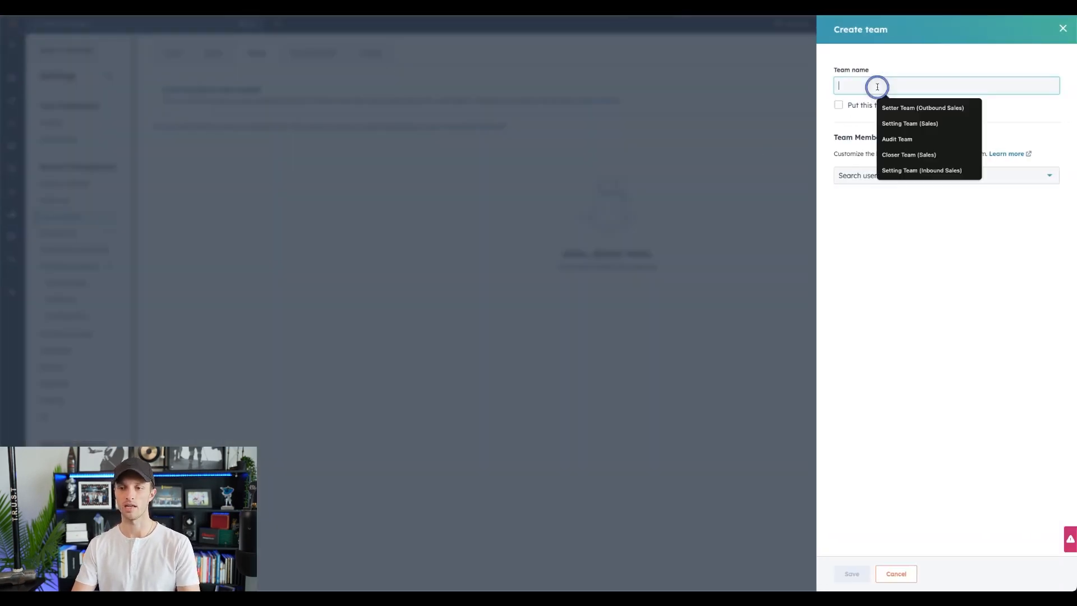
{"action": "type", "text": "Setter Team"}
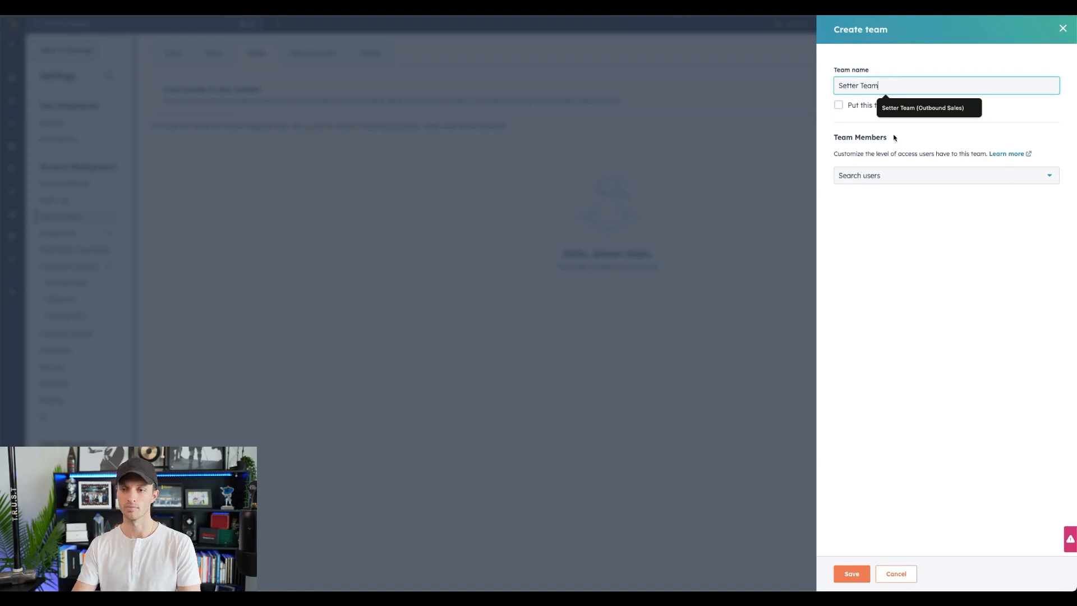
{"action": "left_click", "coordinate": [897, 171]}
{"action": "left_click", "coordinate": [886, 203]}
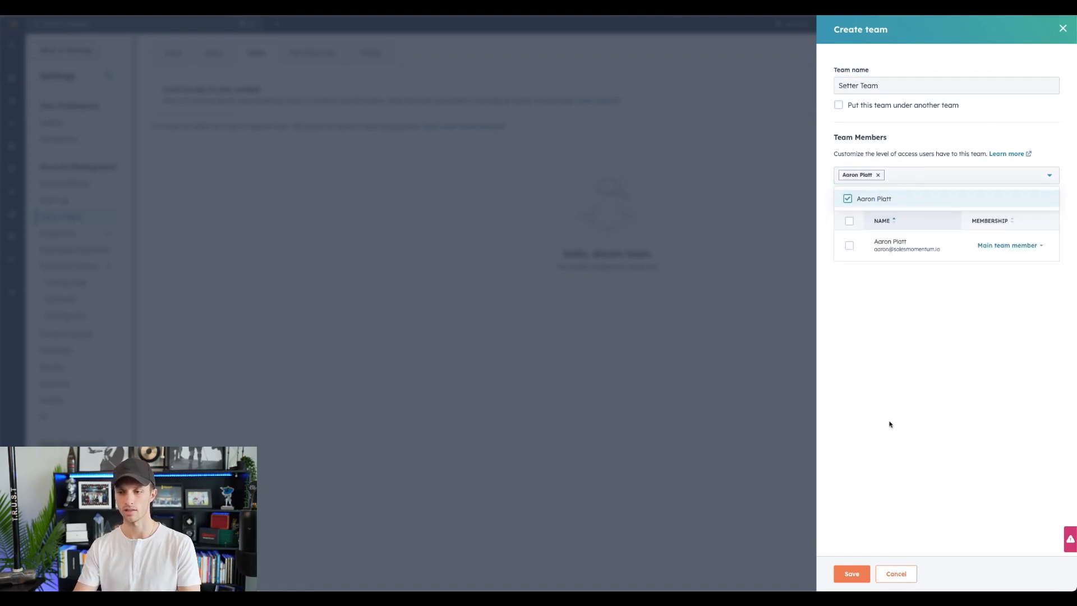
{"action": "left_click", "coordinate": [851, 573]}
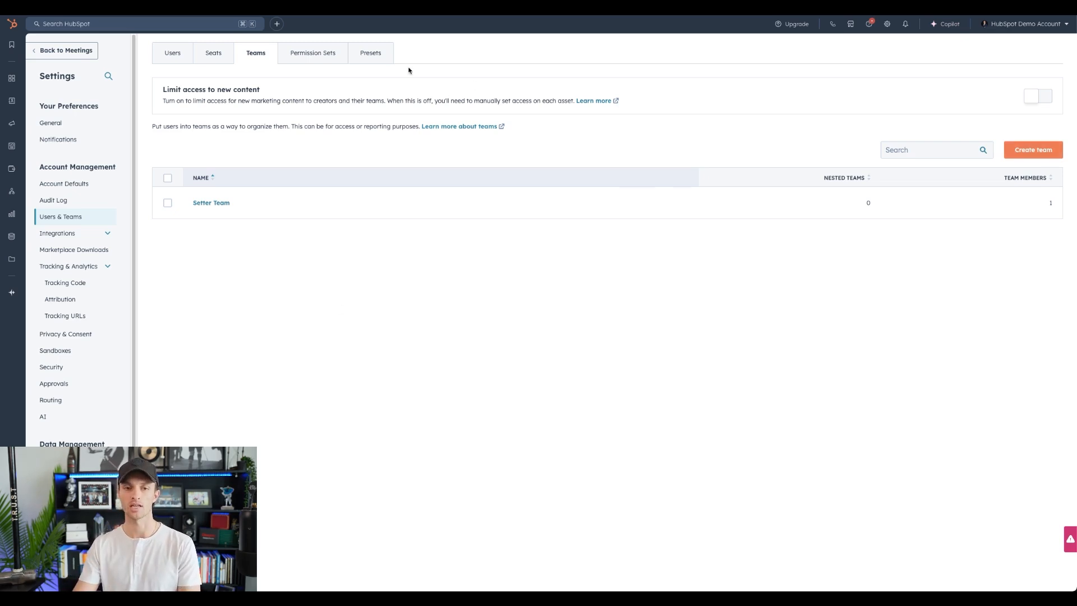
- Create a second team named Sales Department without any members
{"action": "left_click", "coordinate": [1028, 151]}
{"action": "left_click", "coordinate": [866, 76]}
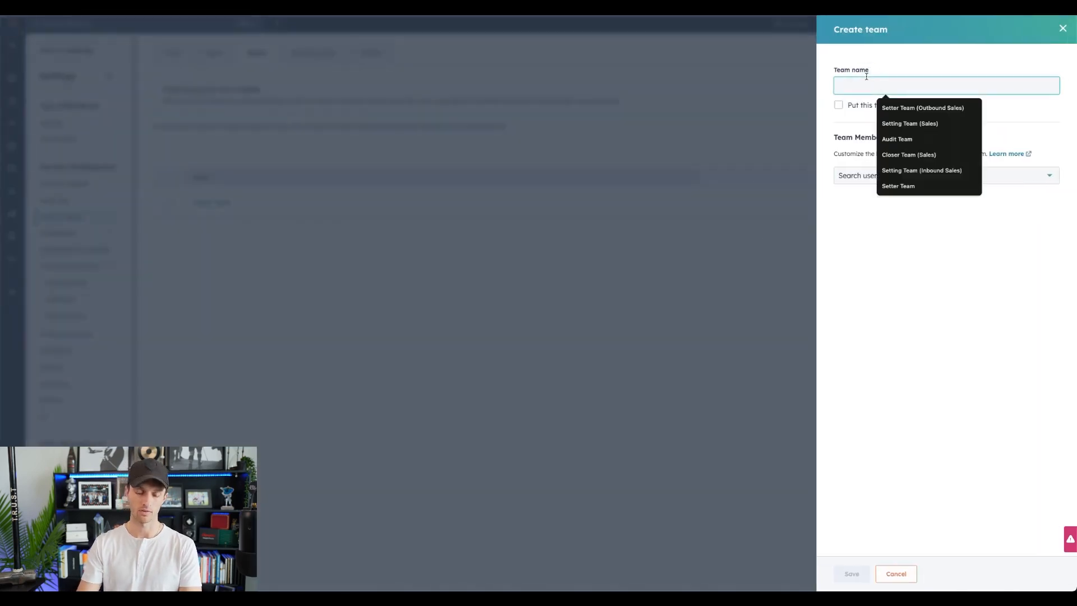
{"action": "type", "text": "Sales Dep"}
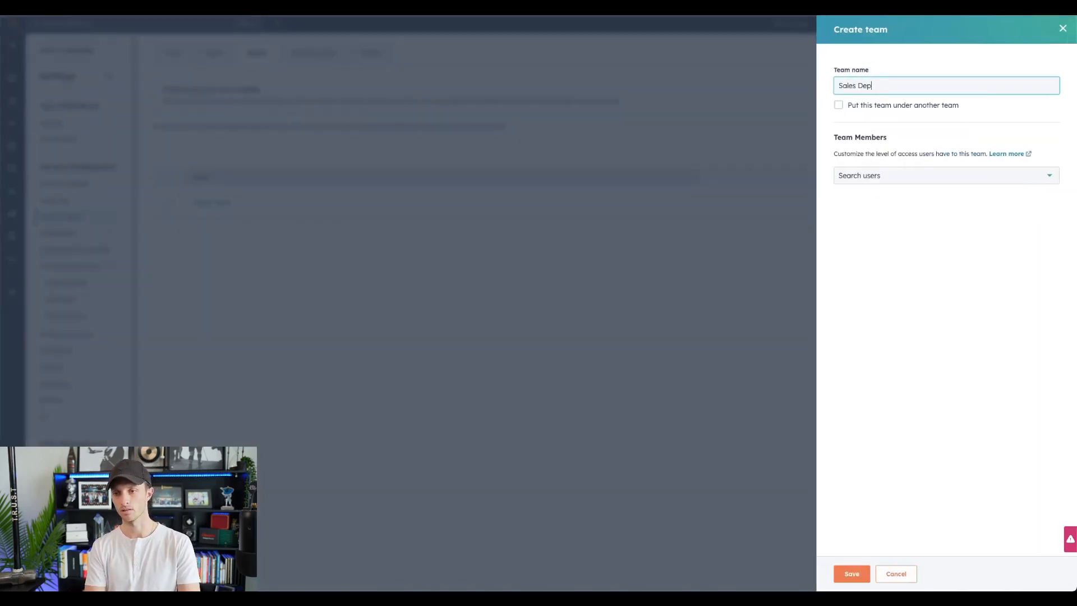
{"action": "type", "text": "artment"}
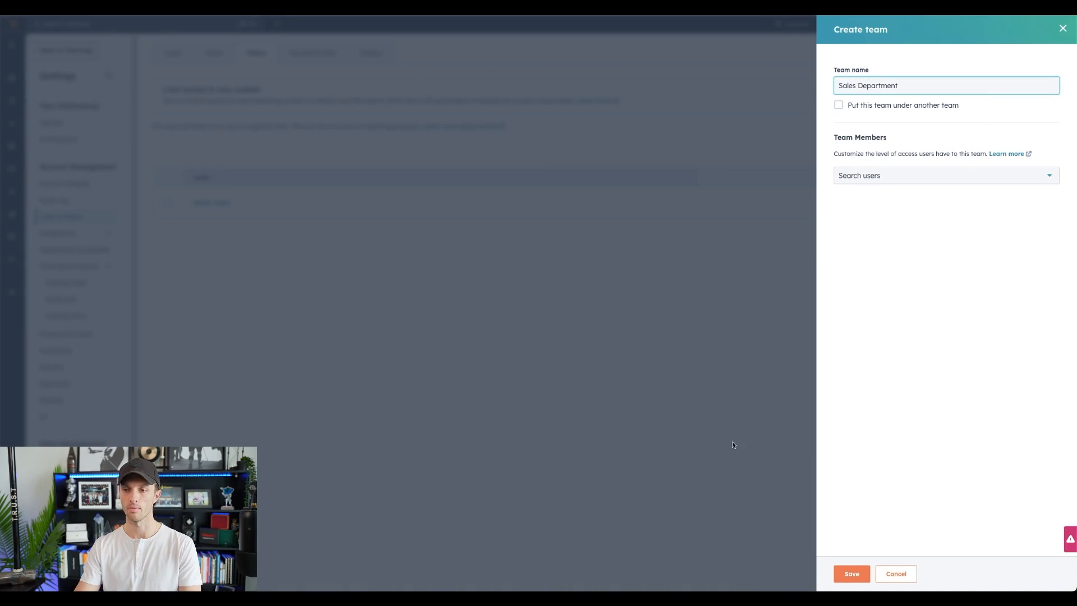
{"action": "left_click", "coordinate": [851, 573]}
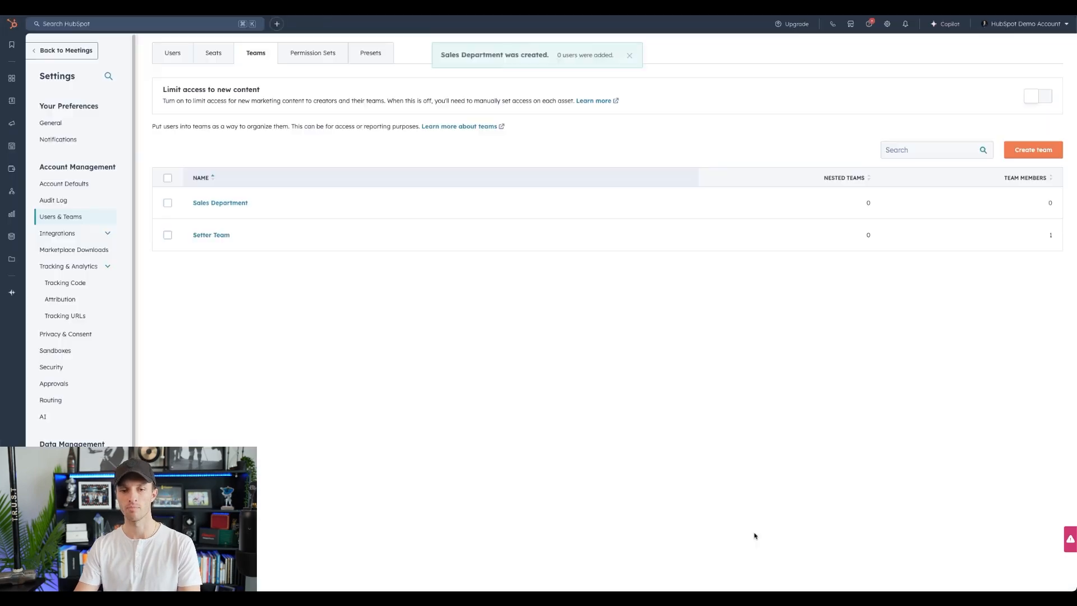
{"action": "left_click", "coordinate": [167, 234]}
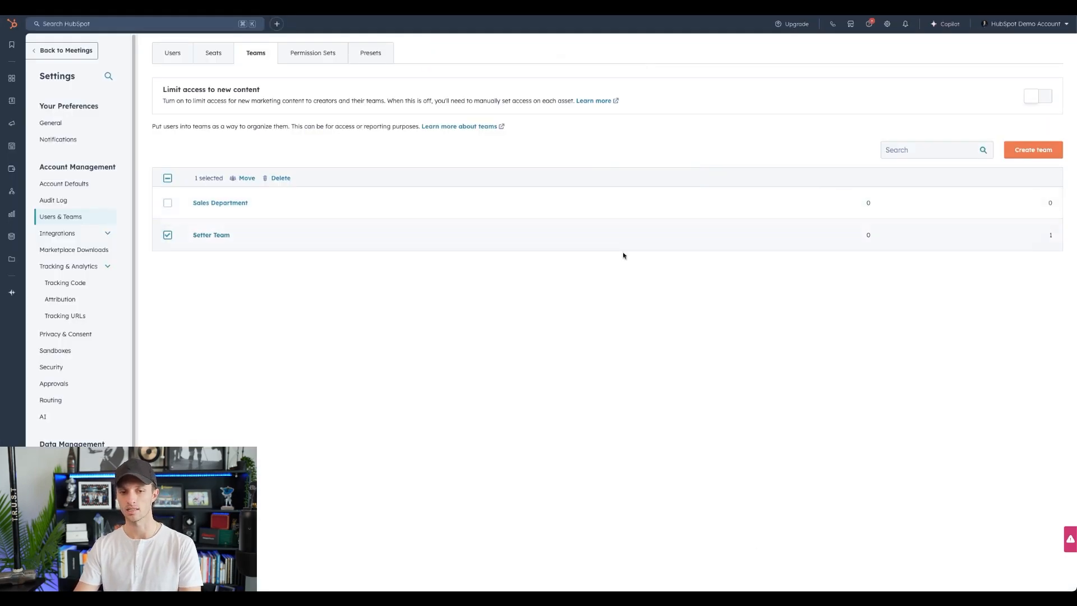
{"action": "left_click", "coordinate": [224, 208]}
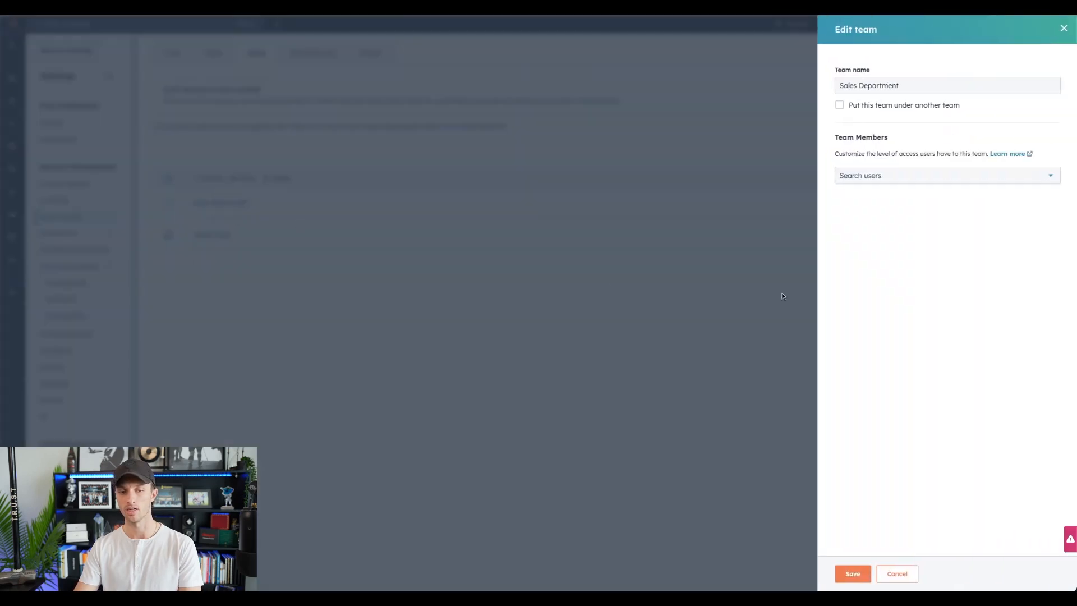
{"action": "left_click", "coordinate": [1063, 28]}
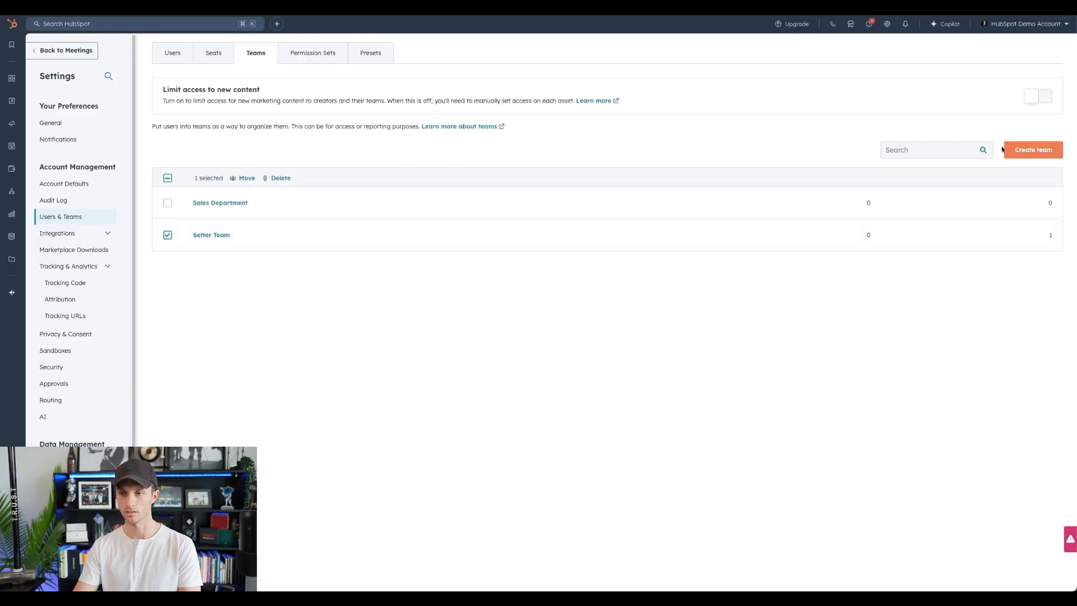
- Start a new team named Setting Team and put it under the Sales Department team
{"action": "left_click", "coordinate": [1028, 150]}
{"action": "left_click", "coordinate": [896, 85]}
{"action": "type", "text": "Se"}
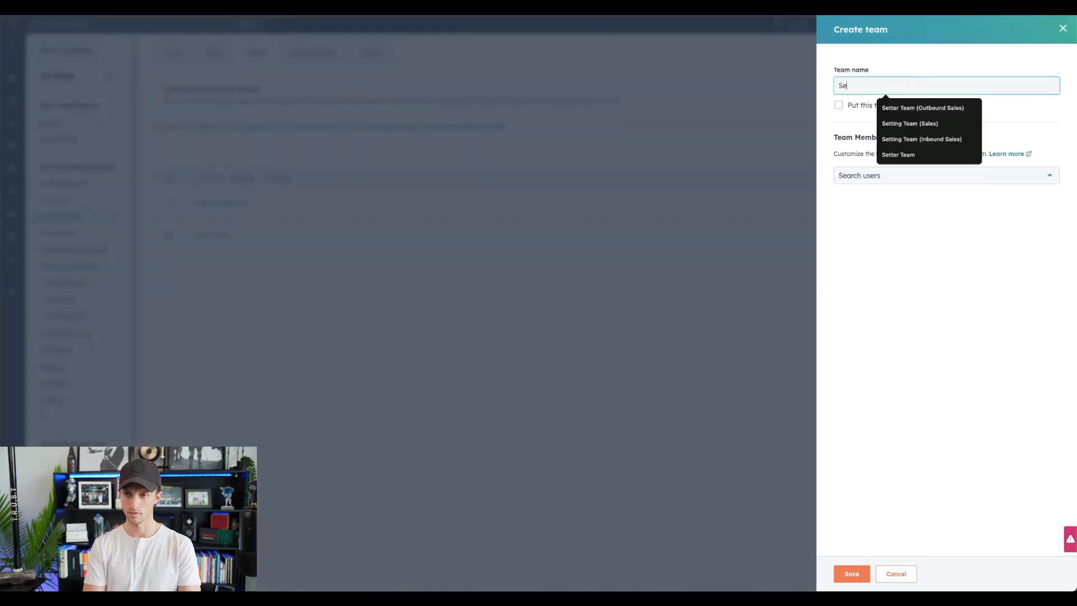
{"action": "type", "text": "tting Team"}
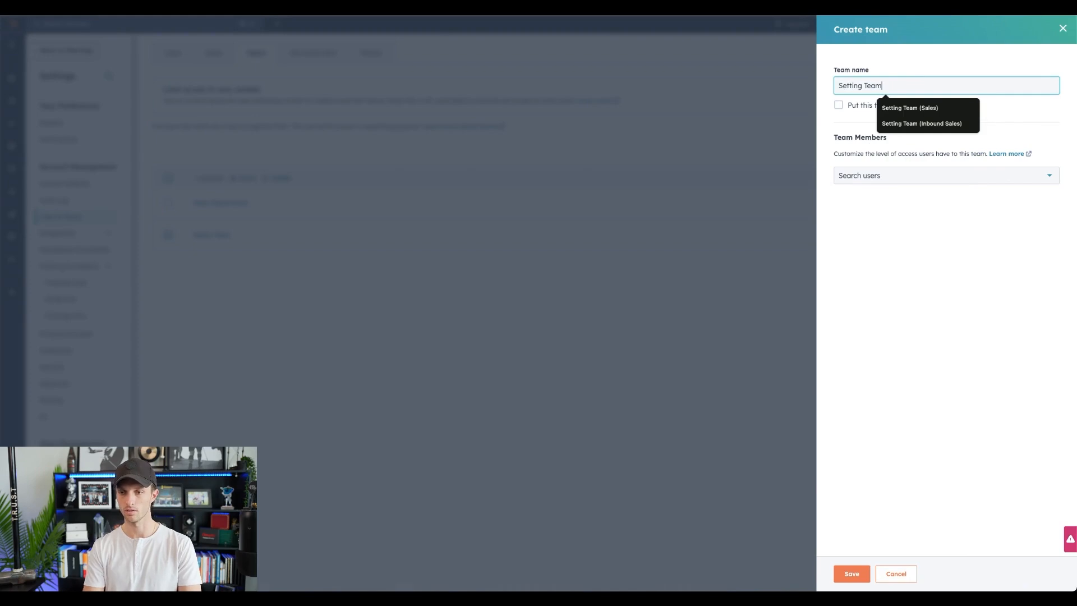
{"action": "left_click", "coordinate": [838, 105]}
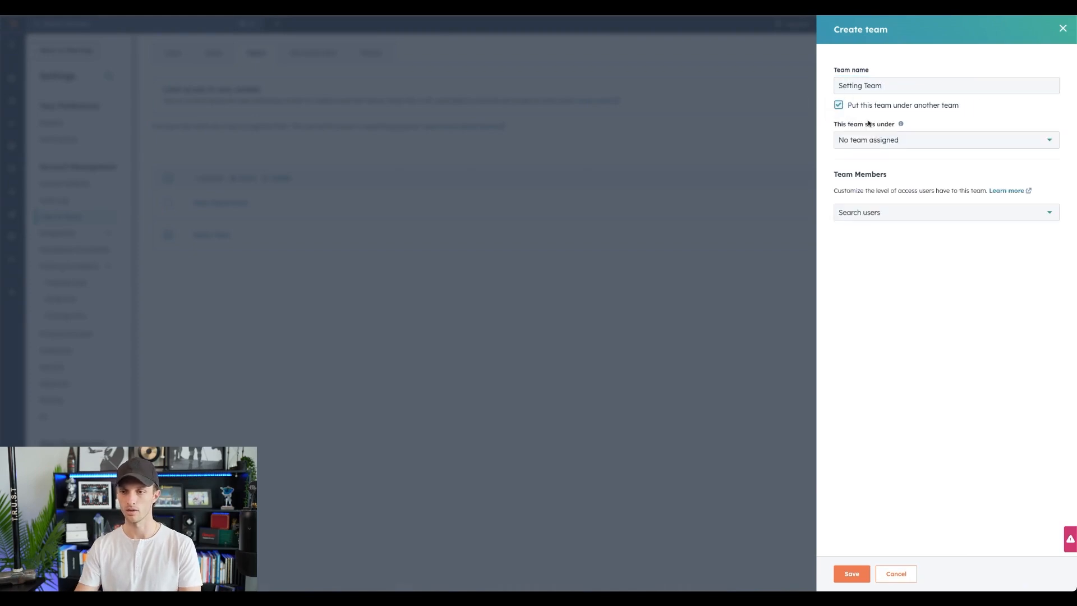
{"action": "left_click", "coordinate": [882, 138]}
{"action": "left_click", "coordinate": [879, 180]}
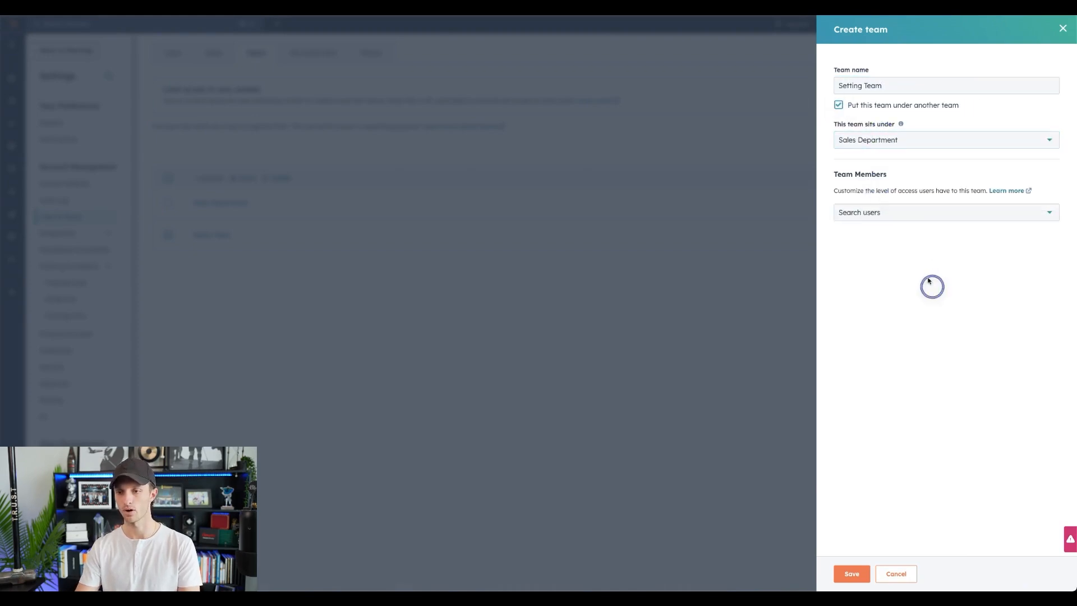
- Add the account user as a member of Setting Team, save it, and open the teams nested under Sales Department
{"action": "left_click", "coordinate": [906, 219]}
{"action": "left_click", "coordinate": [870, 243]}
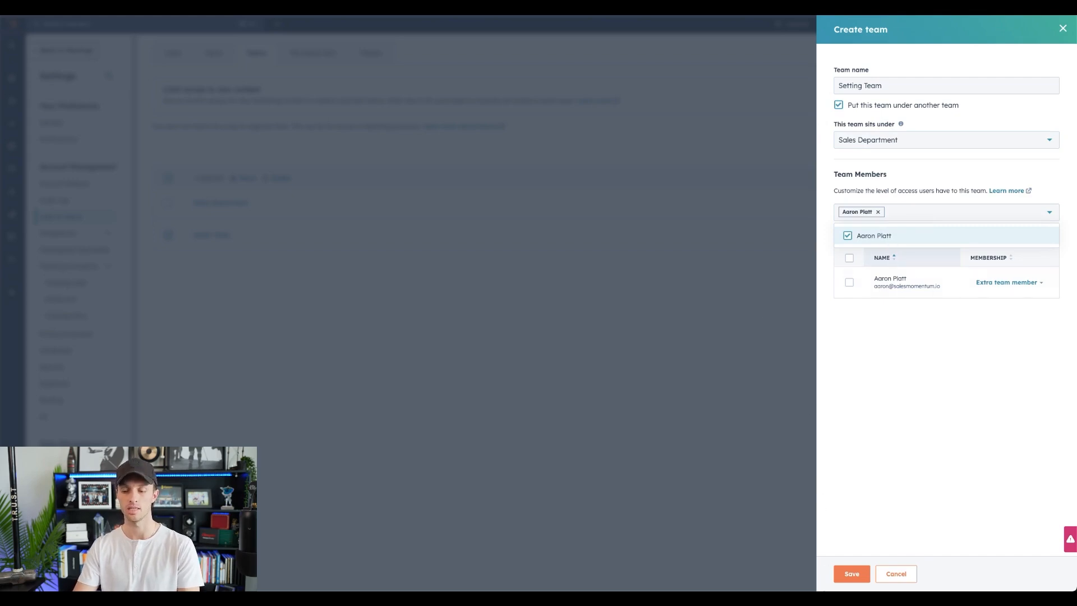
{"action": "left_click", "coordinate": [850, 572]}
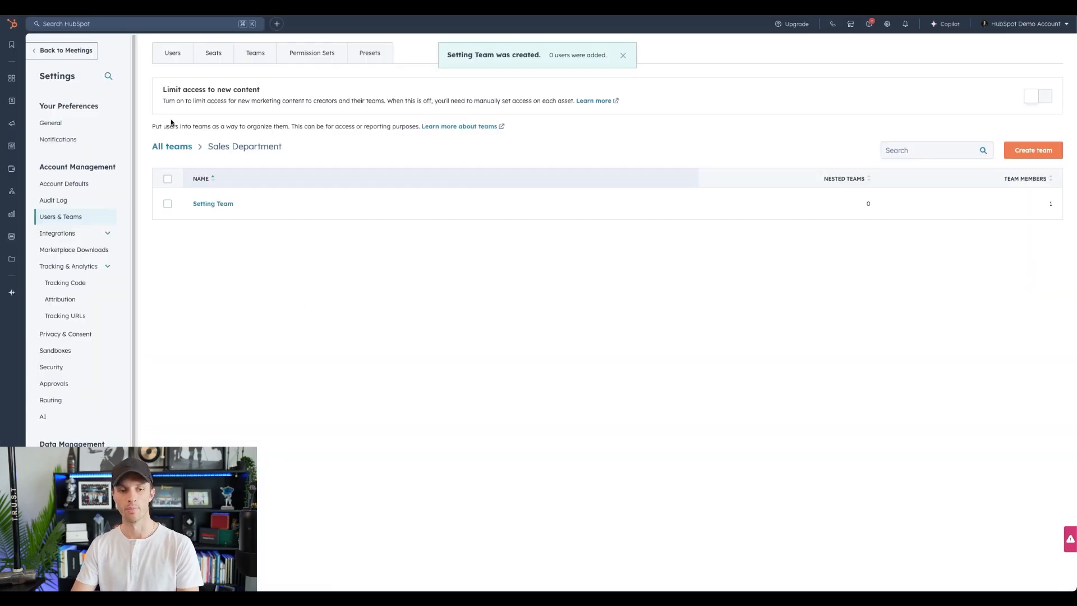
{"action": "left_click", "coordinate": [172, 147]}
{"action": "left_click", "coordinate": [214, 203]}
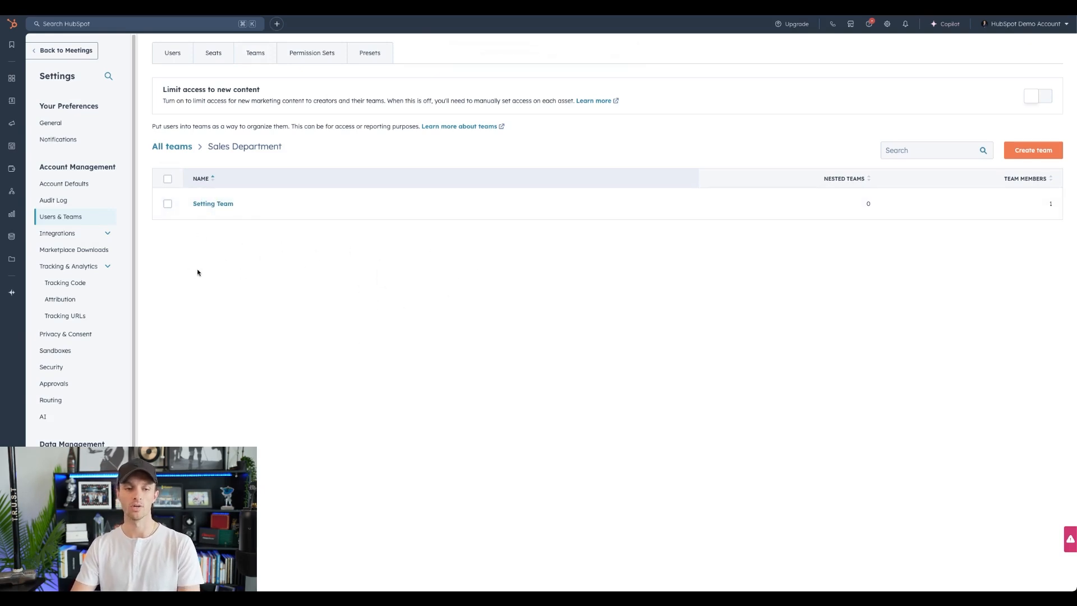
- In the Meetings settings, start a new meeting rotation and choose Setter Team as its members
{"action": "scroll", "coordinate": [80, 275], "scroll_direction": "down", "scroll_amount": 2}
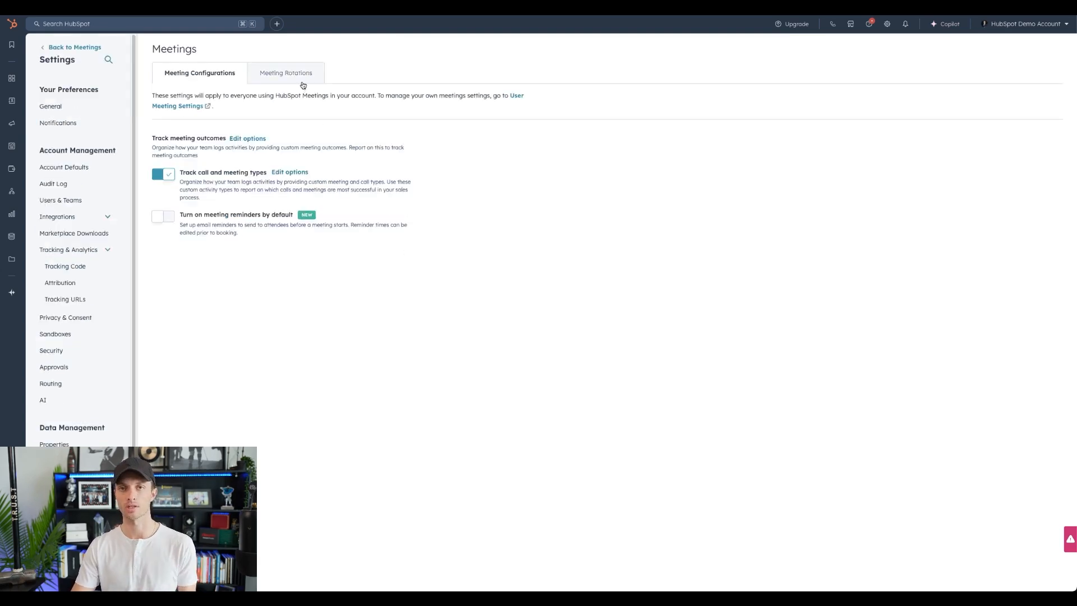
{"action": "left_click", "coordinate": [293, 76]}
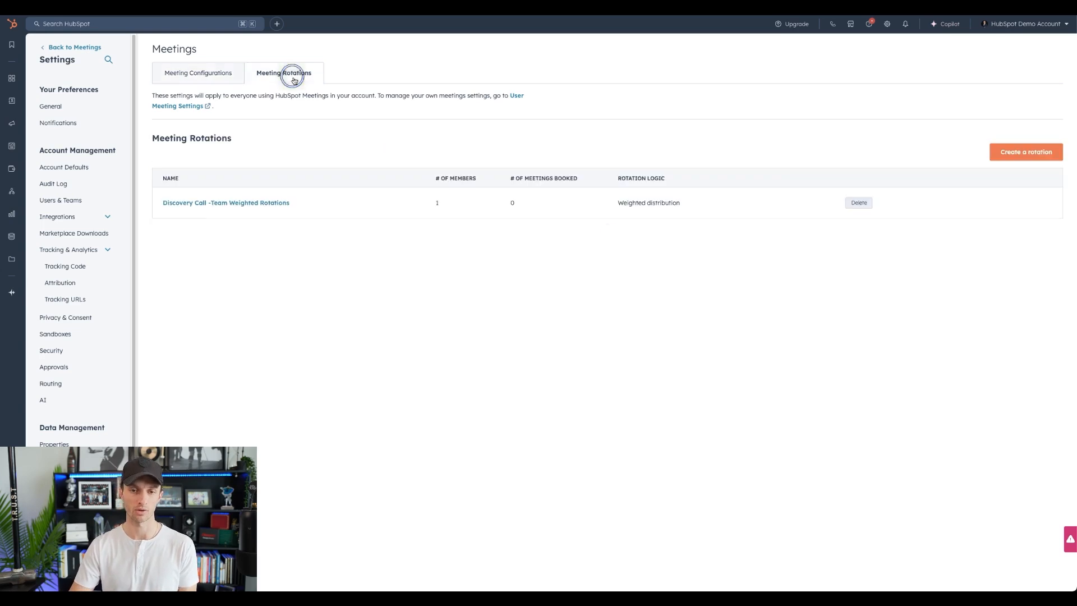
{"action": "left_click", "coordinate": [1017, 152]}
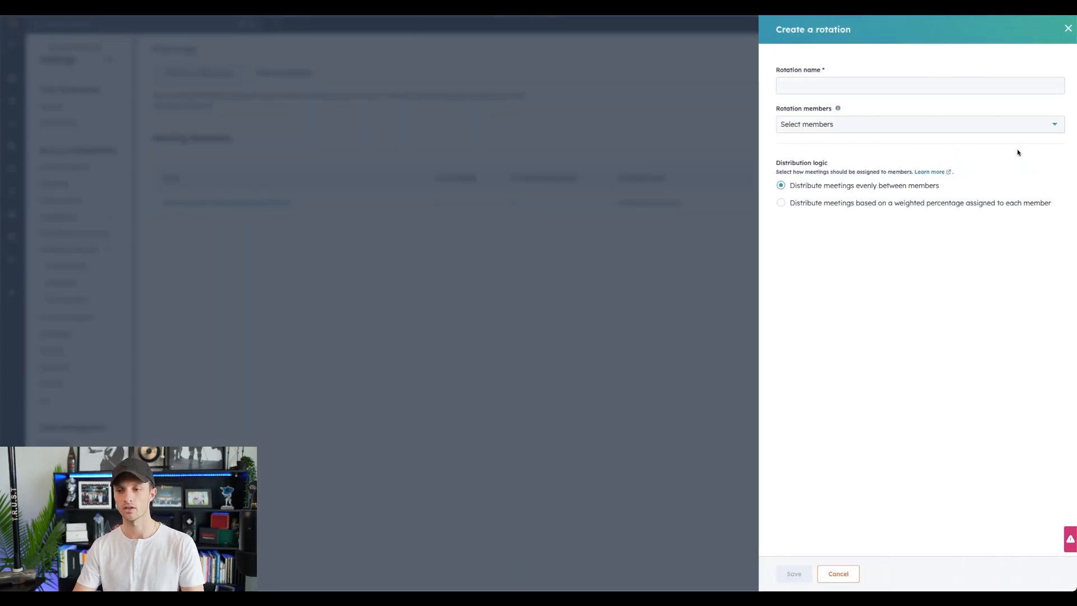
{"action": "left_click", "coordinate": [817, 125]}
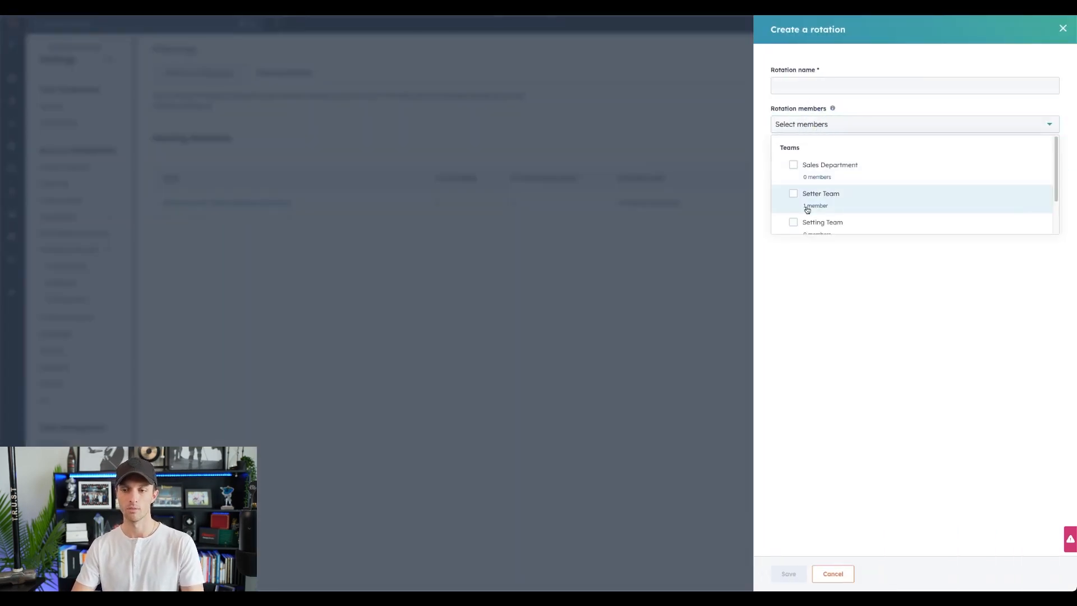
{"action": "left_click", "coordinate": [807, 207]}
{"action": "left_click", "coordinate": [875, 311]}
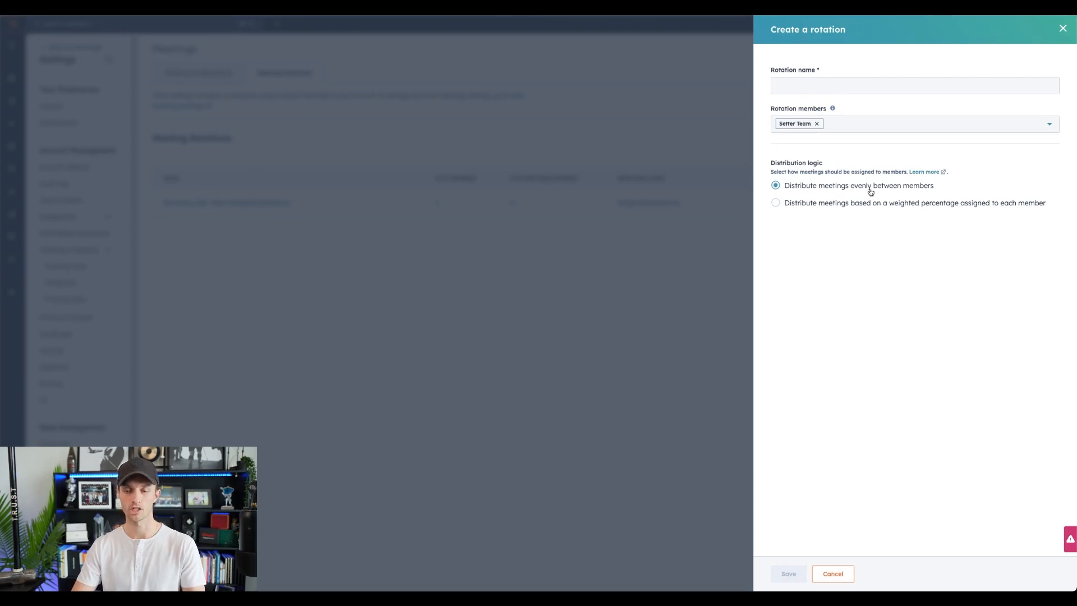
- Name the new rotation "Setting Team Test - No Weight"
{"action": "left_click", "coordinate": [843, 86]}
{"action": "type", "text": "Set"}
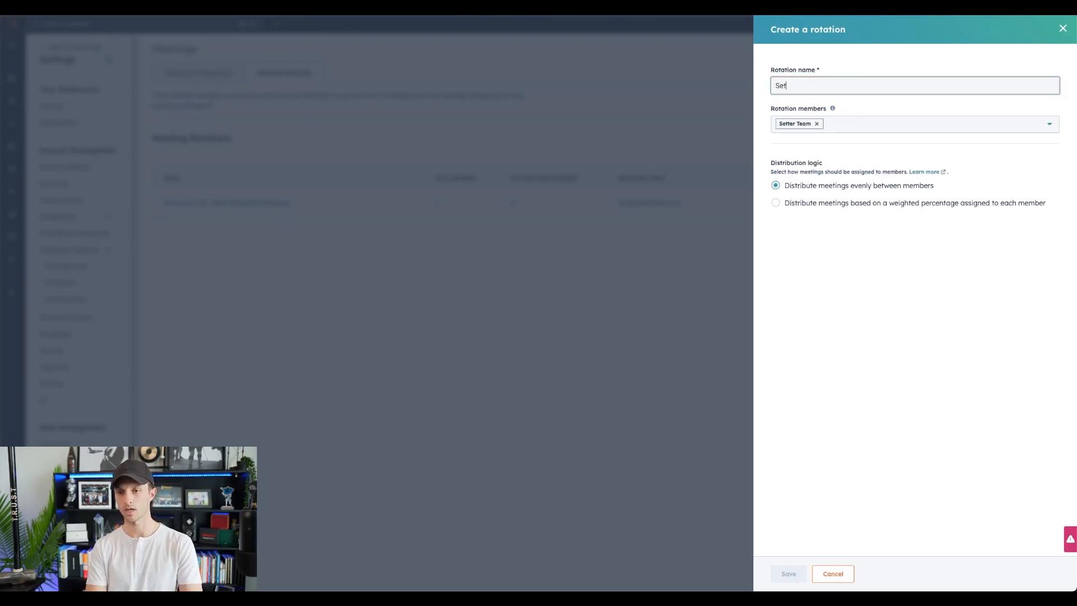
{"action": "type", "text": "ting Team Test - No Weight"}
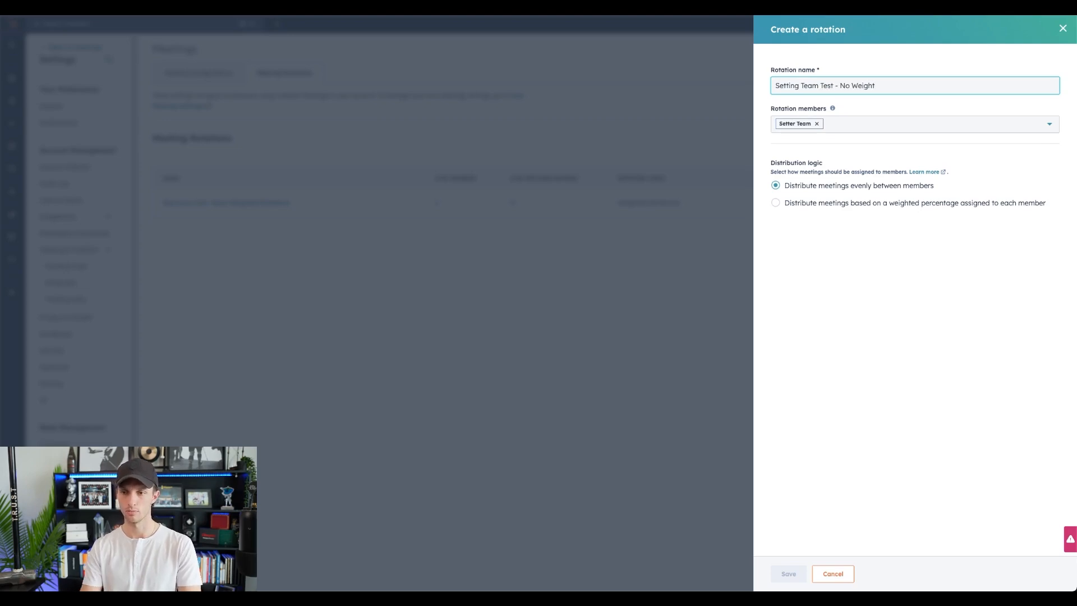
- Save the new rotation, open Setting Team Test - No Weight to review its member details, and return to the rotations list
{"action": "left_click", "coordinate": [779, 572]}
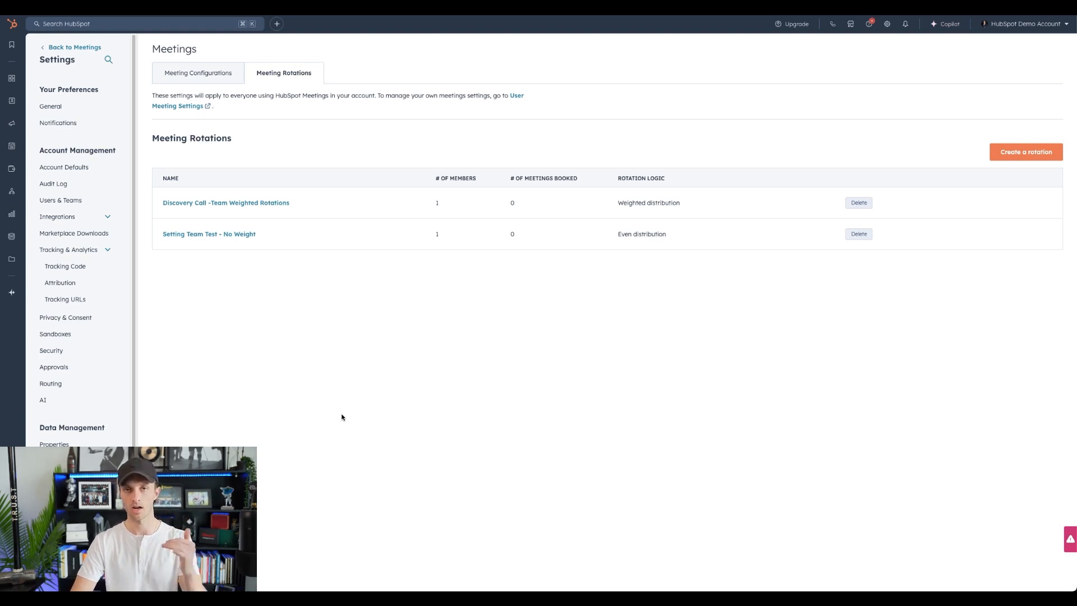
{"action": "left_click", "coordinate": [234, 234]}
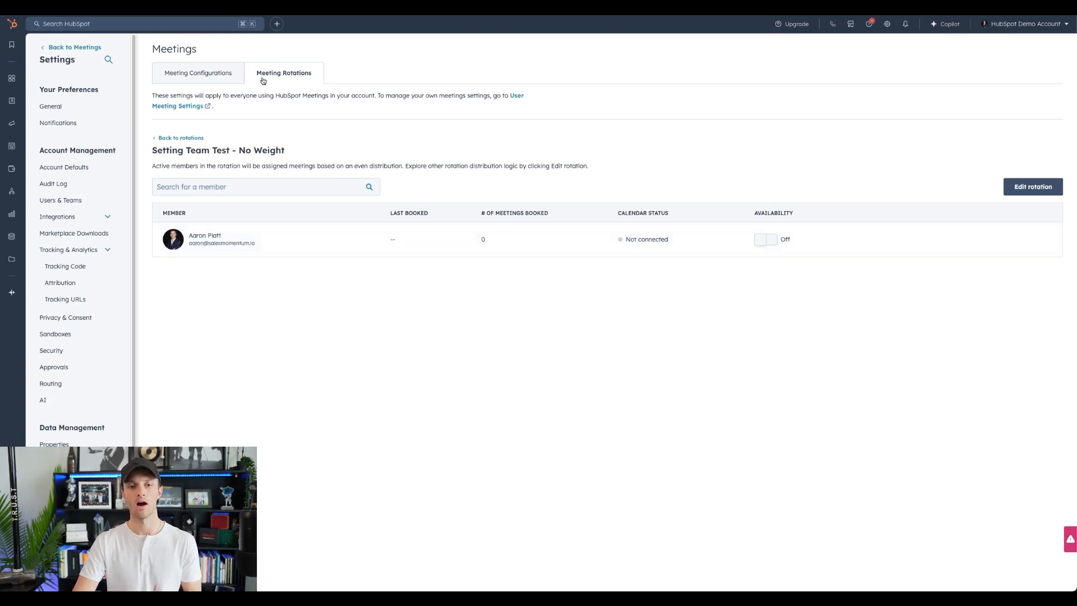
{"action": "left_click", "coordinate": [184, 138]}
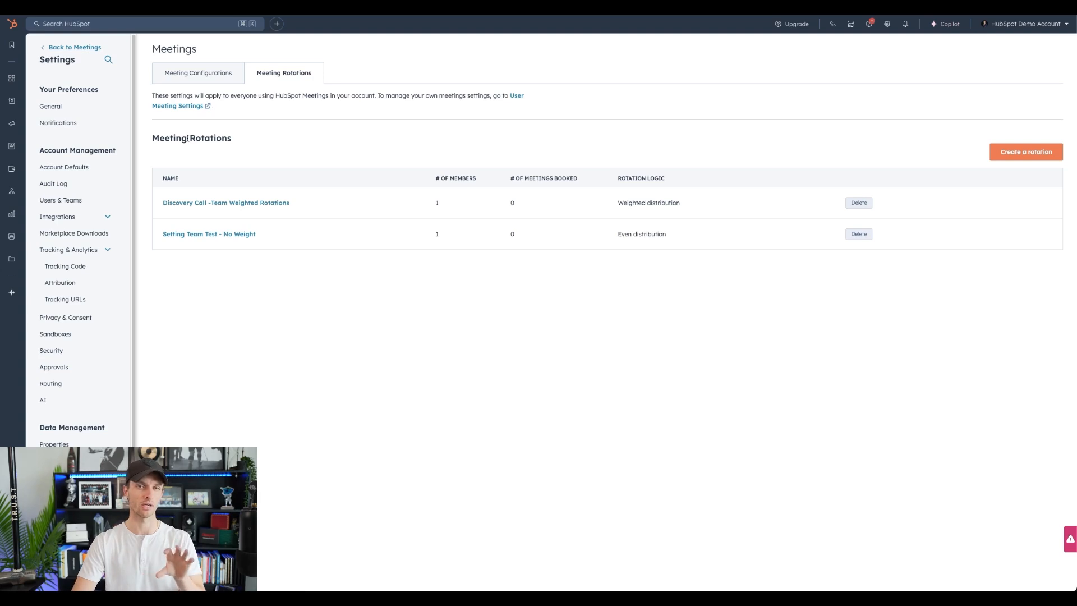
{"action": "left_click", "coordinate": [1024, 153]}
{"action": "left_click", "coordinate": [858, 128]}
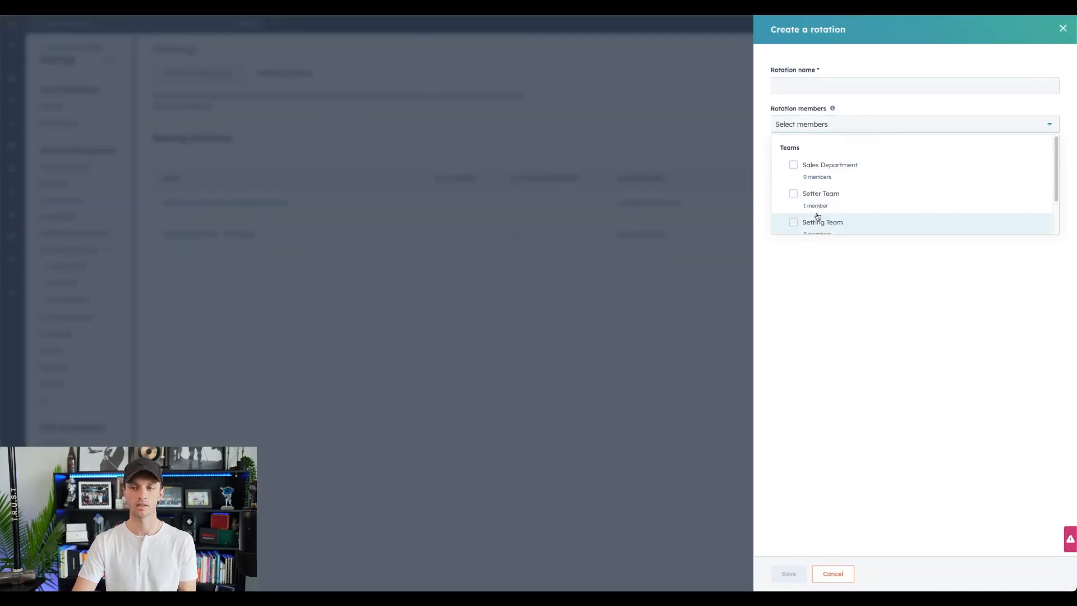
{"action": "left_click", "coordinate": [834, 298]}
{"action": "left_click", "coordinate": [775, 202]}
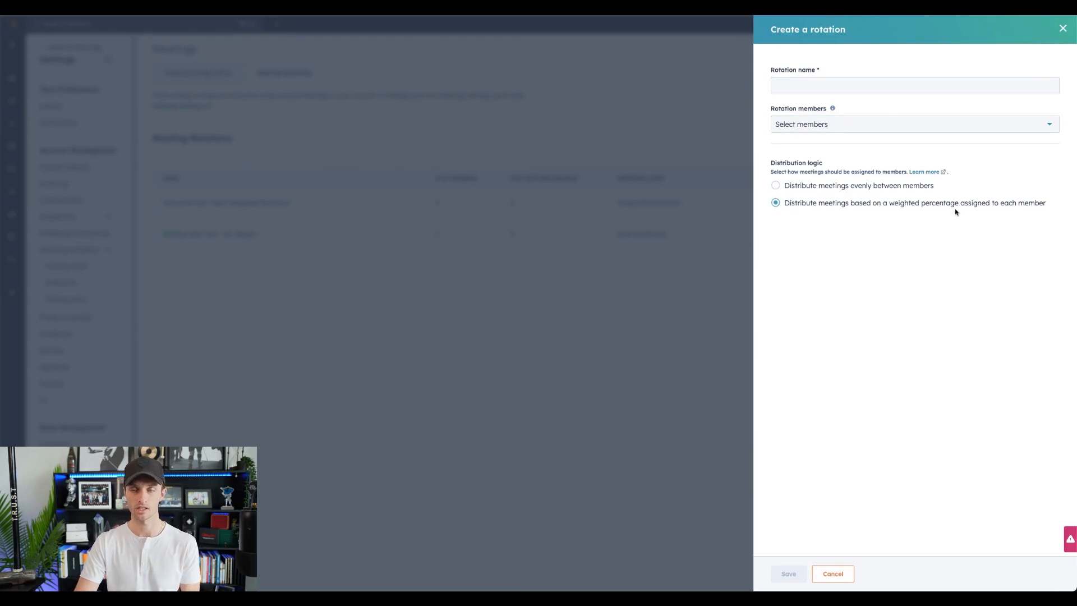
{"action": "left_click", "coordinate": [1061, 29]}
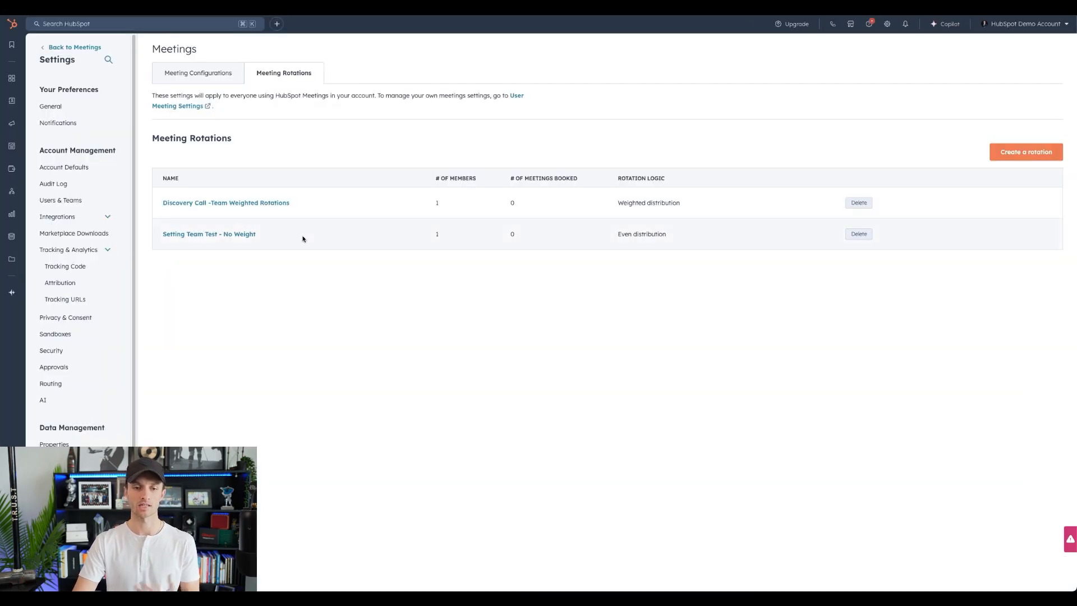
- Review the Discovery Call -Team Weighted Rotations details and go to the Meetings Scheduler
{"action": "left_click", "coordinate": [232, 203]}
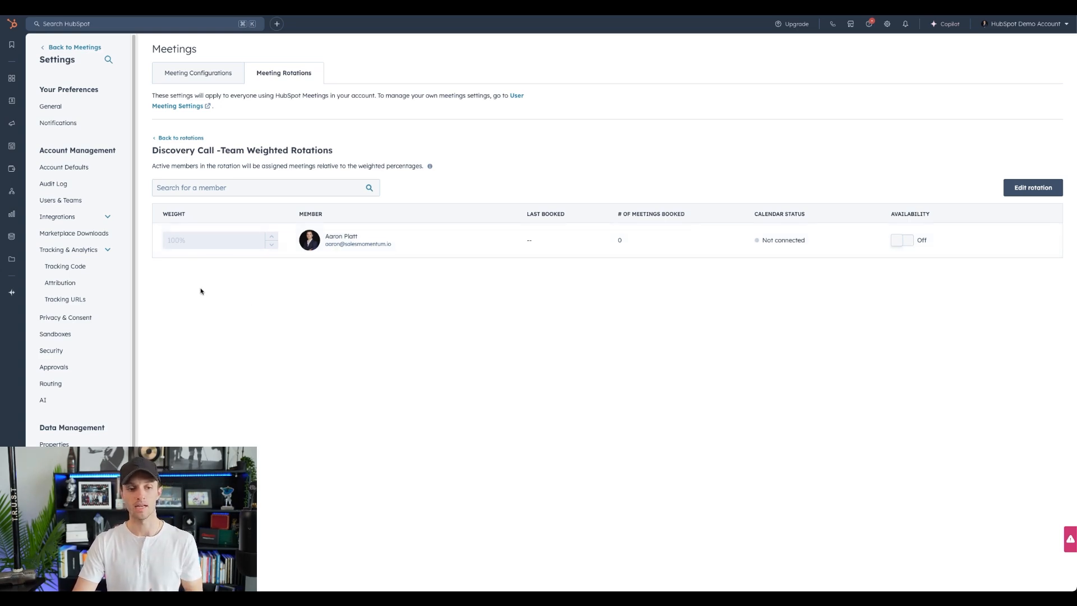
{"action": "mouse_move", "coordinate": [10, 238]}
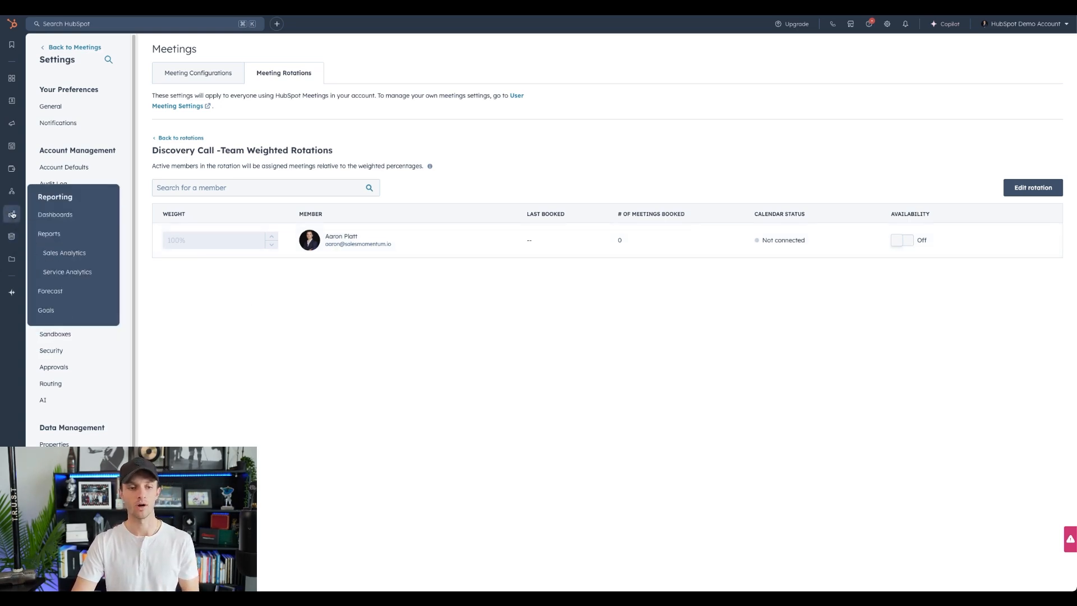
{"action": "mouse_move", "coordinate": [12, 261]}
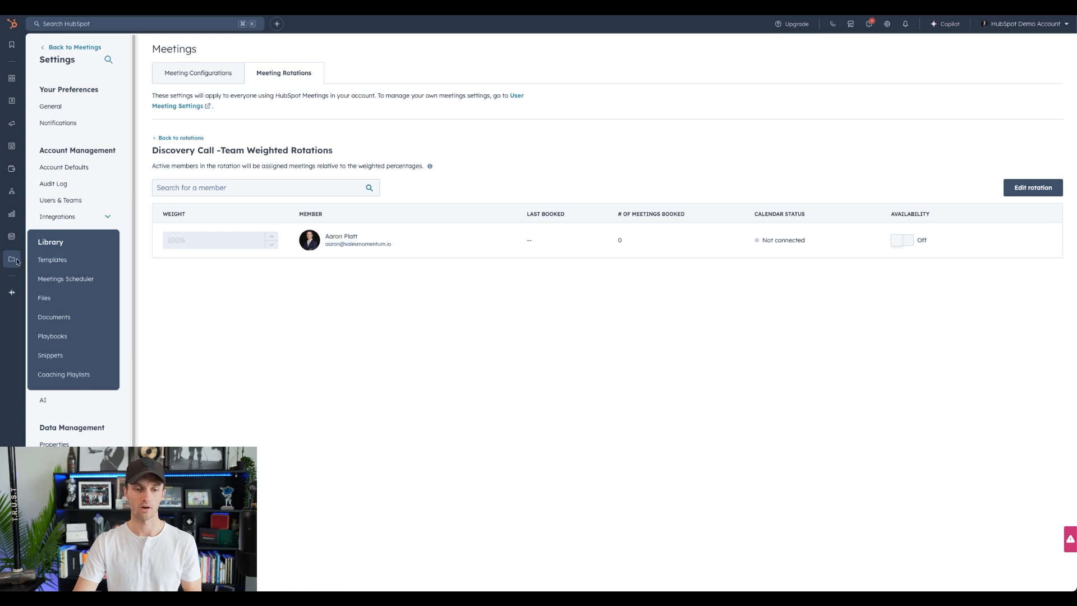
{"action": "left_click", "coordinate": [64, 283]}
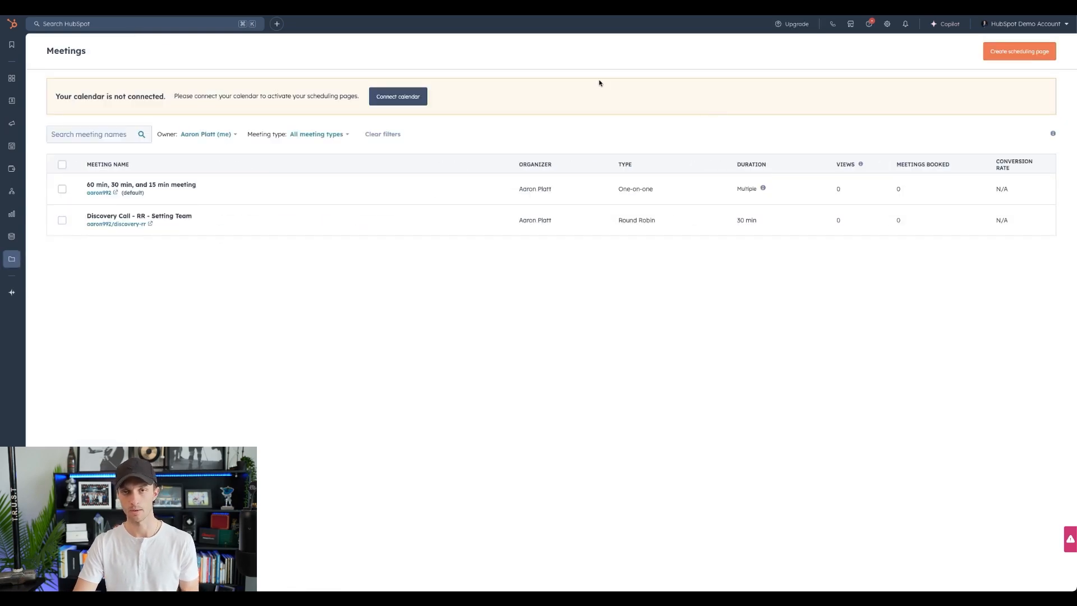
- Check the owner and meeting type filter choices for the scheduling pages, leaving the filters as they are
{"action": "left_click", "coordinate": [227, 134]}
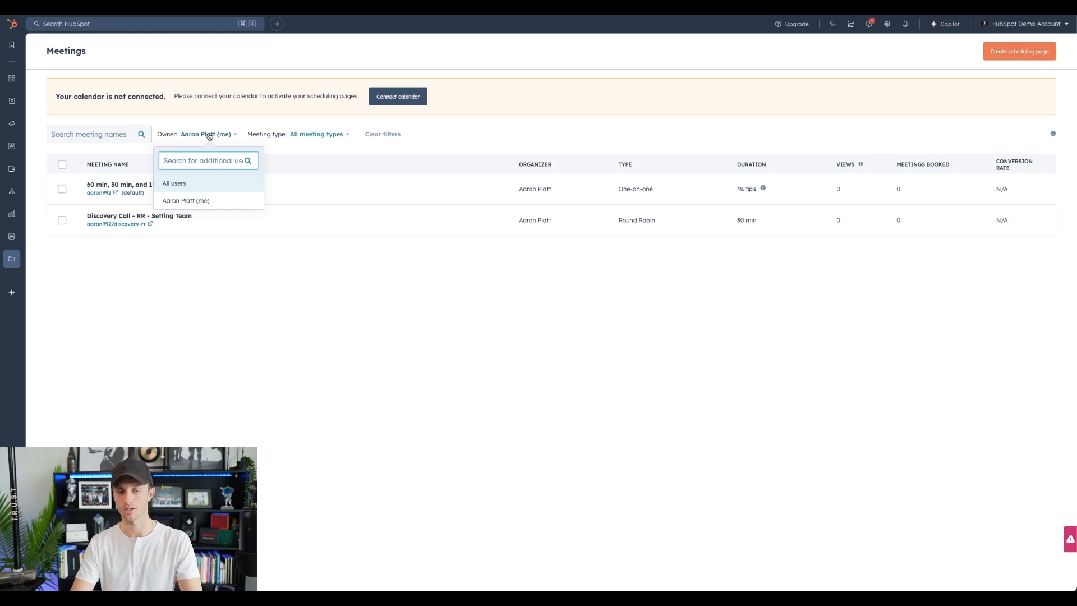
{"action": "left_click", "coordinate": [516, 43]}
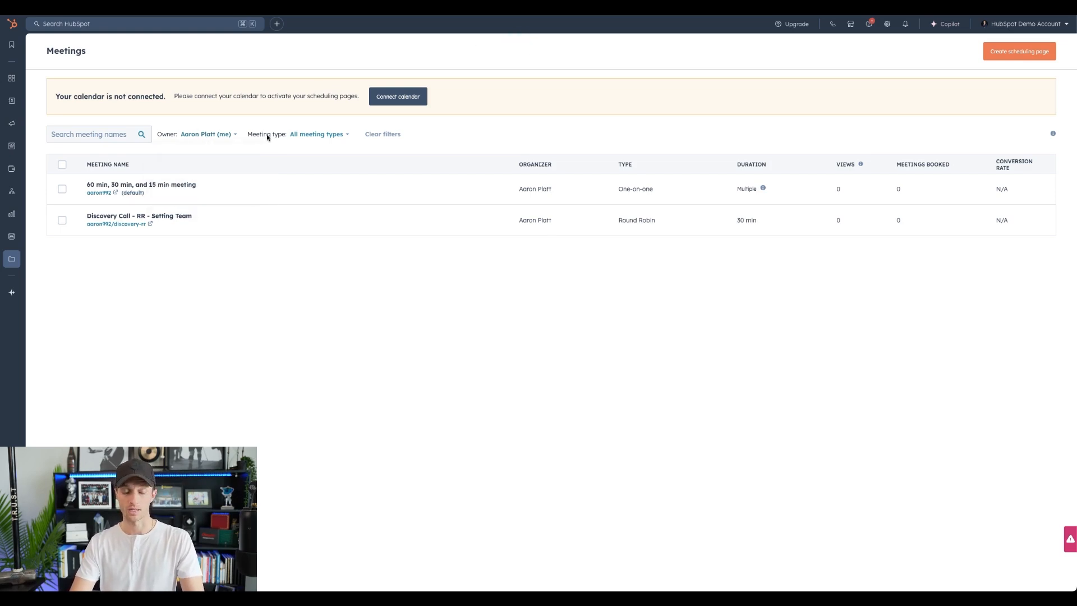
{"action": "left_click", "coordinate": [215, 134]}
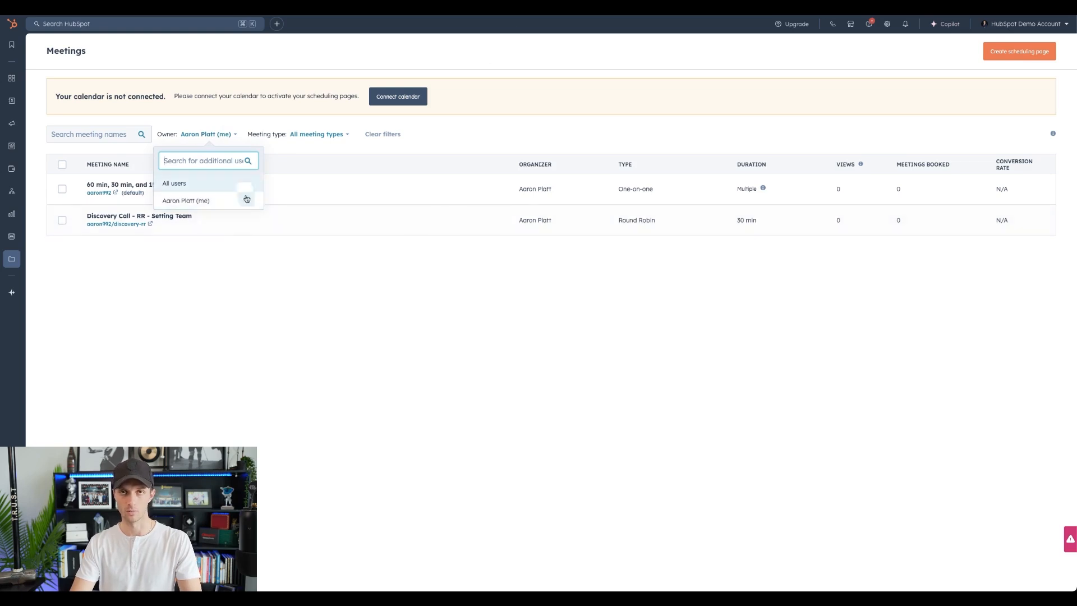
{"action": "left_click", "coordinate": [250, 336]}
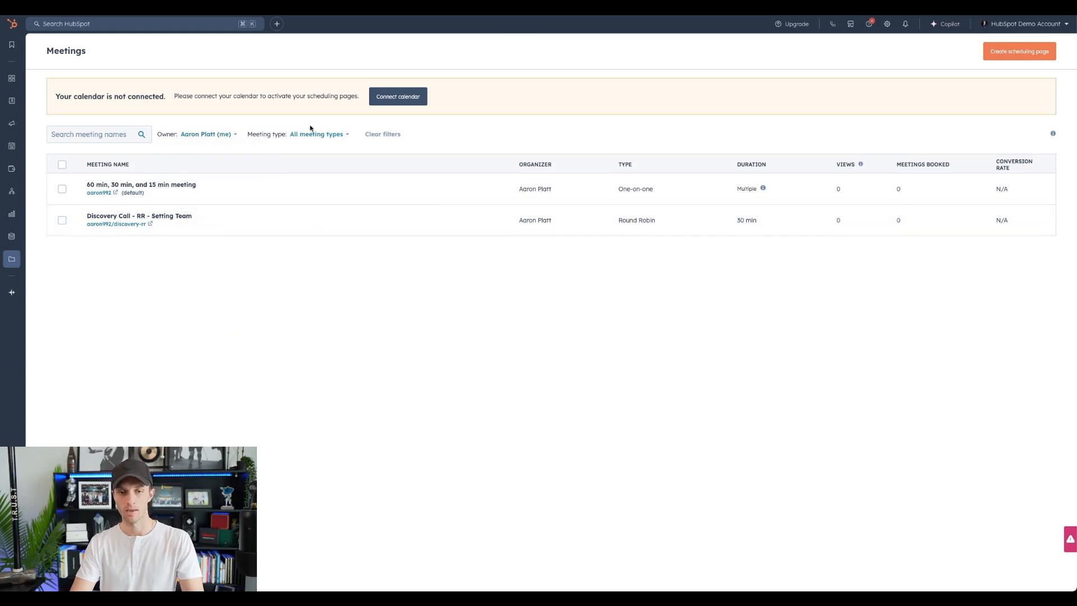
{"action": "left_click", "coordinate": [316, 134]}
{"action": "left_click", "coordinate": [316, 134]}
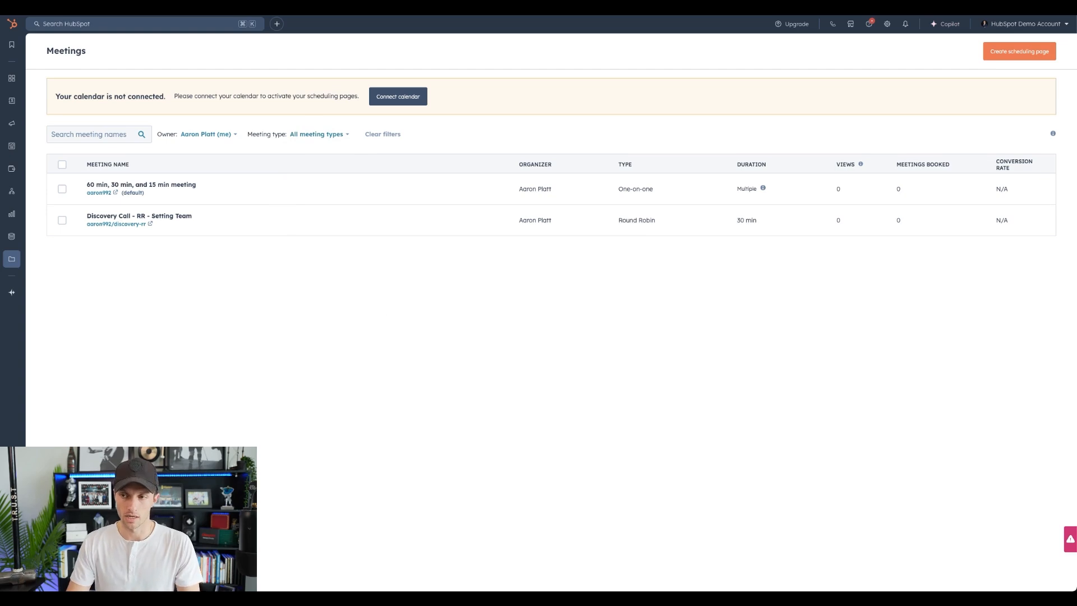
- Start a round robin scheduling page with the internal name "Discovery Call RR - Inbound" and check the organizer choices
{"action": "left_click", "coordinate": [1010, 51]}
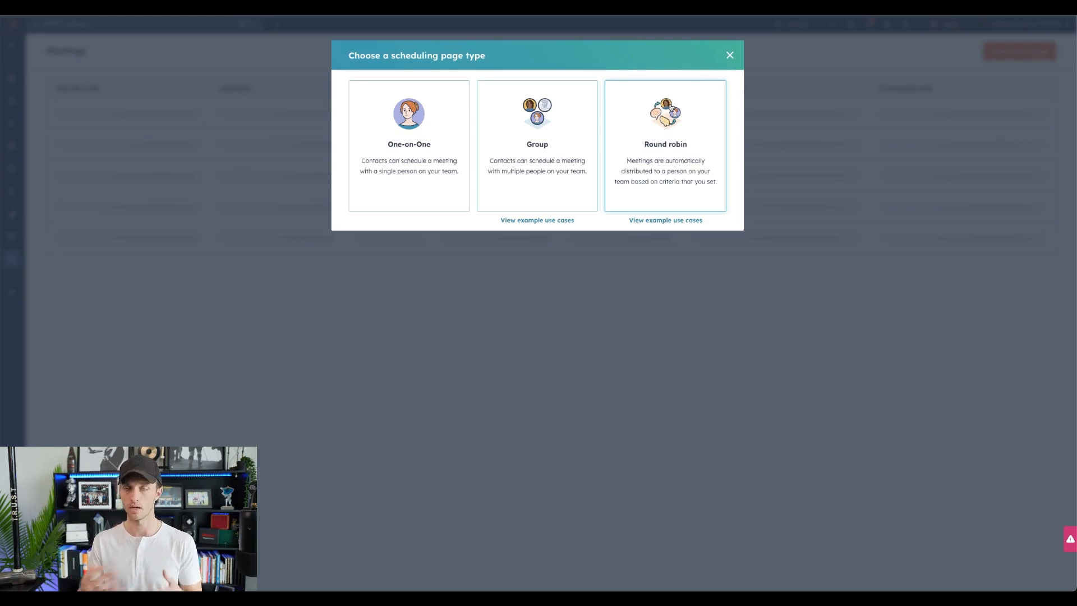
{"action": "left_click", "coordinate": [657, 143]}
{"action": "left_click", "coordinate": [343, 111]}
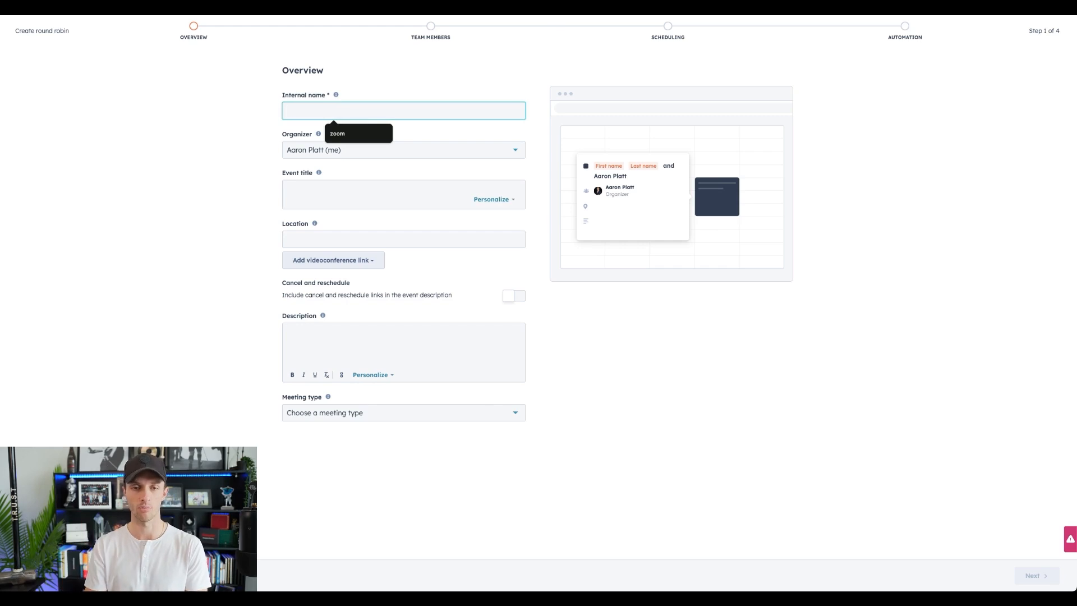
{"action": "type", "text": "Discove"}
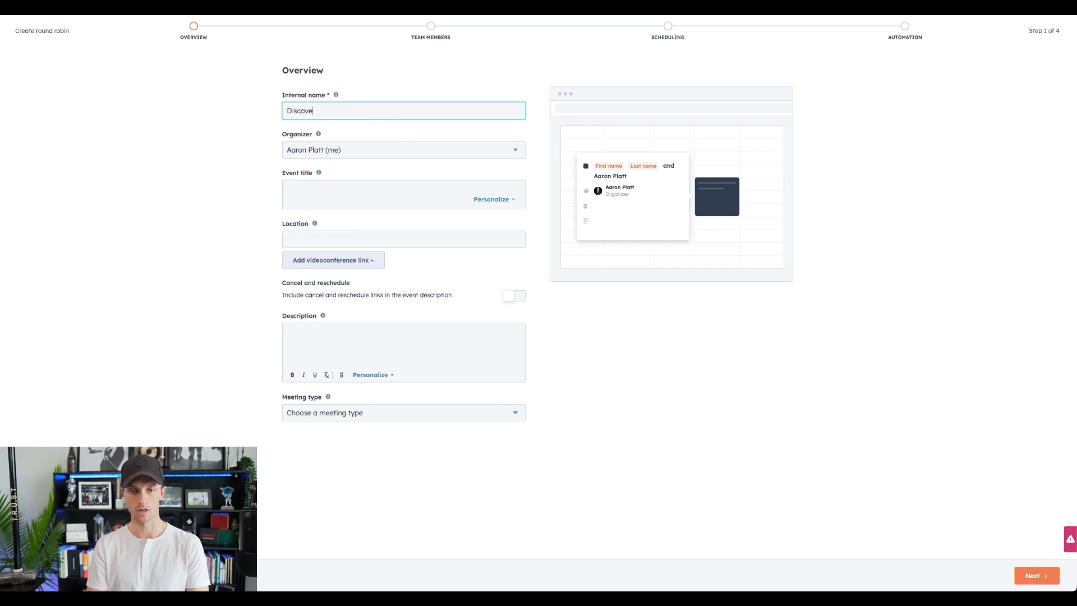
{"action": "type", "text": "ry Call RR "}
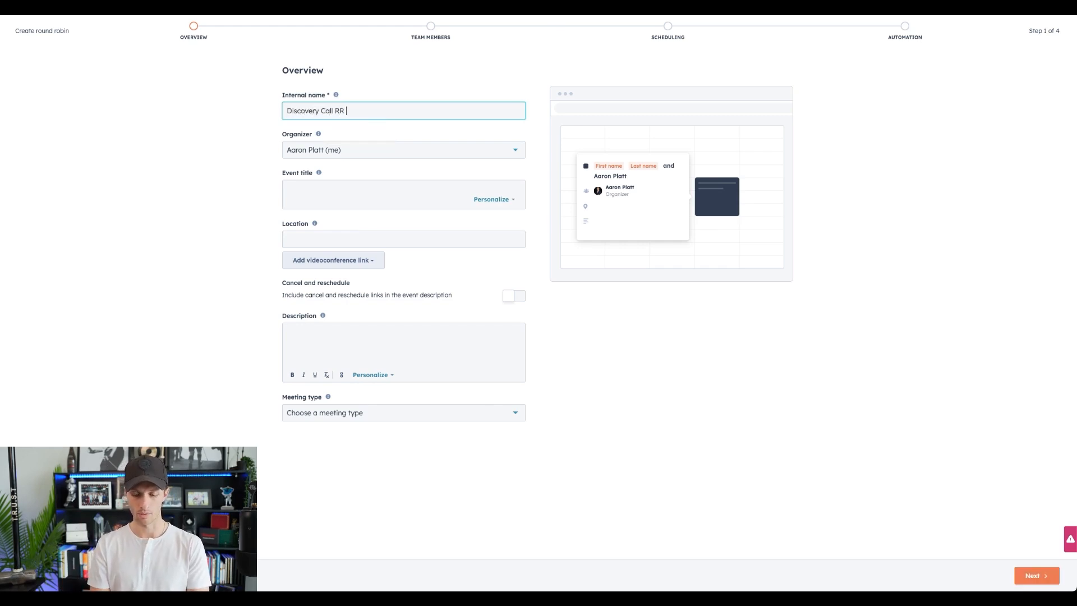
{"action": "type", "text": "- Inbound"}
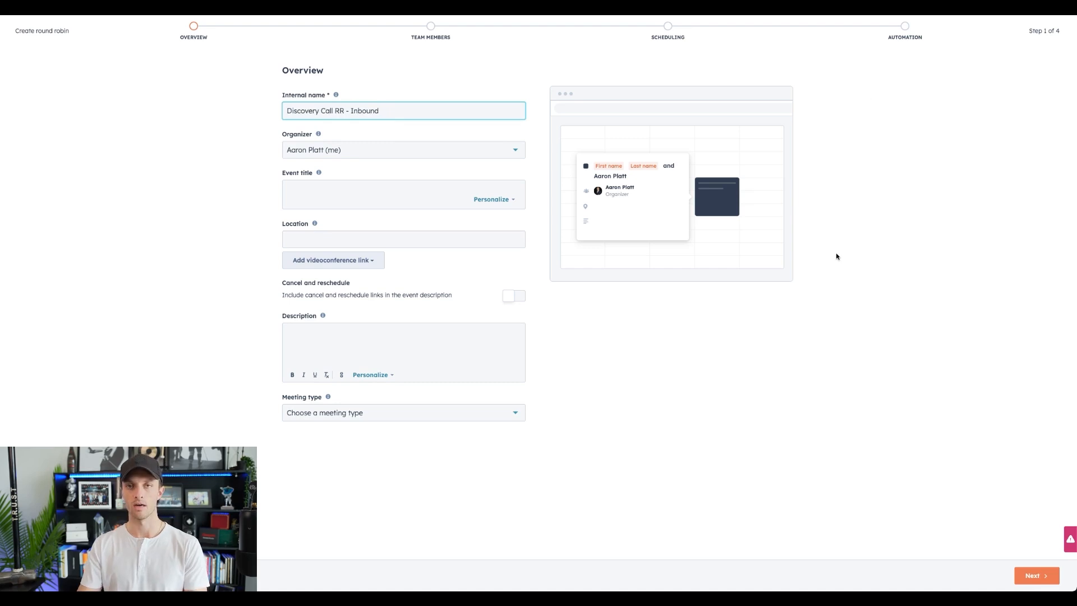
{"action": "left_click", "coordinate": [304, 155]}
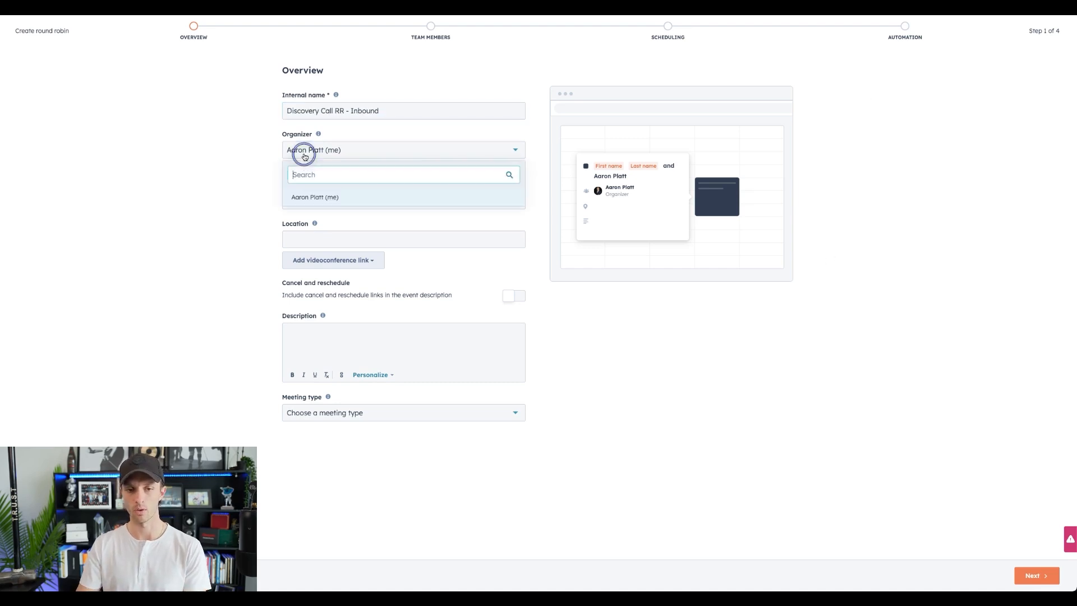
{"action": "left_click", "coordinate": [252, 177]}
- Build the event title from the contact's first name and last name tokens followed by "- Discovery Call"
{"action": "left_click", "coordinate": [316, 192]}
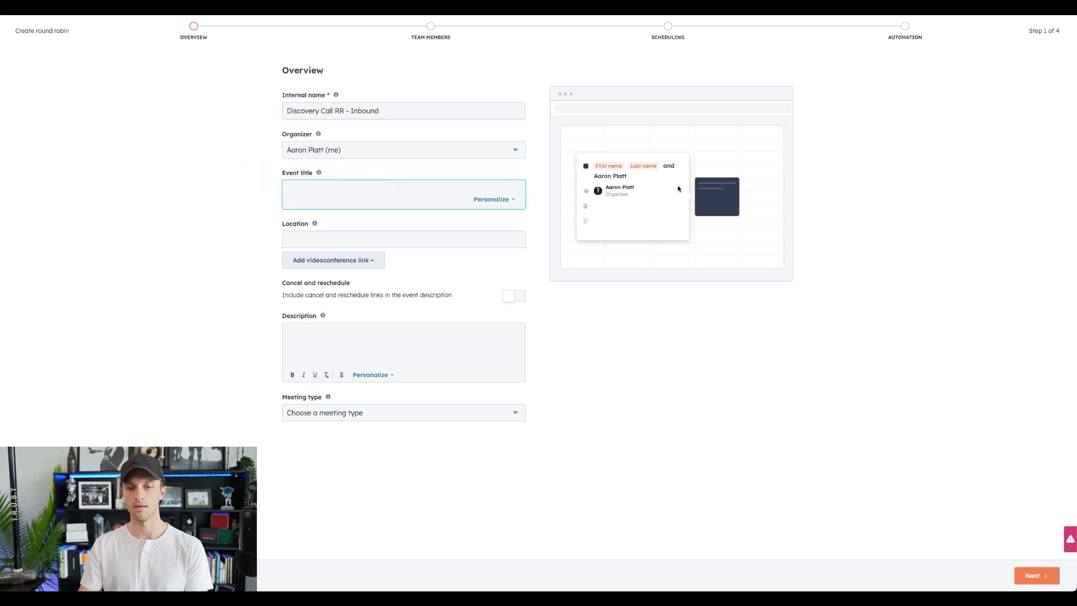
{"action": "left_click", "coordinate": [493, 199]}
{"action": "left_click", "coordinate": [581, 177]}
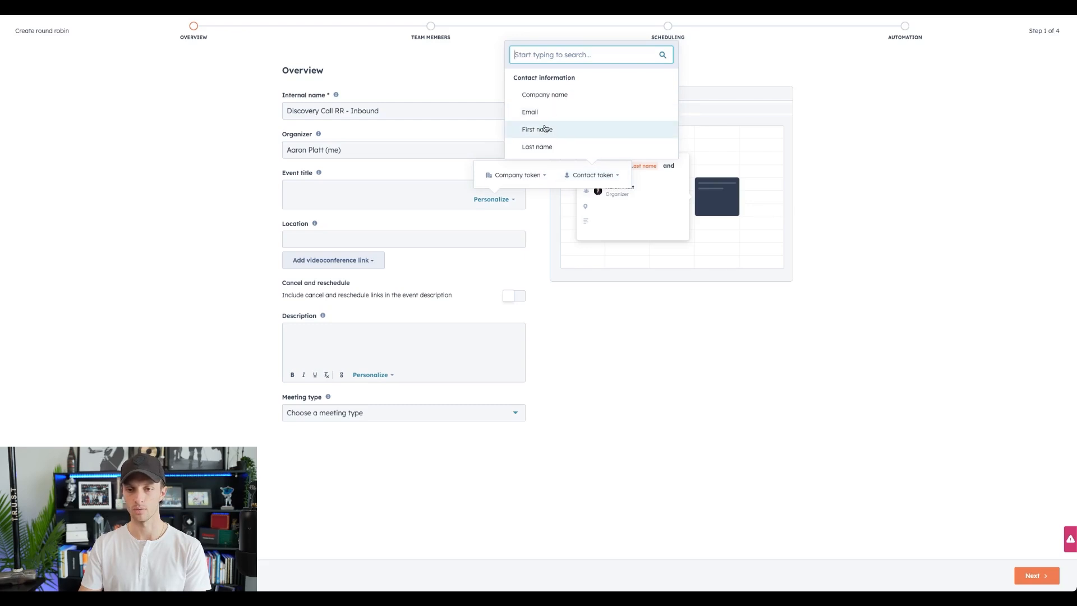
{"action": "left_click", "coordinate": [550, 129]}
{"action": "left_click", "coordinate": [492, 200]}
{"action": "left_click", "coordinate": [579, 175]}
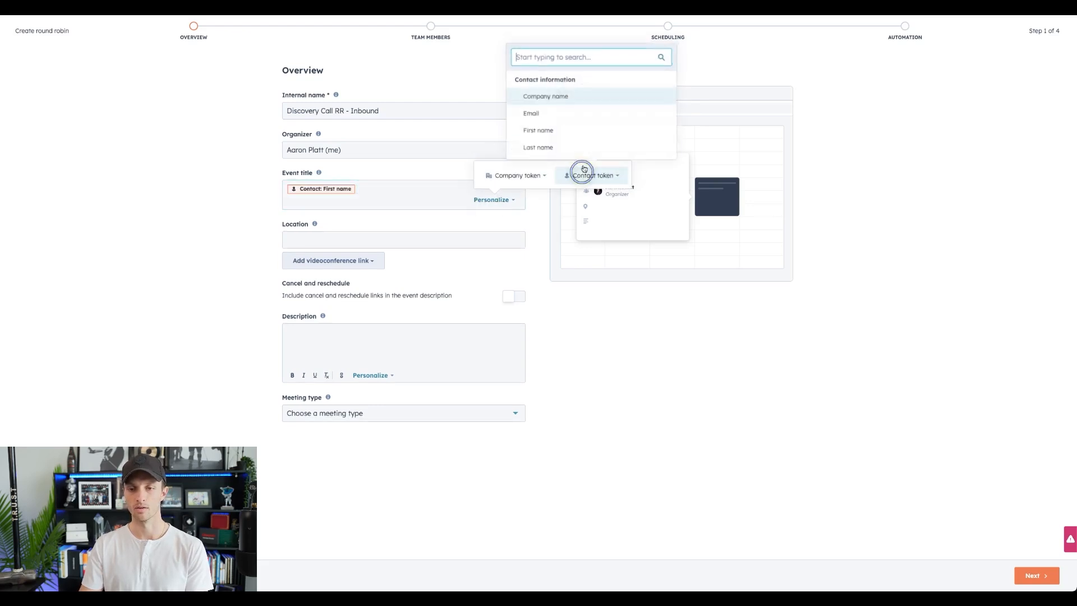
{"action": "left_click", "coordinate": [554, 142]}
{"action": "type", "text": "-"}
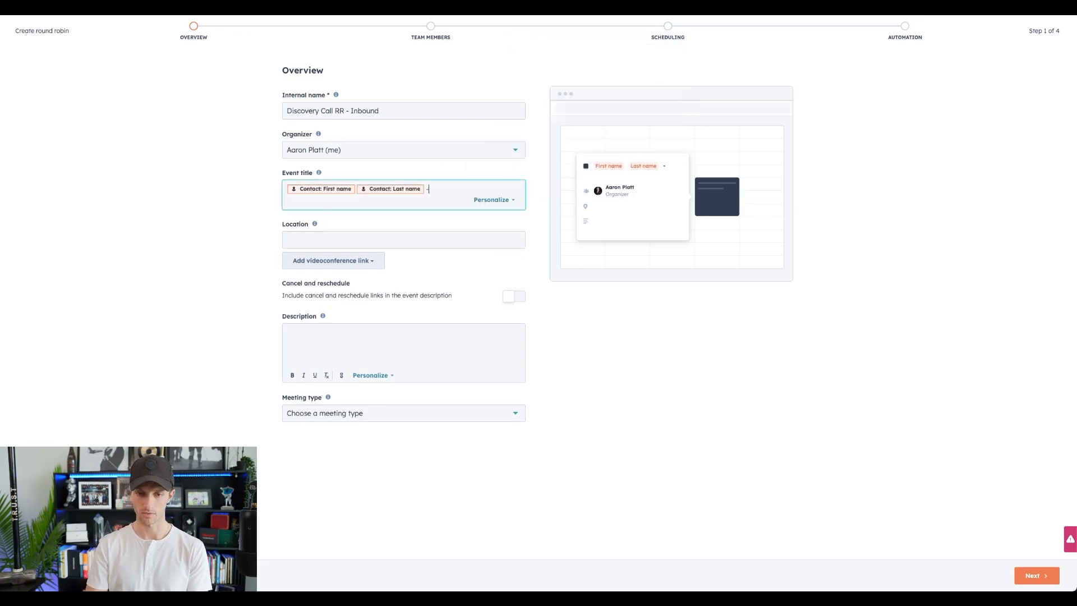
{"action": "type", "text": " Discovery Call"}
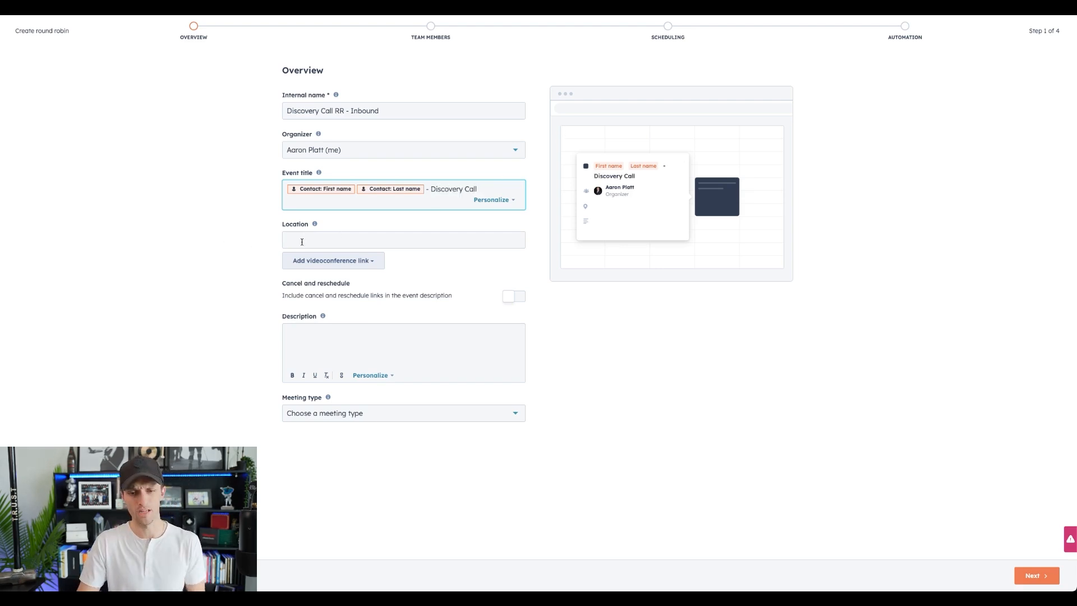
- Check the options for adding a videoconference link to the meeting location
{"action": "left_click", "coordinate": [327, 235]}
{"action": "left_click", "coordinate": [328, 260]}
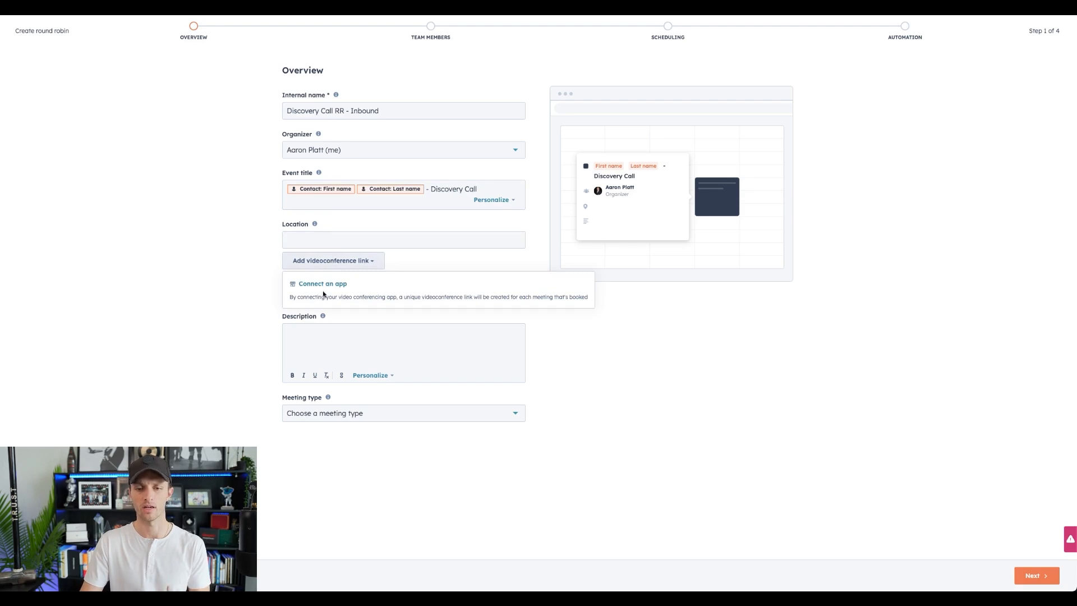
{"action": "left_click", "coordinate": [229, 269]}
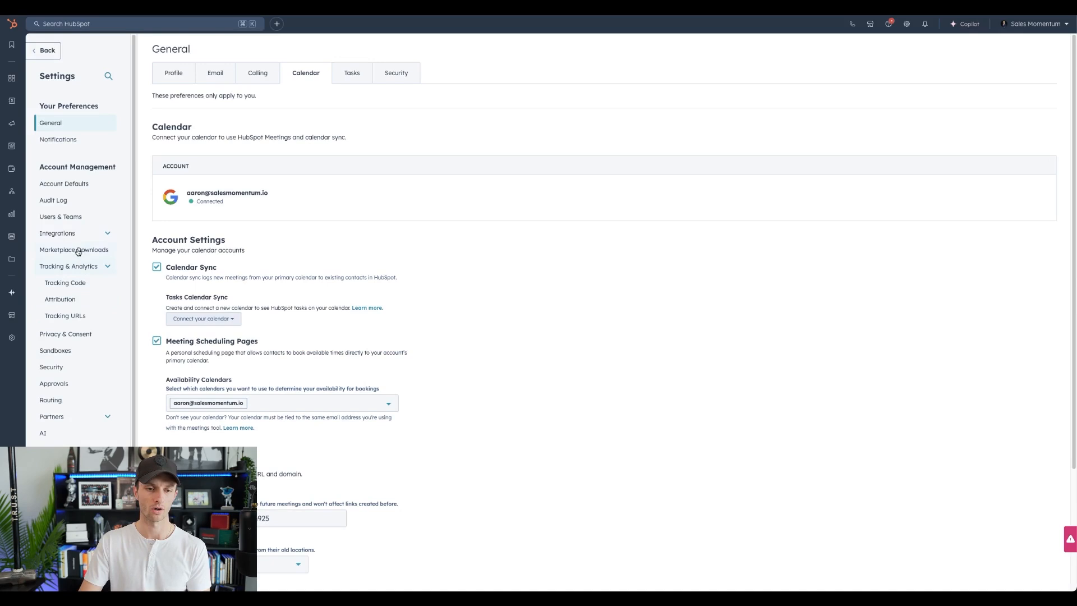
- Look over the connected apps in the Sales Momentum account's integration settings, and recheck the round robin page's videoconference link options
{"action": "left_click", "coordinate": [78, 236]}
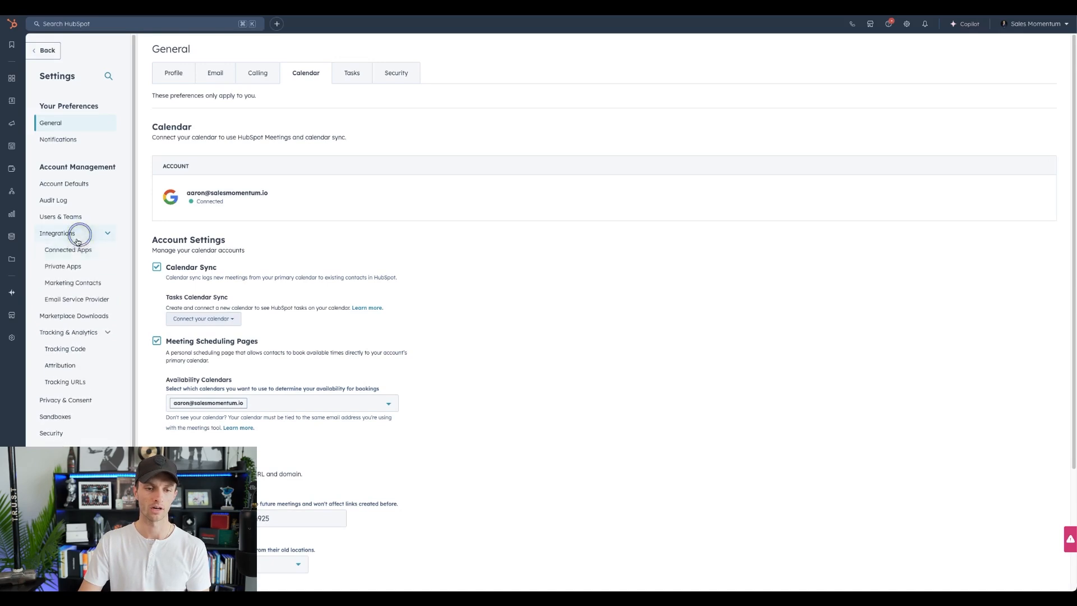
{"action": "left_click", "coordinate": [75, 250]}
{"action": "scroll", "coordinate": [305, 297], "scroll_direction": "down", "scroll_amount": 2}
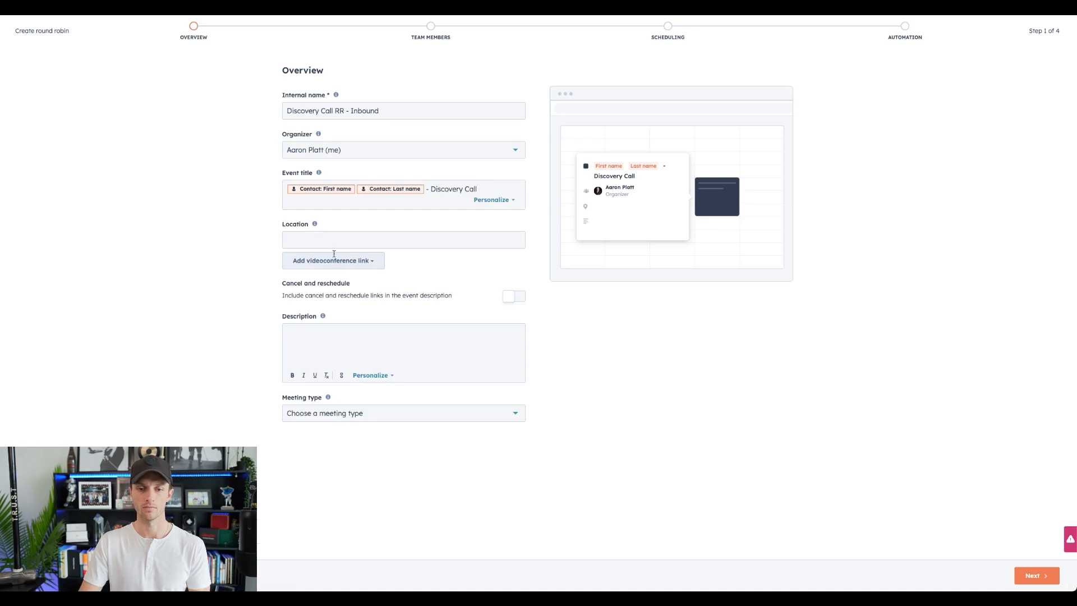
{"action": "left_click", "coordinate": [333, 257]}
{"action": "left_click", "coordinate": [248, 274]}
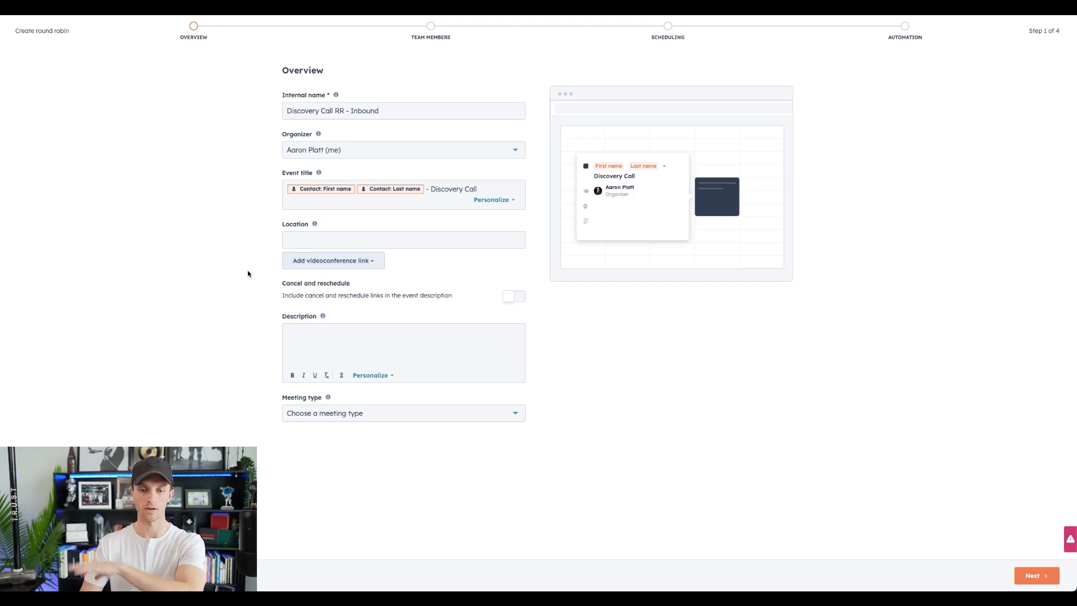
- Include cancel and reschedule links in the event description and write "This is a 30 Minute Discovery Call" above them
{"action": "left_click", "coordinate": [507, 299]}
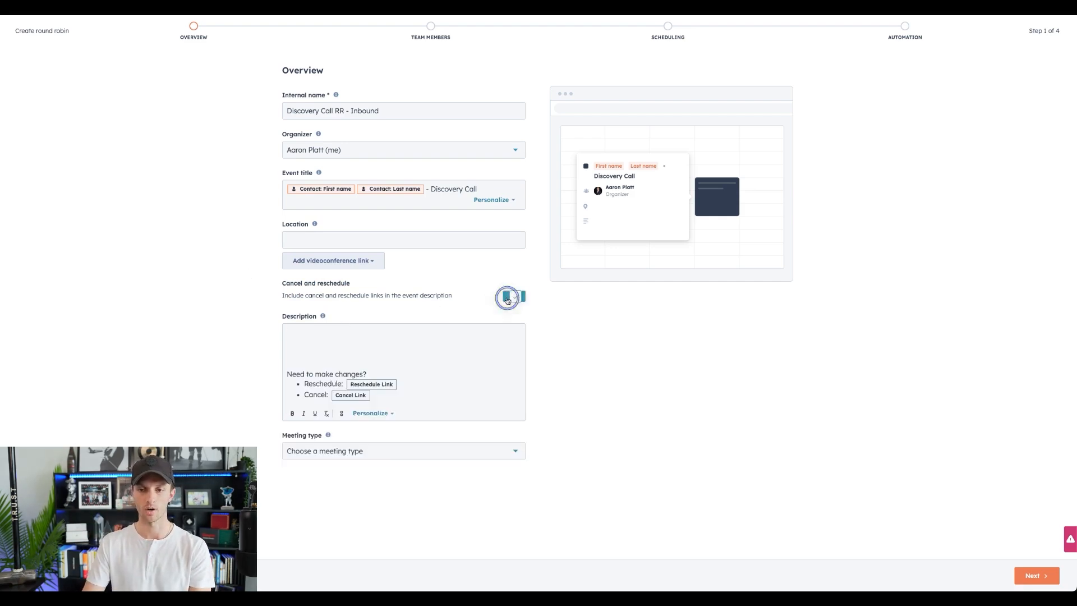
{"action": "left_click", "coordinate": [348, 332]}
{"action": "type", "text": "This is a "}
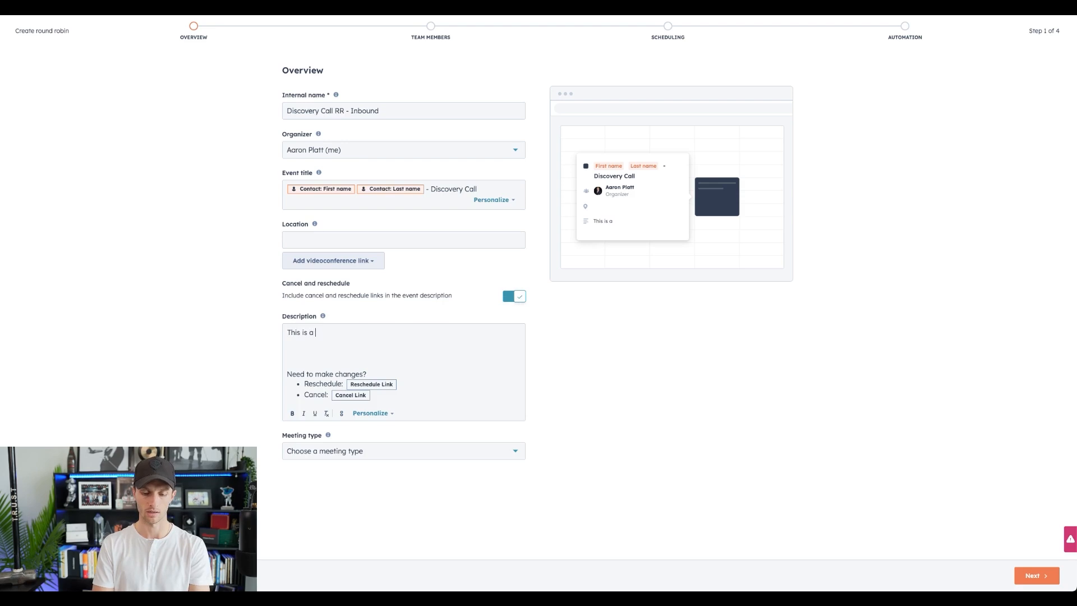
{"action": "type", "text": "30 Minute "}
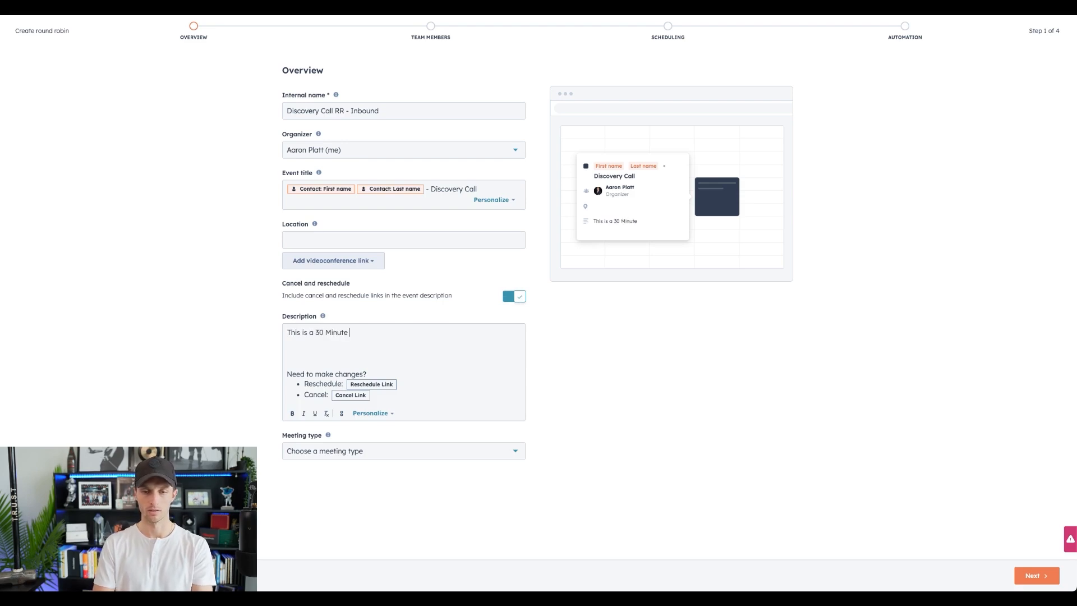
{"action": "type", "text": "Discovery Call"}
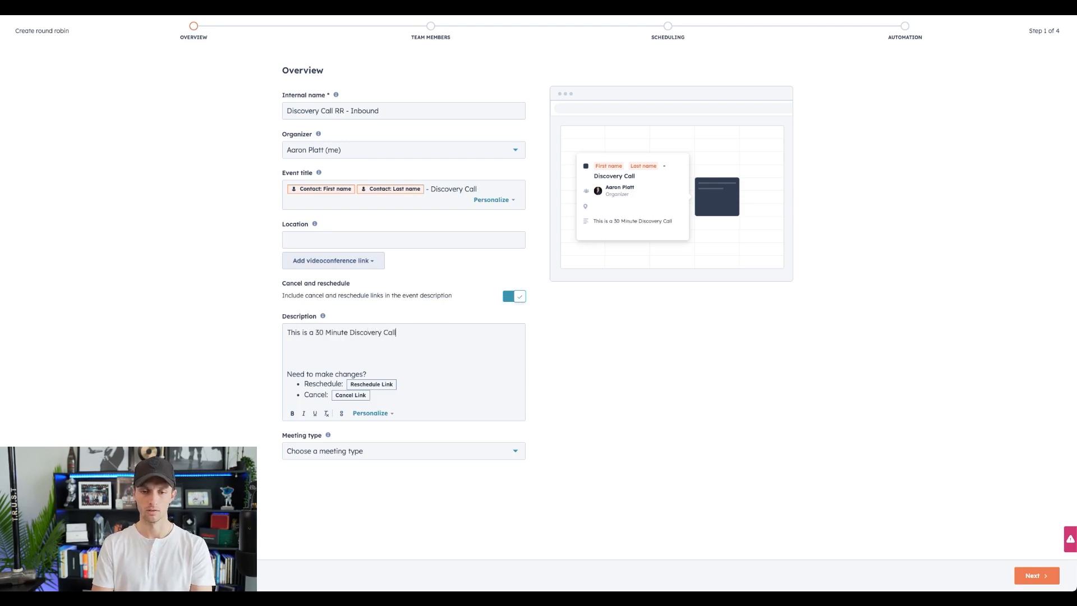
- Add the placeholder line "halskdjflkajsdf" to the event description, and set the meeting type to Discovery Call
{"action": "key", "text": "Return"}
{"action": "type", "text": "halskdjflkajsdf"}
{"action": "key", "text": "Return"}
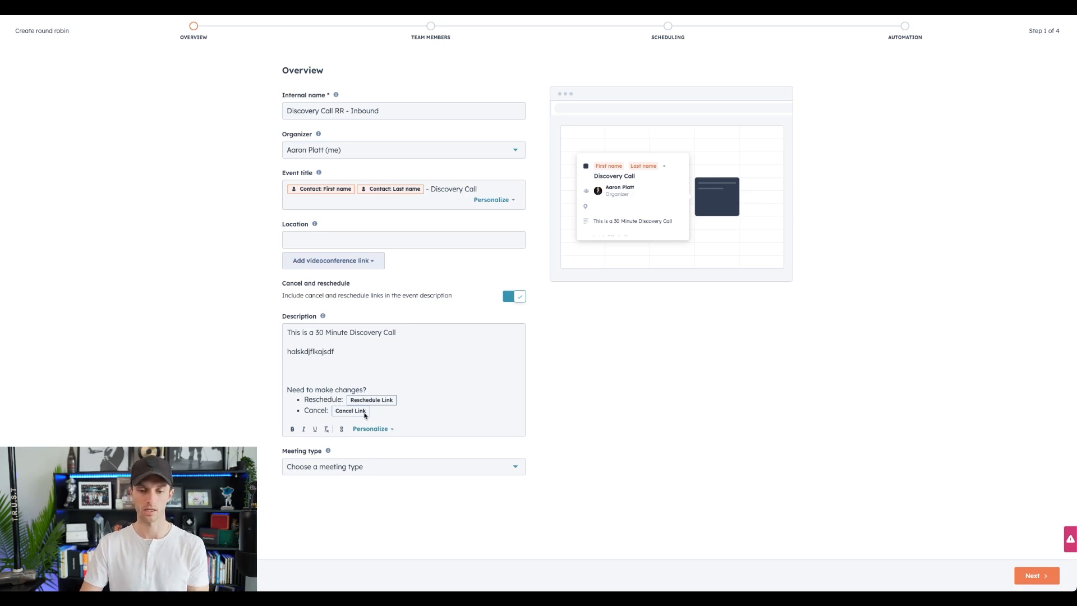
{"action": "left_click", "coordinate": [402, 466]}
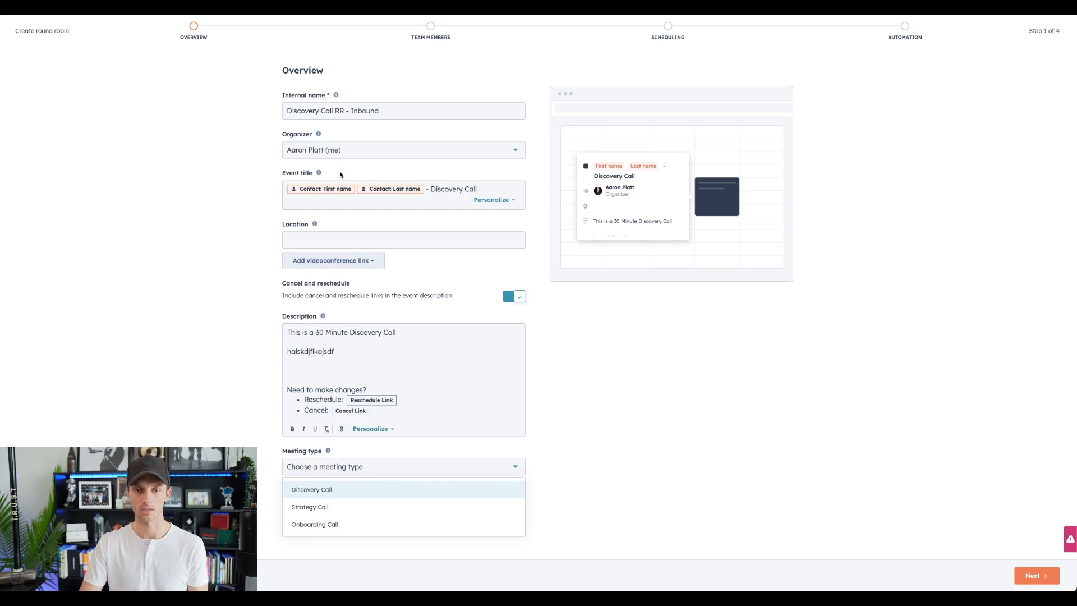
{"action": "left_click", "coordinate": [319, 491]}
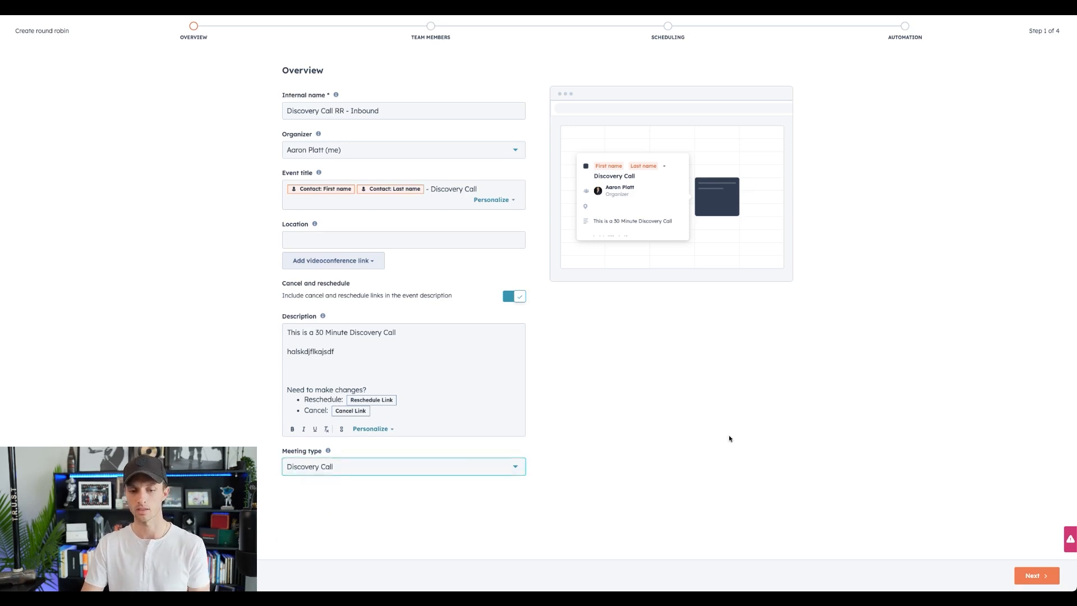
{"action": "left_click", "coordinate": [1035, 575]}
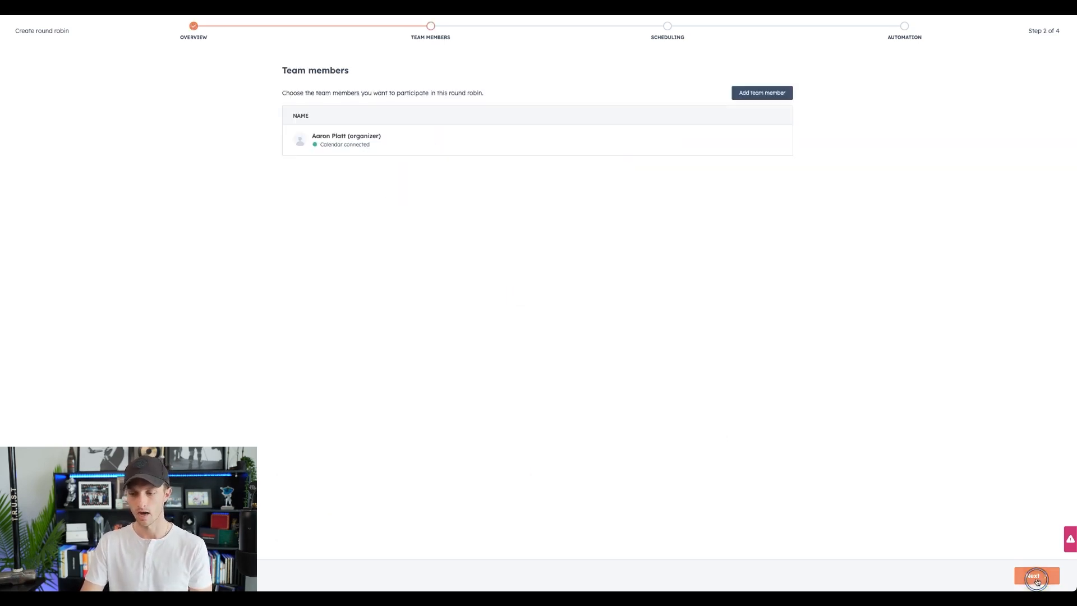
- Check which users can be added as round robin team members, and continue to the scheduling settings without adding anyone
{"action": "left_click", "coordinate": [774, 96]}
{"action": "left_click", "coordinate": [1005, 85]}
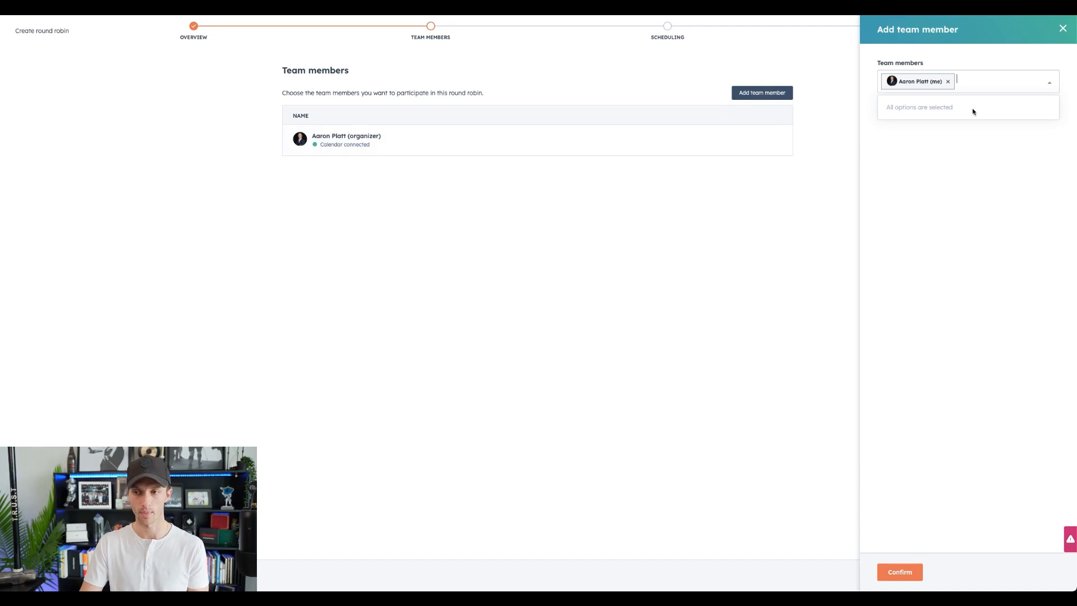
{"action": "left_click", "coordinate": [1064, 31]}
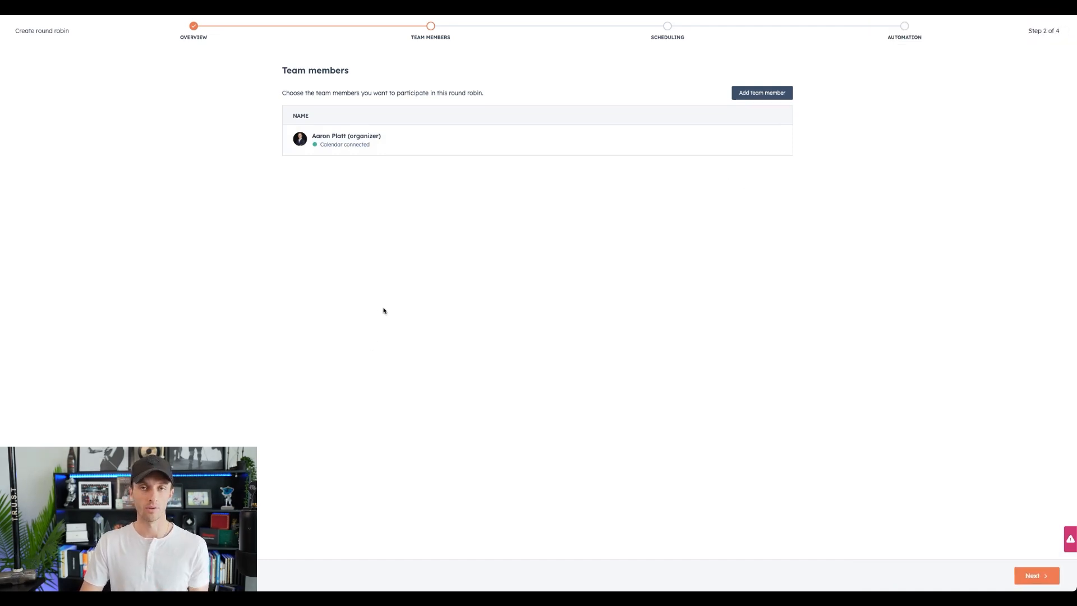
{"action": "left_click", "coordinate": [1038, 575]}
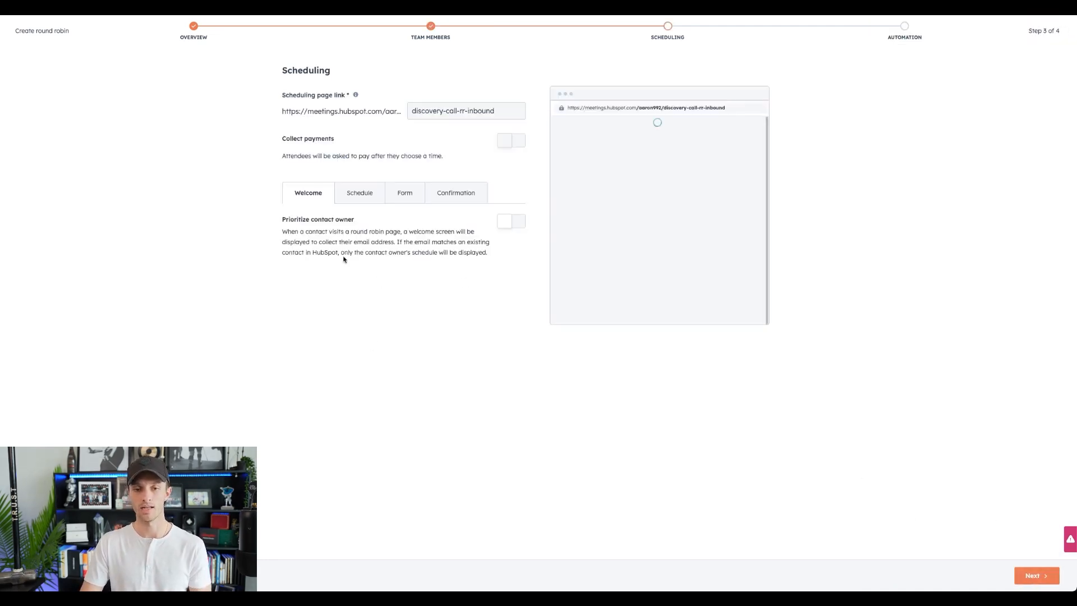
- Change the ending of the scheduling page link to "disco-30-inbound"
{"action": "left_click", "coordinate": [502, 107]}
{"action": "left_click_drag", "start_coordinate": [414, 110], "coordinate": [503, 107]}
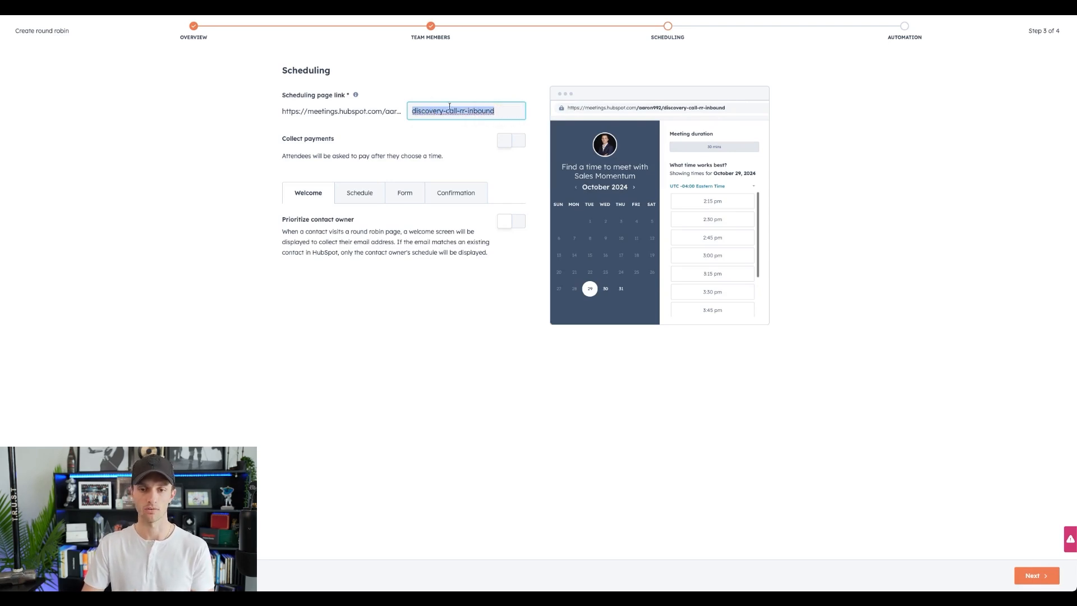
{"action": "type", "text": "di"}
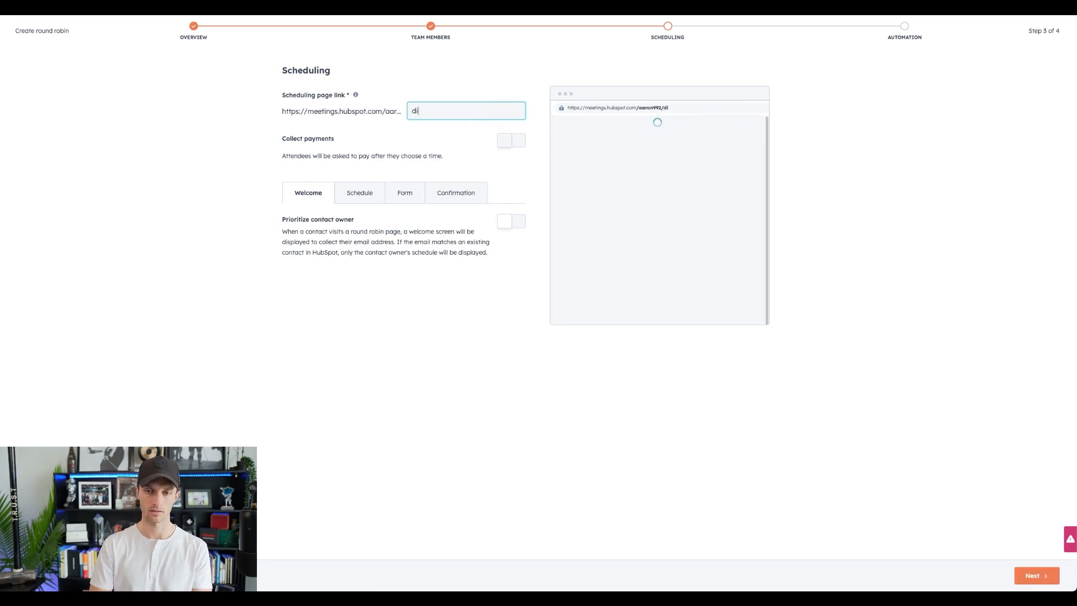
{"action": "type", "text": "sco-30"}
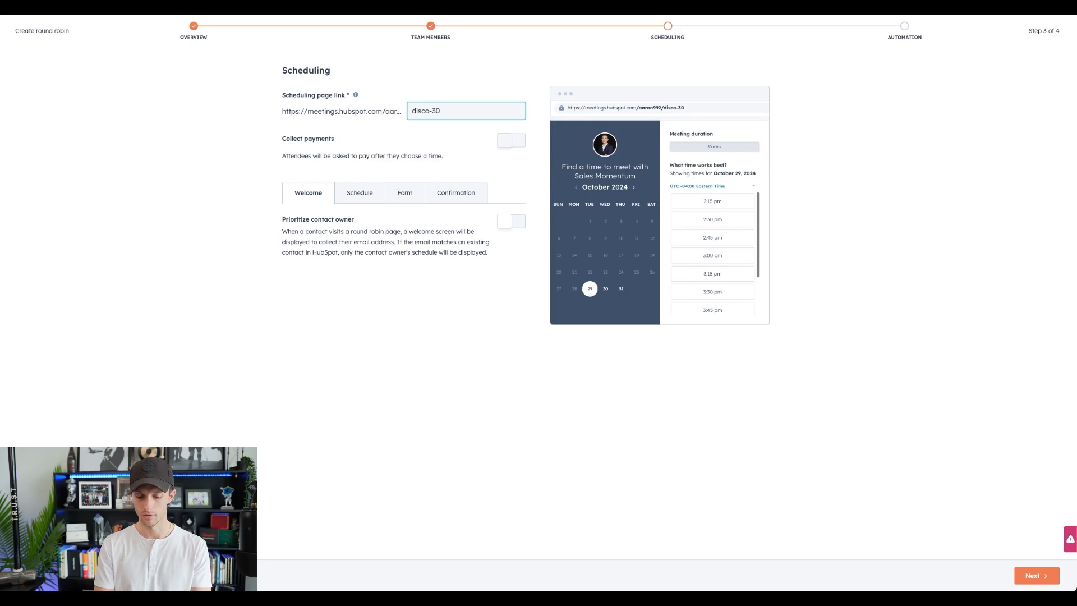
{"action": "type", "text": "-inbound"}
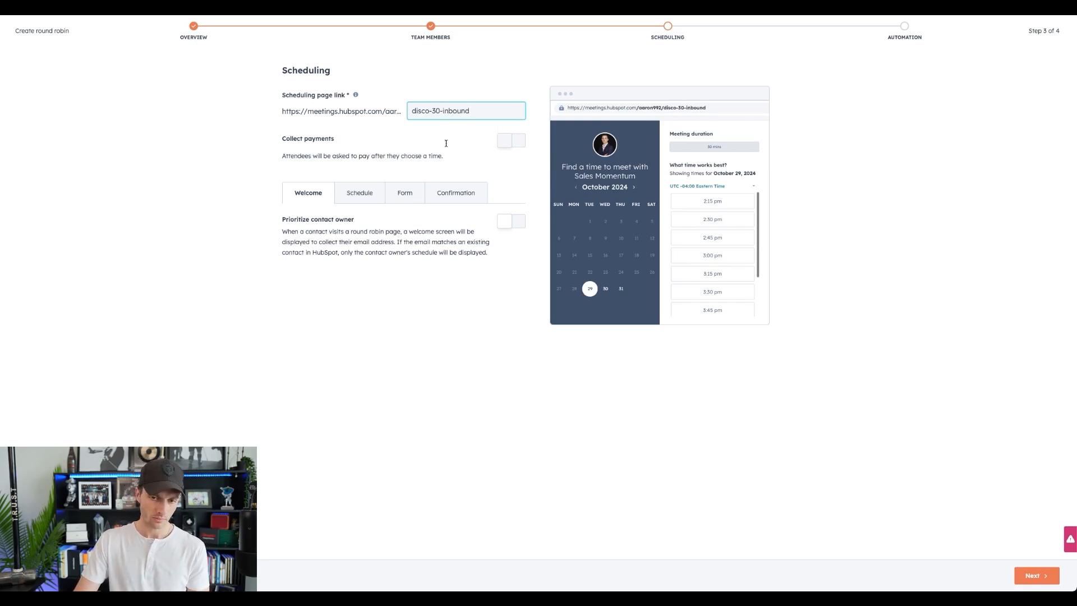
- Try to turn on payment collection, and try prioritizing the contact owner with its email welcome screen before turning that off
{"action": "left_click", "coordinate": [513, 142]}
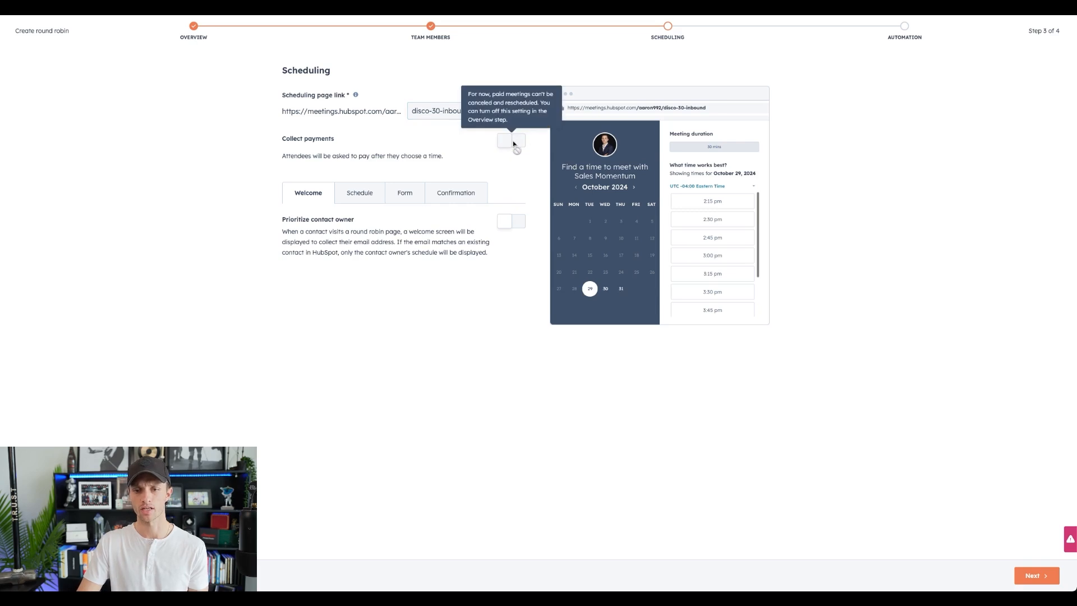
{"action": "mouse_move", "coordinate": [514, 142]}
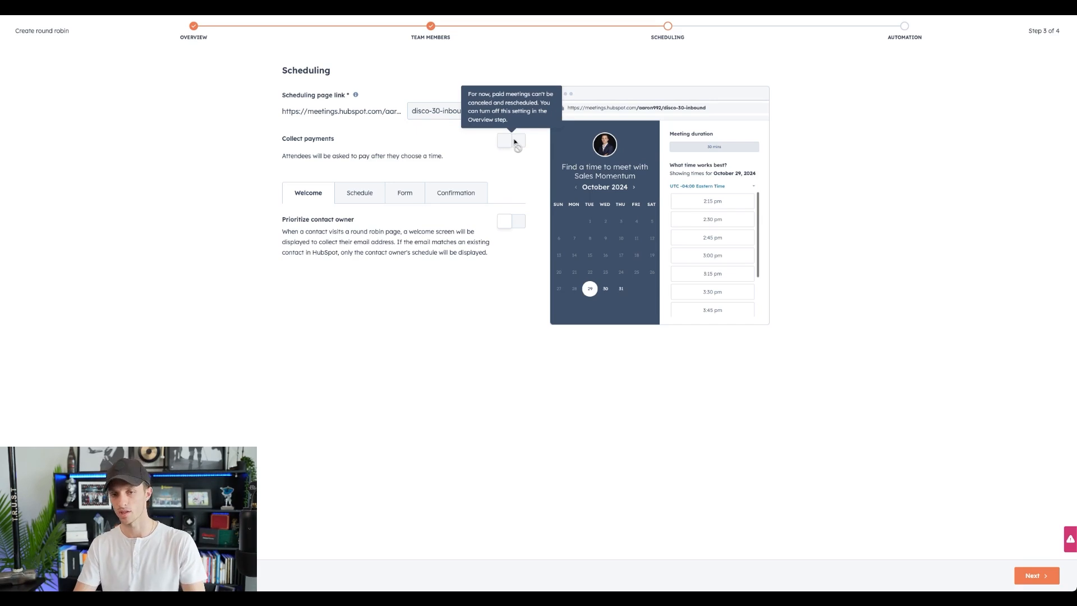
{"action": "left_click", "coordinate": [510, 227]}
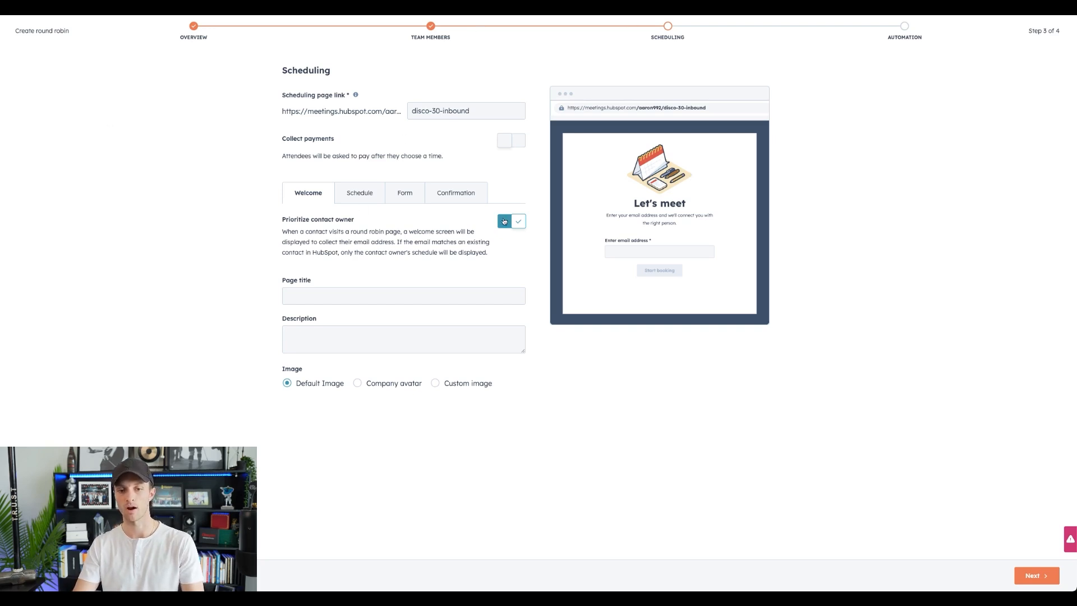
{"action": "left_click", "coordinate": [646, 248]}
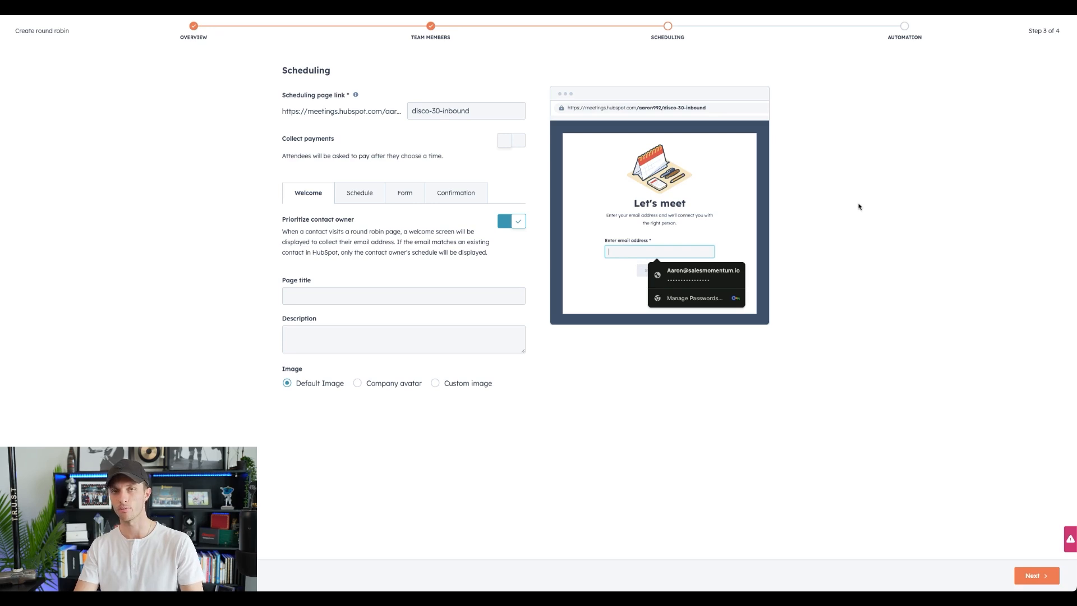
{"action": "left_click", "coordinate": [837, 157]}
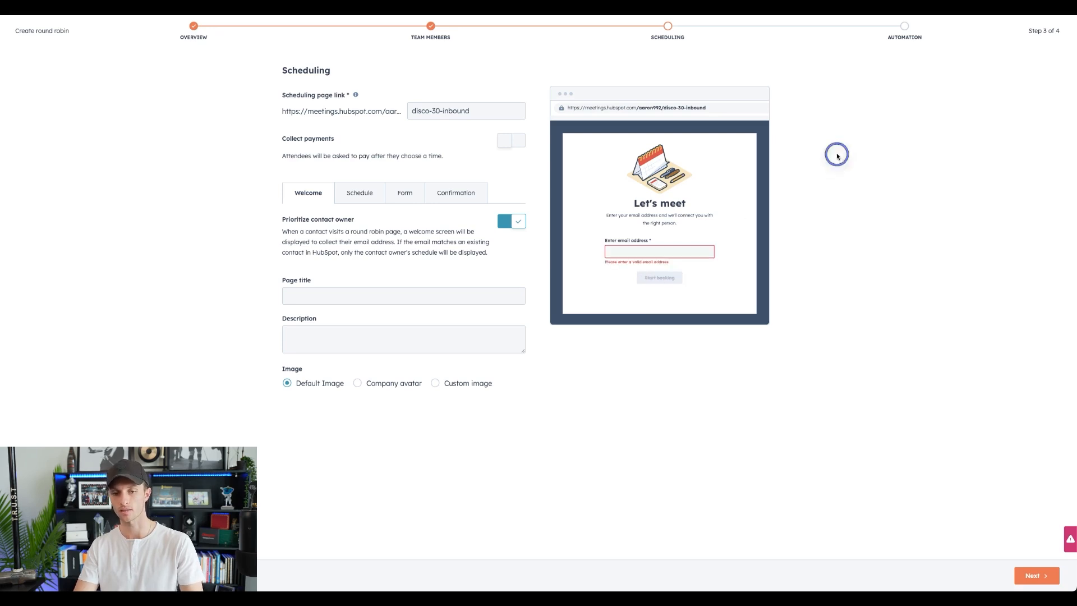
{"action": "left_click", "coordinate": [509, 225]}
{"action": "left_click", "coordinate": [512, 220]}
{"action": "left_click", "coordinate": [511, 221]}
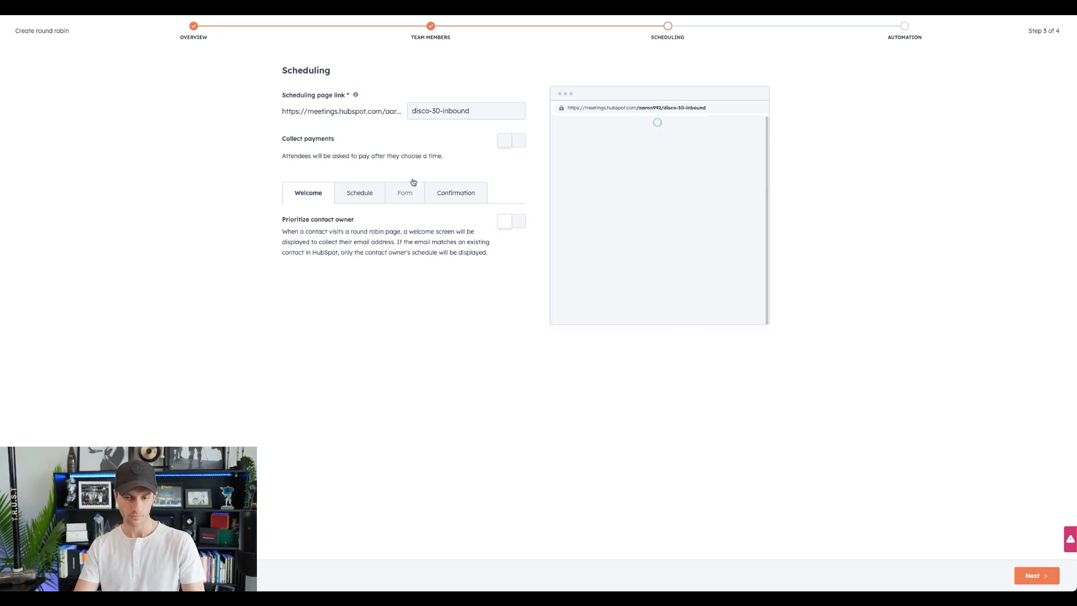
- Set the scheduling title in the schedule settings to "Book Your 30 Minute Discovery Call"
{"action": "left_click", "coordinate": [372, 188]}
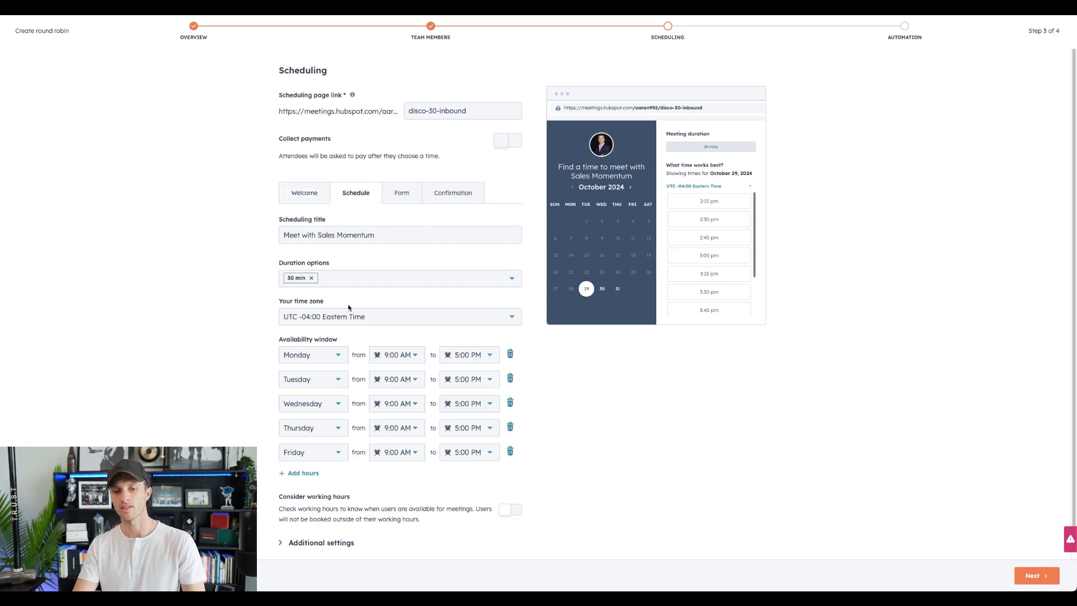
{"action": "triple_click", "coordinate": [386, 241]}
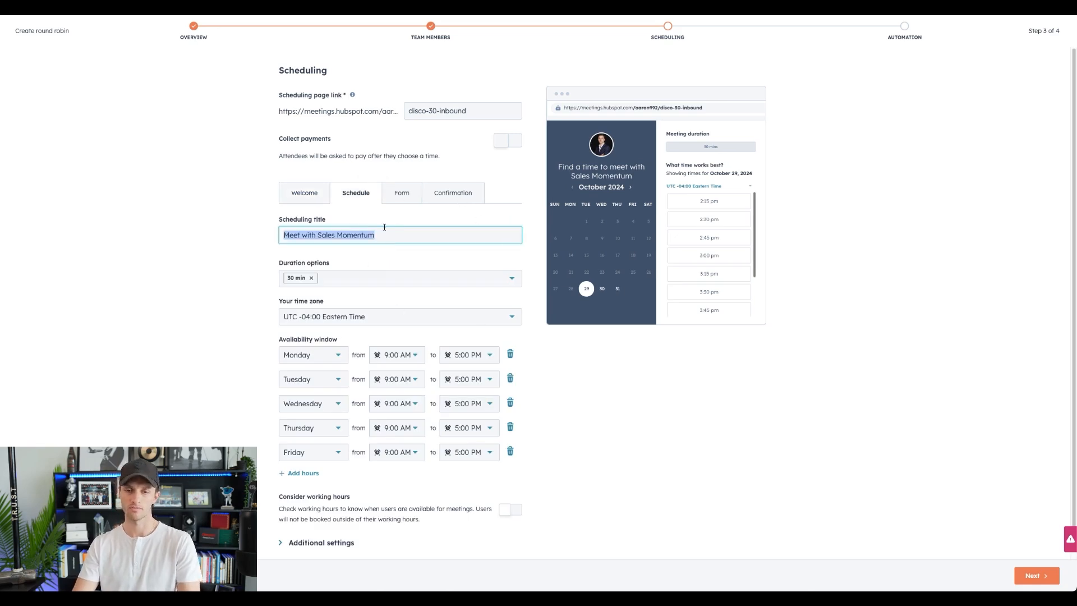
{"action": "type", "text": "Book Your"}
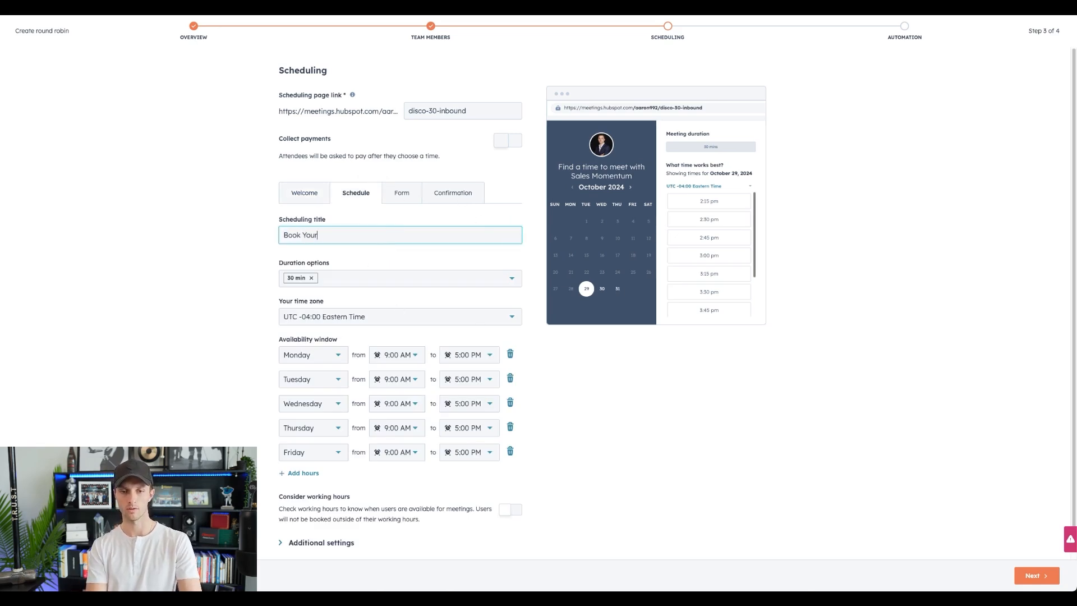
{"action": "type", "text": " 30 Minute Dis"}
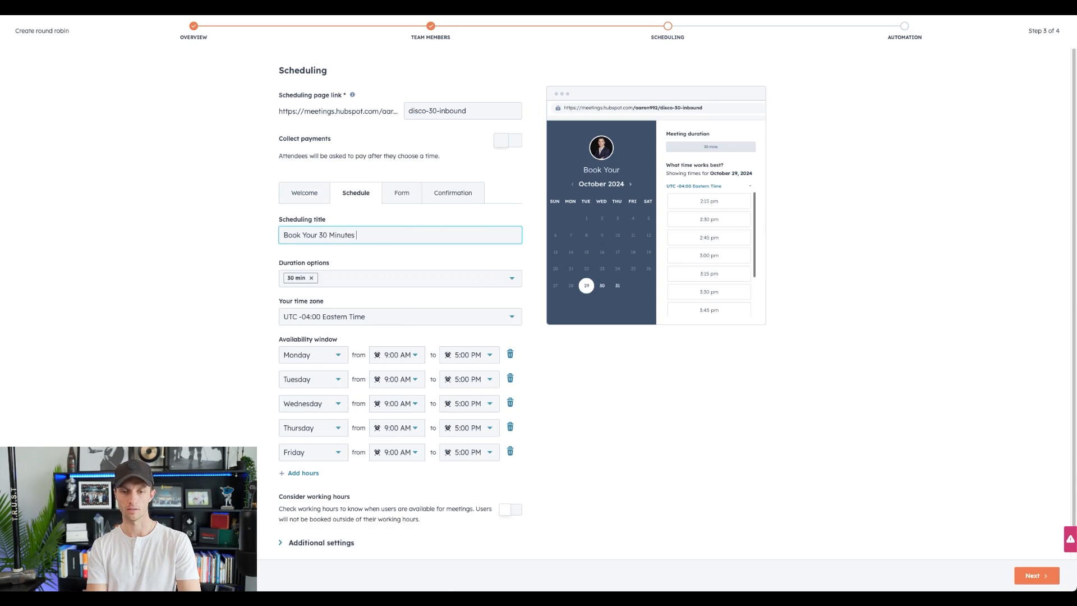
{"action": "type", "text": "covery Call"}
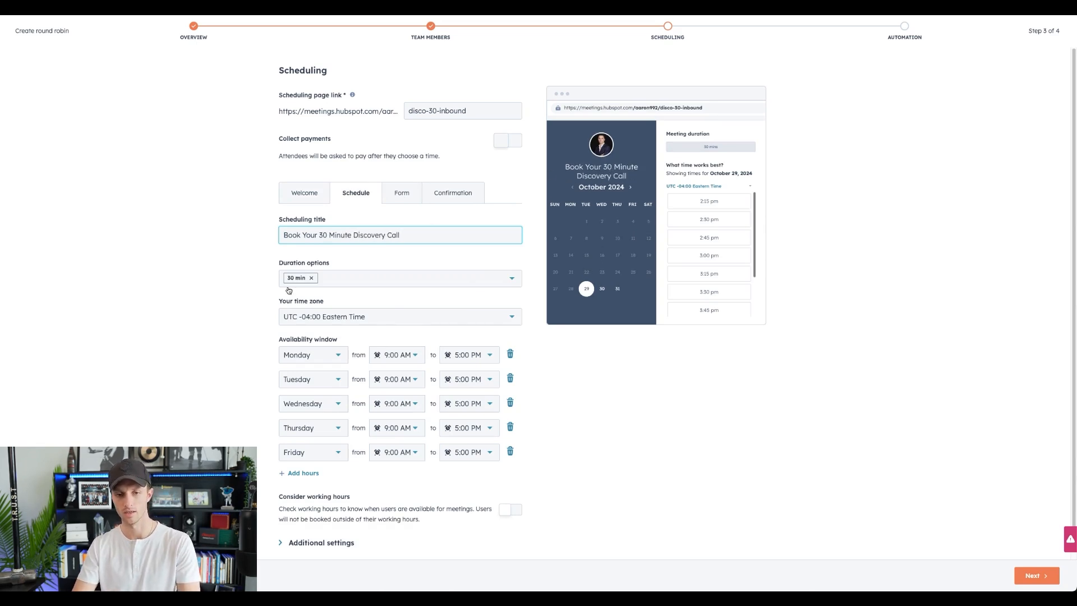
- Try adding 15 min and 45 min duration options, and return to offering only 30 min
{"action": "left_click", "coordinate": [372, 277]}
{"action": "left_click", "coordinate": [306, 326]}
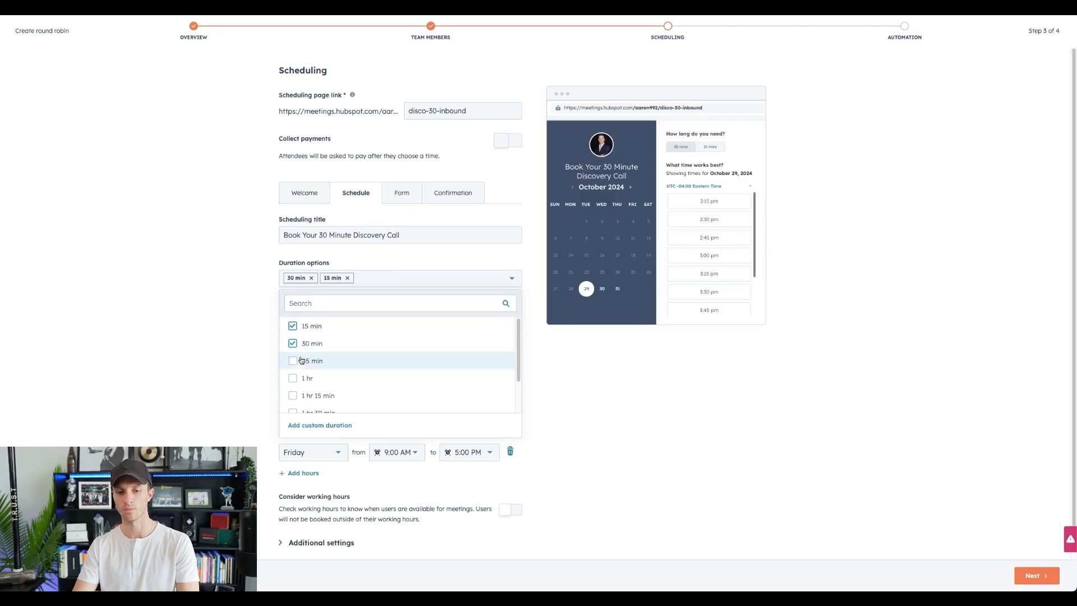
{"action": "left_click", "coordinate": [300, 360]}
{"action": "left_click", "coordinate": [297, 329]}
{"action": "left_click", "coordinate": [294, 360]}
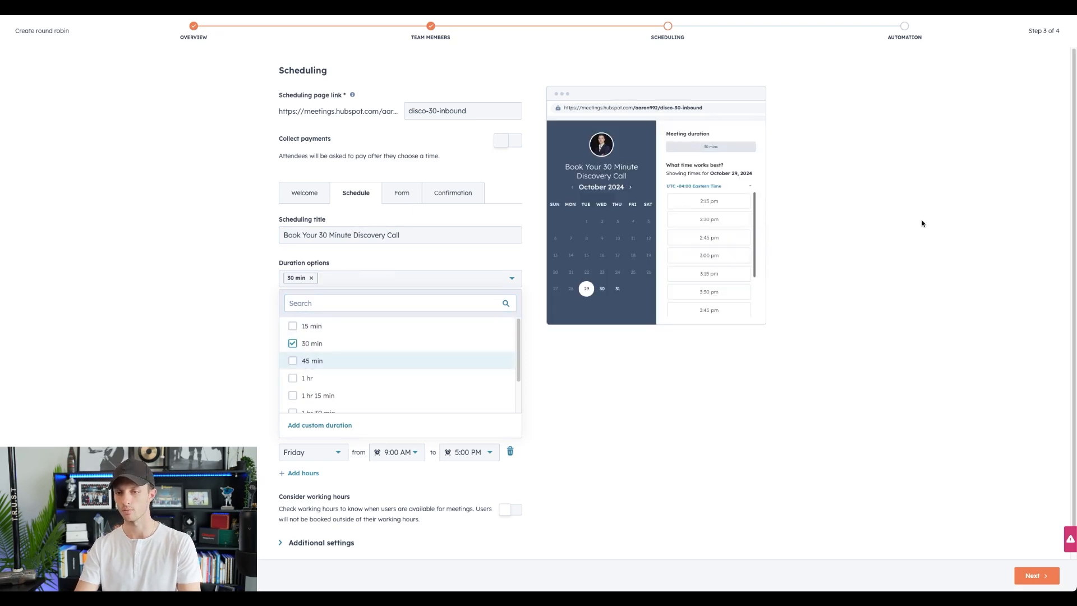
{"action": "left_click", "coordinate": [854, 272]}
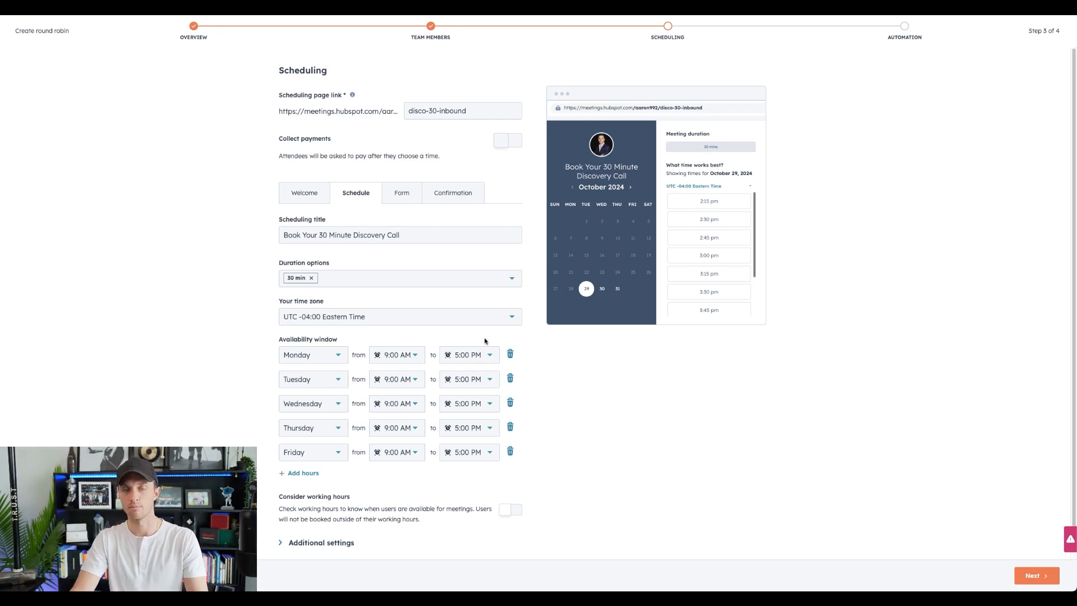
- Expand the additional schedule settings and look them over together with the availability window
{"action": "scroll", "coordinate": [566, 381], "scroll_direction": "down", "scroll_amount": 1}
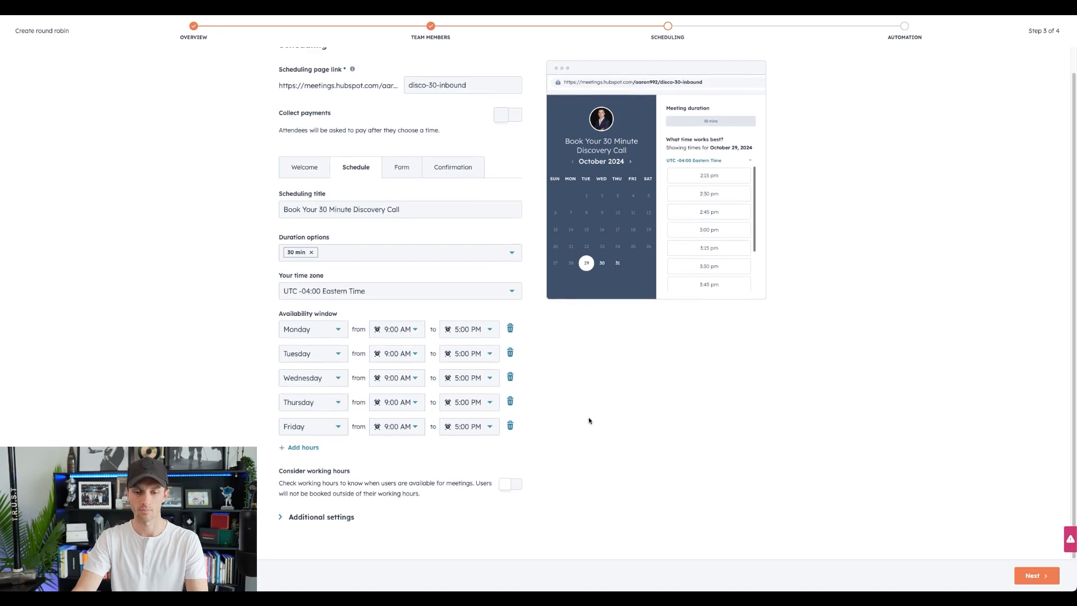
{"action": "left_click", "coordinate": [280, 516]}
{"action": "scroll", "coordinate": [641, 408], "scroll_direction": "down", "scroll_amount": 10}
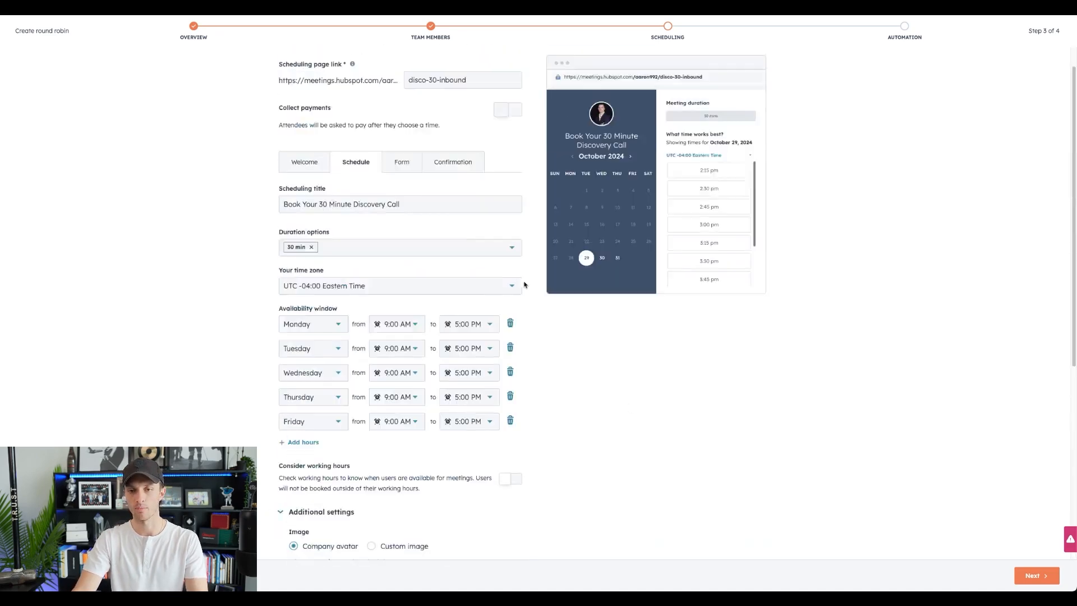
{"action": "scroll", "coordinate": [677, 444], "scroll_direction": "up", "scroll_amount": 10}
{"action": "scroll", "coordinate": [661, 447], "scroll_direction": "down", "scroll_amount": 10}
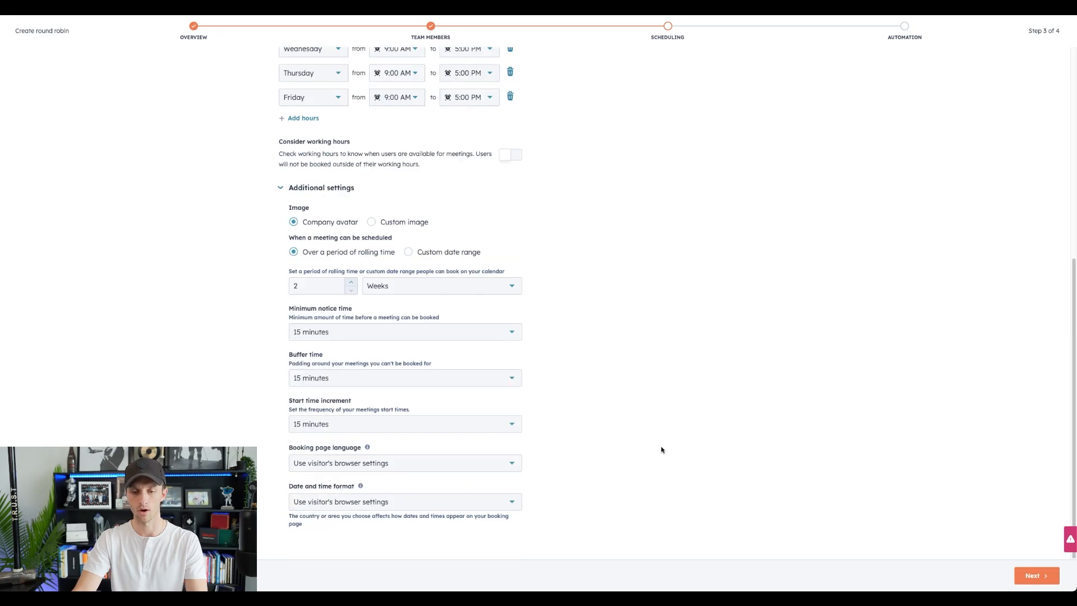
- Try a custom image for the scheduling page, and switch back to the company avatar
{"action": "left_click", "coordinate": [371, 221]}
{"action": "left_click", "coordinate": [305, 287]}
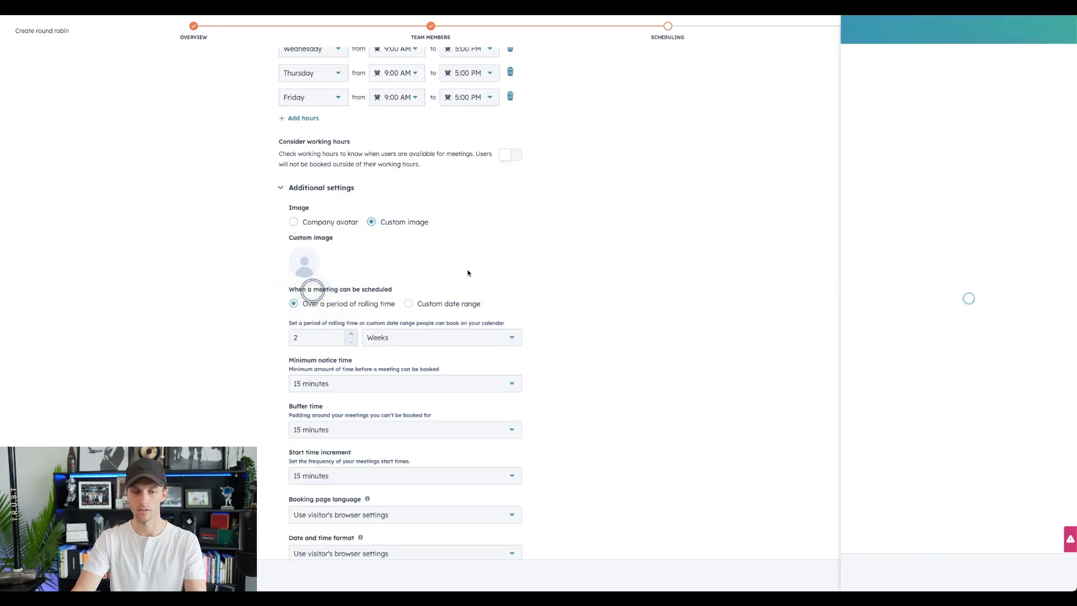
{"action": "left_click", "coordinate": [1062, 28]}
{"action": "left_click", "coordinate": [293, 221]}
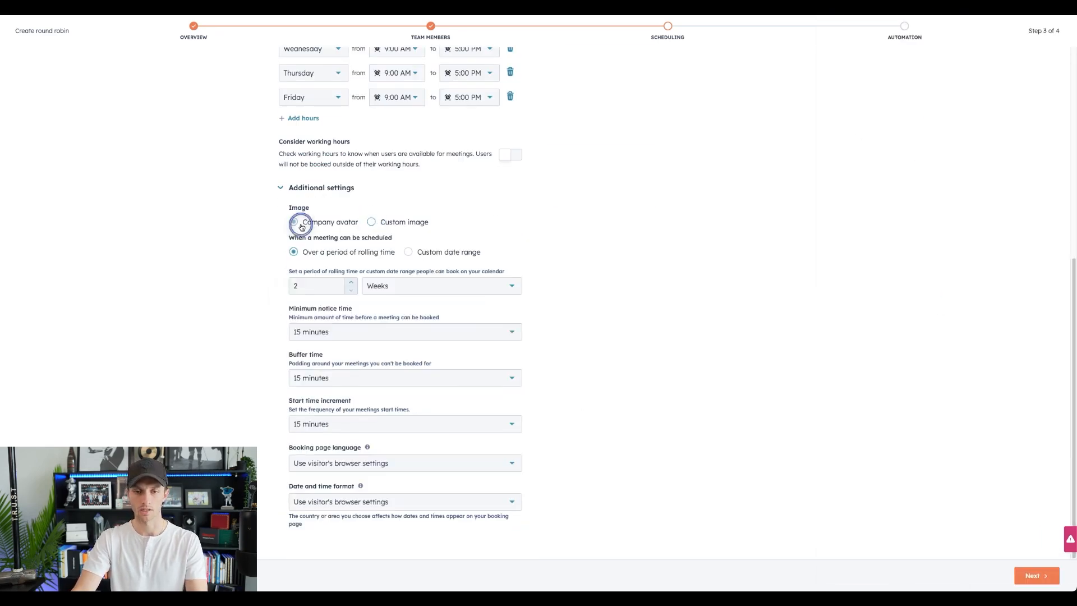
- Try a custom date range for when meetings can be scheduled, and return to a rolling period, checking its time unit options
{"action": "scroll", "coordinate": [605, 214], "scroll_direction": "up", "scroll_amount": 1}
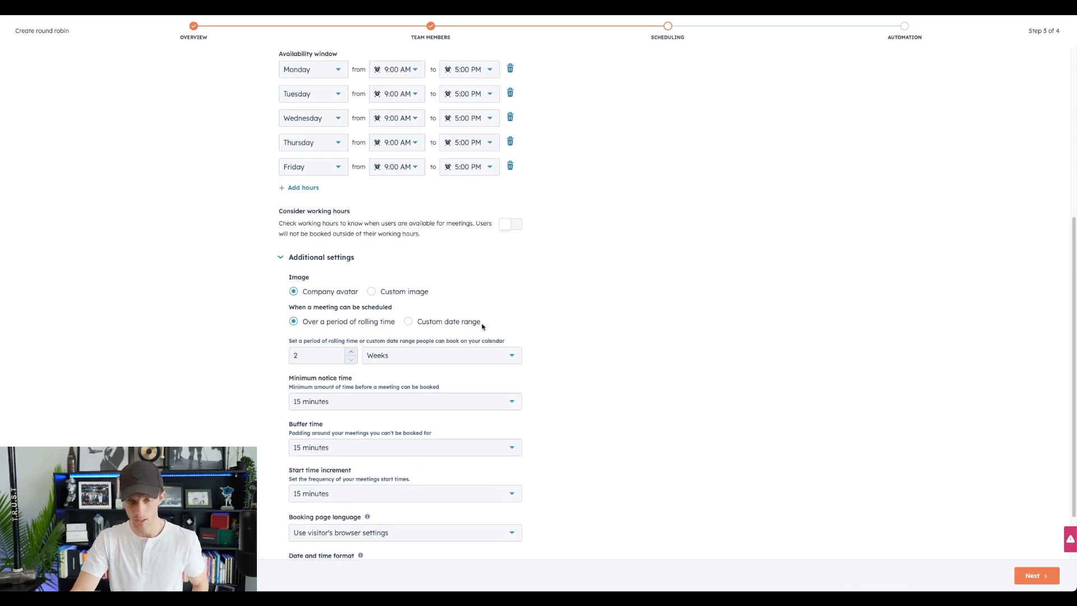
{"action": "left_click", "coordinate": [421, 326]}
{"action": "left_click", "coordinate": [338, 354]}
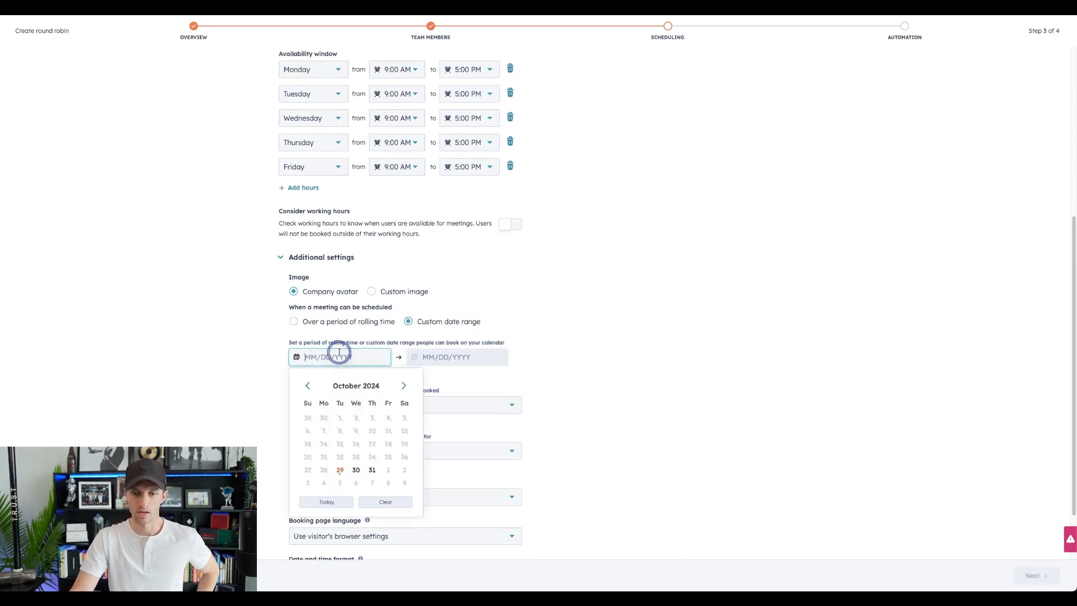
{"action": "left_click", "coordinate": [617, 333]}
{"action": "left_click", "coordinate": [305, 322]}
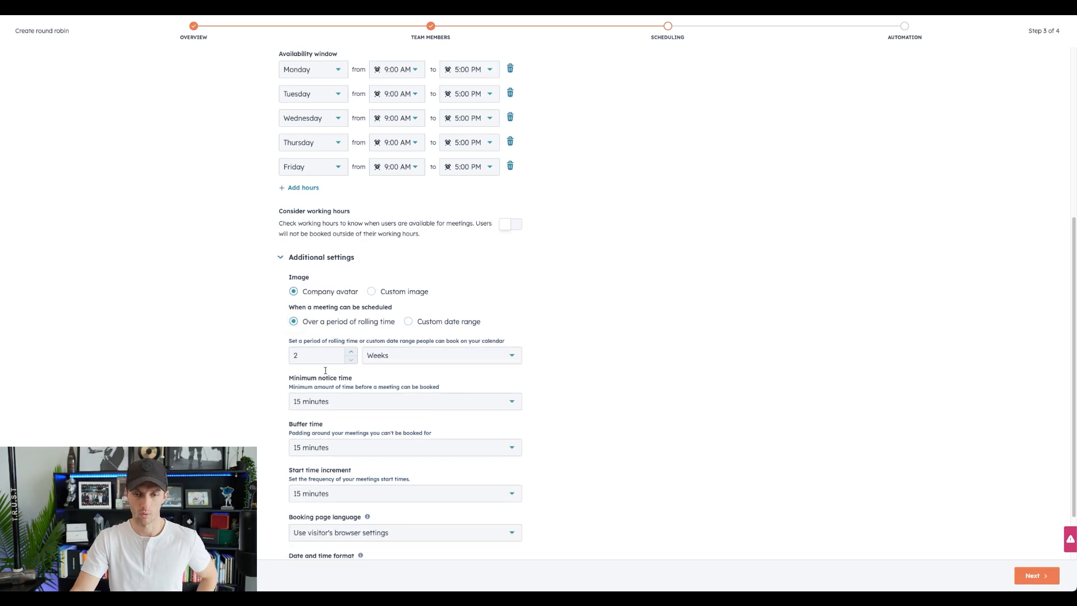
{"action": "left_click", "coordinate": [442, 361]}
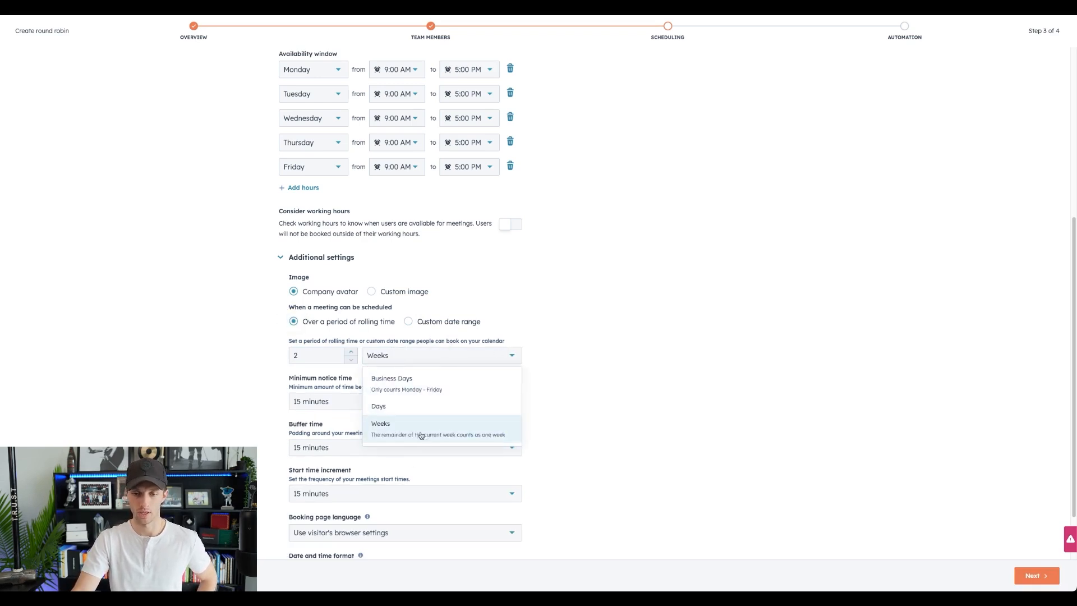
{"action": "left_click", "coordinate": [360, 350]}
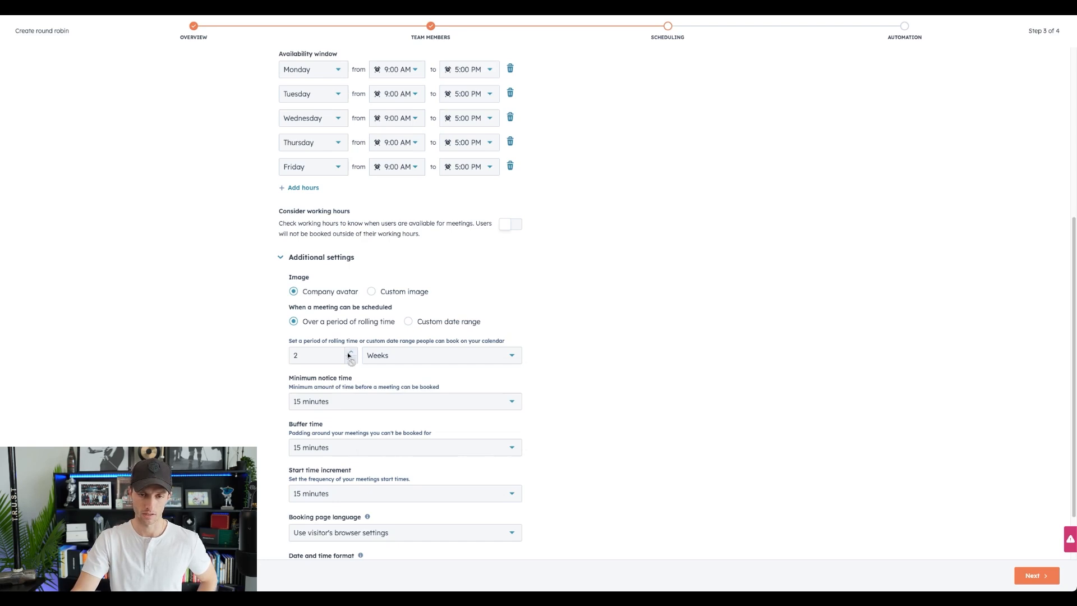
- Set the rolling period in which meetings can be scheduled to 4 days
{"action": "left_click", "coordinate": [421, 358]}
{"action": "left_click", "coordinate": [391, 404]}
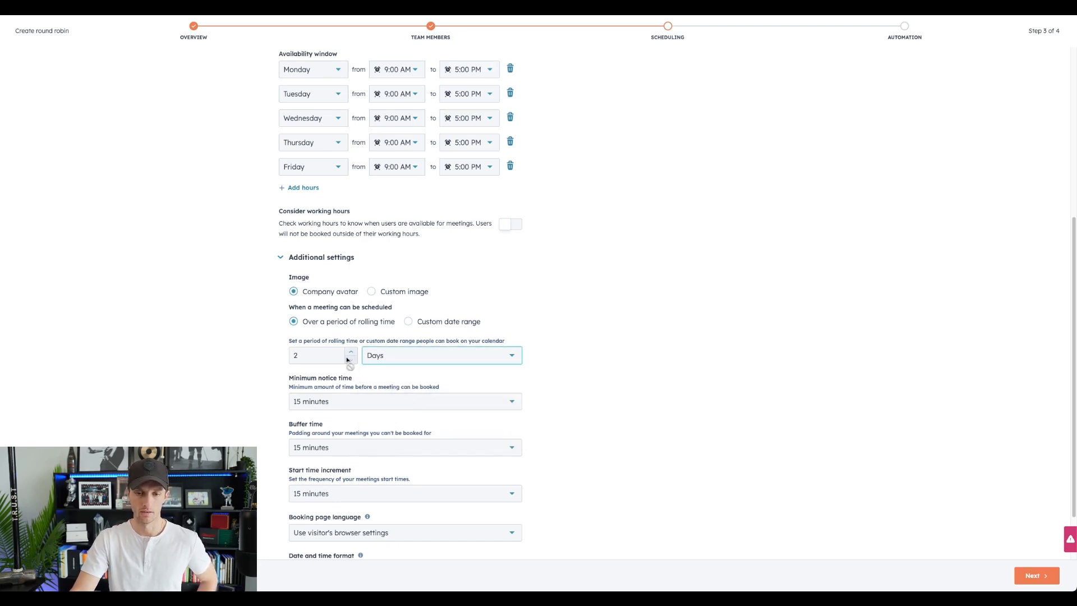
{"action": "double_click", "coordinate": [351, 352]}
{"action": "left_click", "coordinate": [621, 313]}
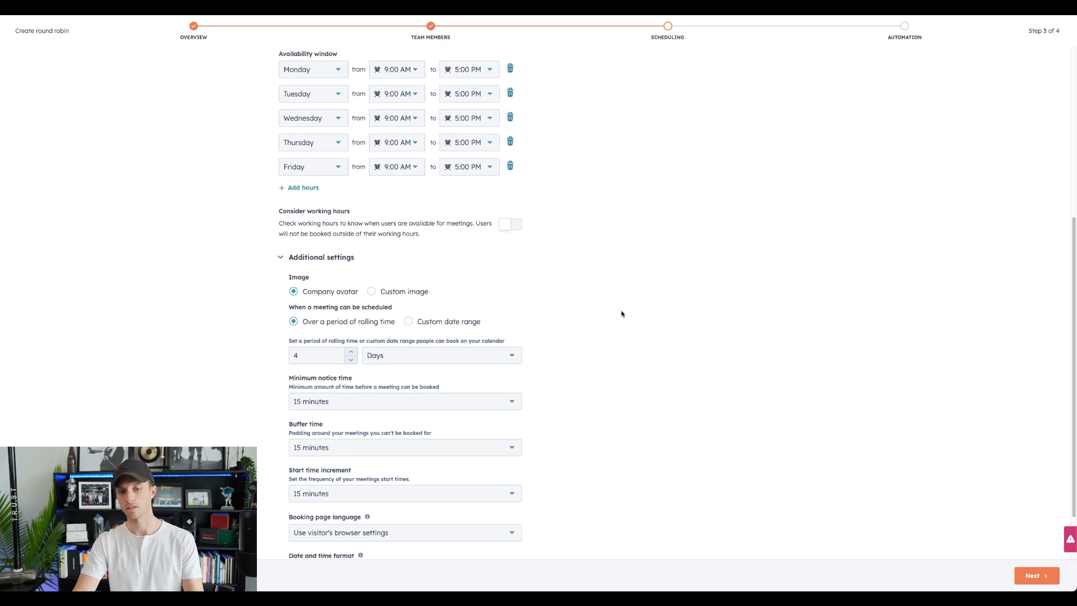
- Set the minimum notice time before a meeting can be booked to 2 hours
{"action": "scroll", "coordinate": [621, 313], "scroll_direction": "down", "scroll_amount": 2}
{"action": "left_click", "coordinate": [362, 332]}
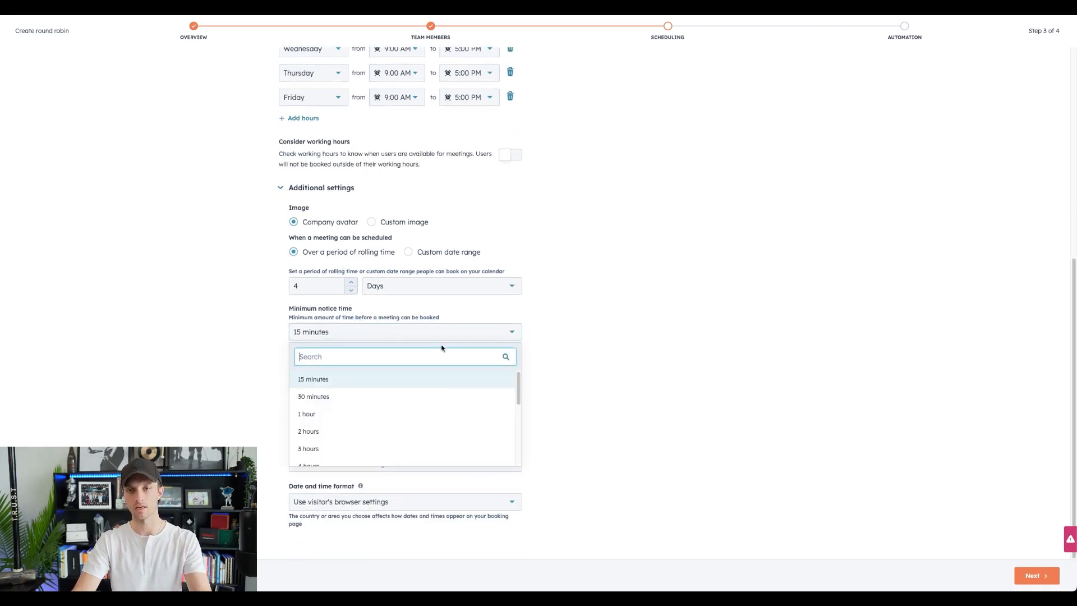
{"action": "left_click", "coordinate": [335, 430]}
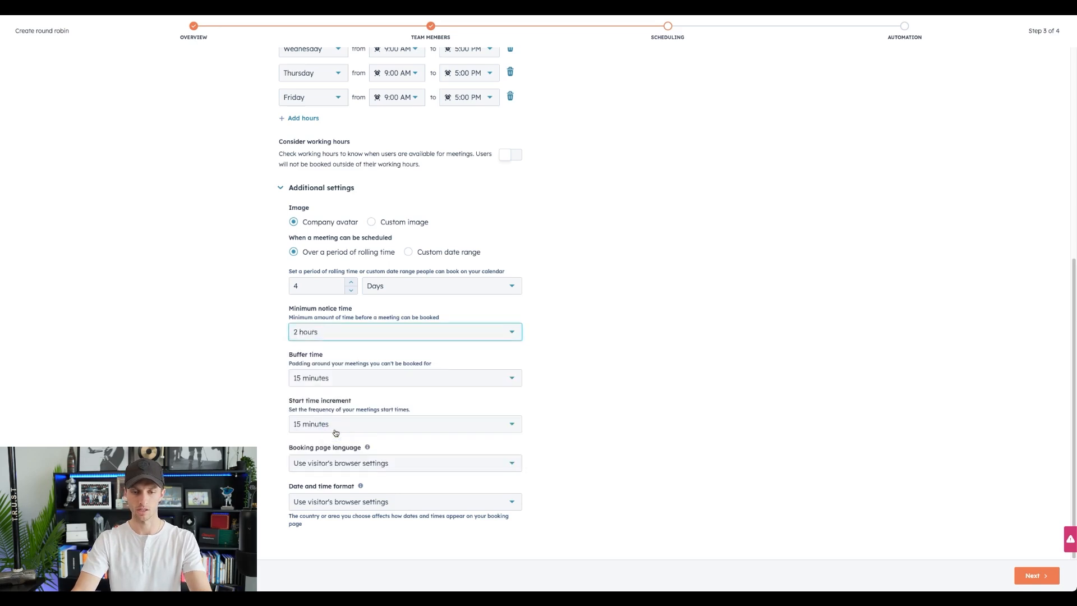
- Remove the buffer time around meetings and choose a longer start time increment
{"action": "left_click", "coordinate": [348, 377]}
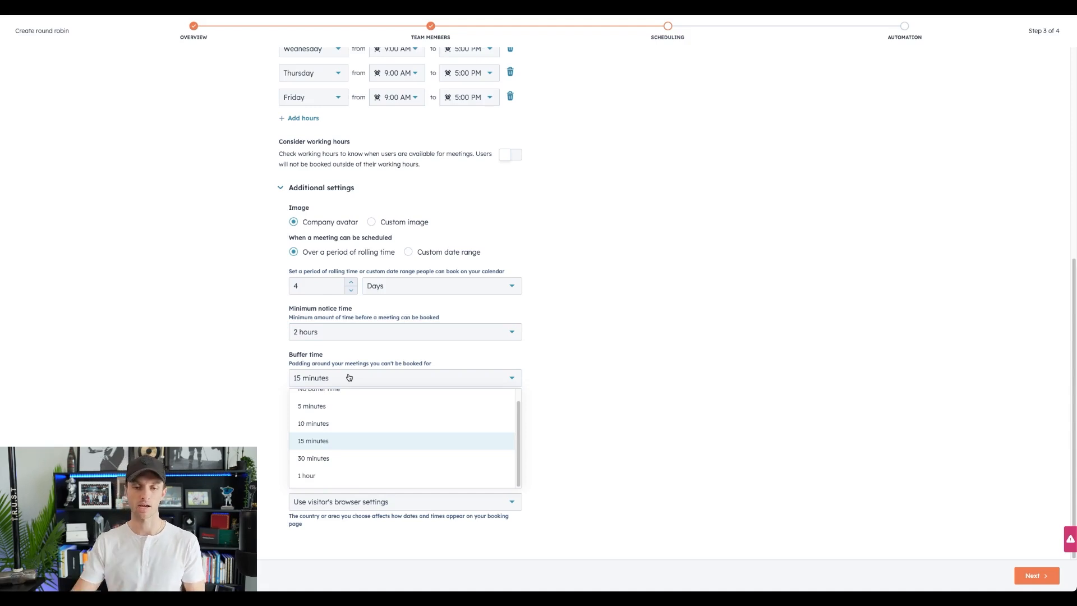
{"action": "left_click", "coordinate": [363, 393]}
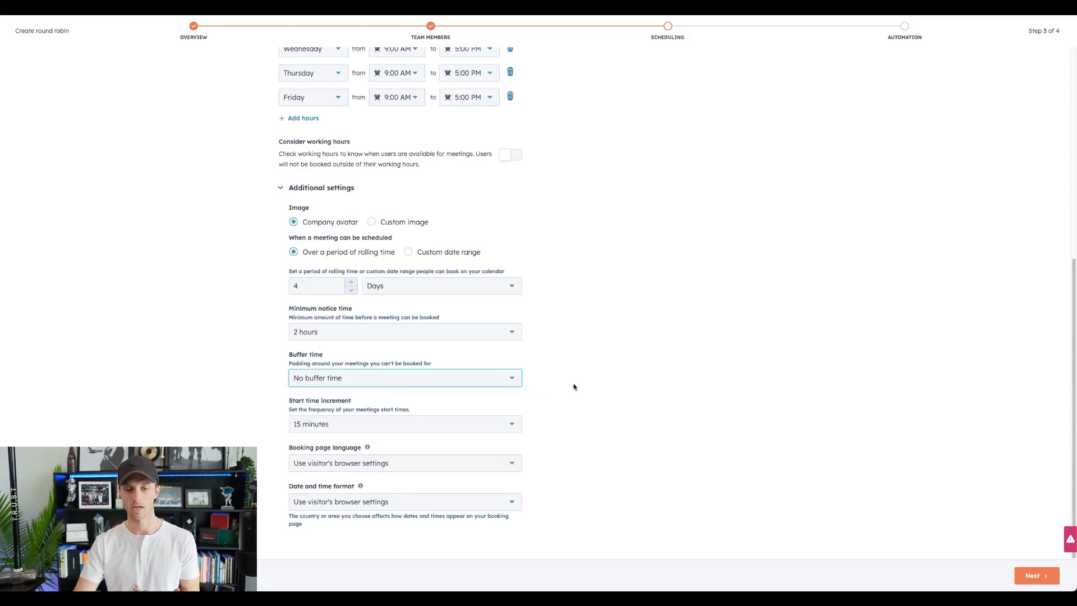
{"action": "left_click", "coordinate": [418, 431]}
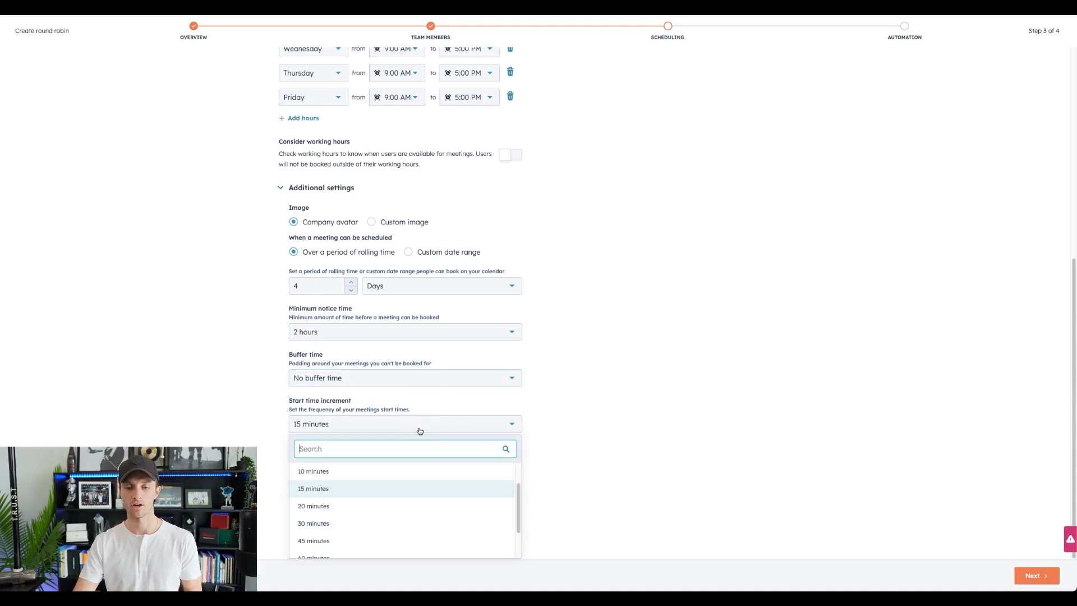
{"action": "scroll", "coordinate": [362, 527], "scroll_direction": "down", "scroll_amount": 1}
{"action": "left_click", "coordinate": [360, 521]}
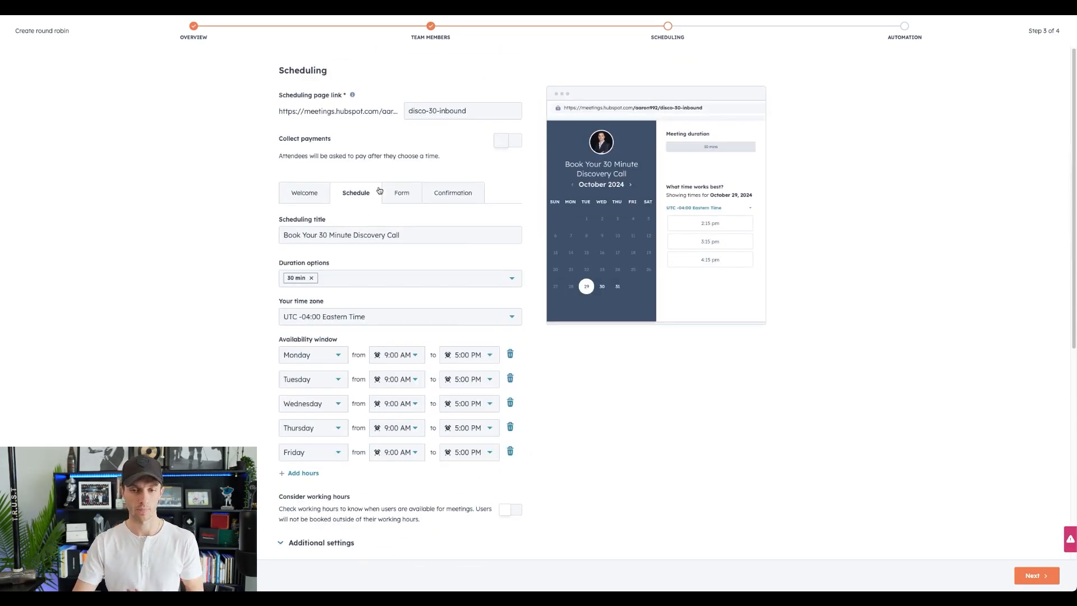
- Add the Phone number contact property to the booking form and allow customers to include guests
{"action": "left_click", "coordinate": [396, 192]}
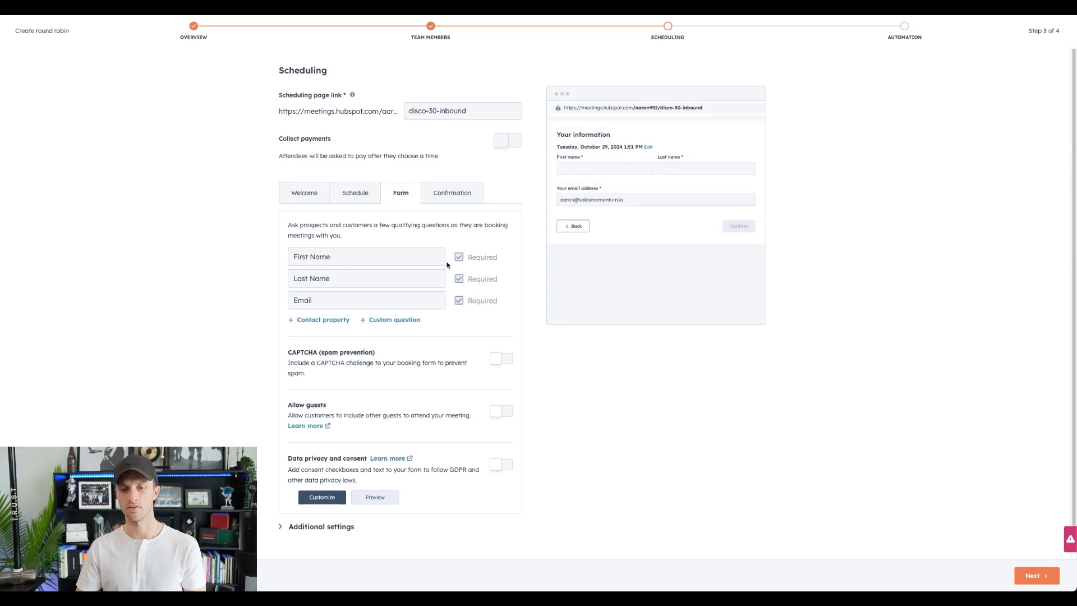
{"action": "left_click", "coordinate": [323, 320]}
{"action": "left_click", "coordinate": [345, 340]}
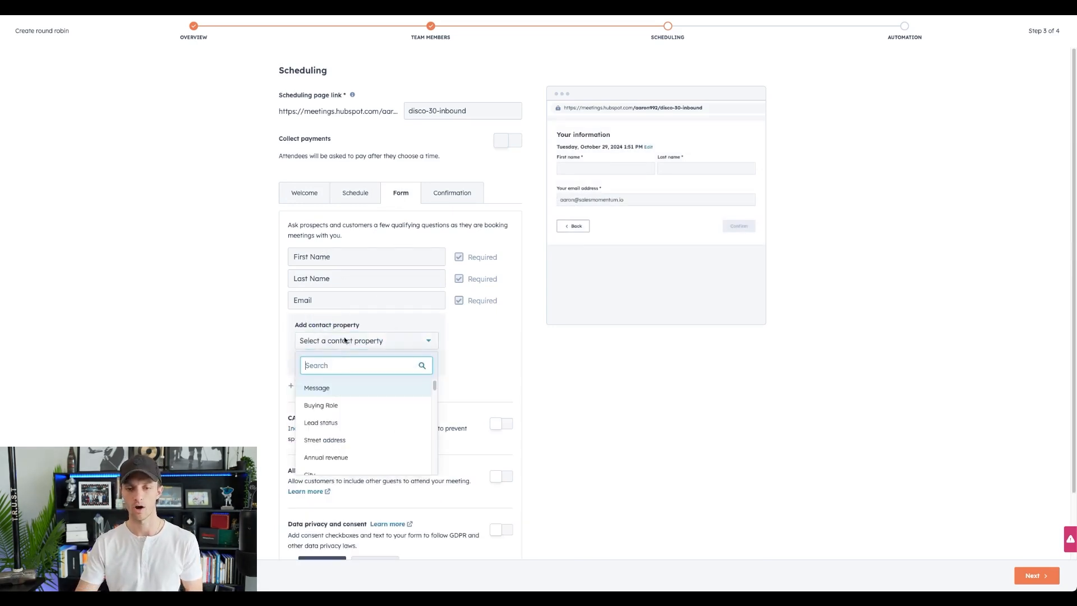
{"action": "type", "text": "phone"}
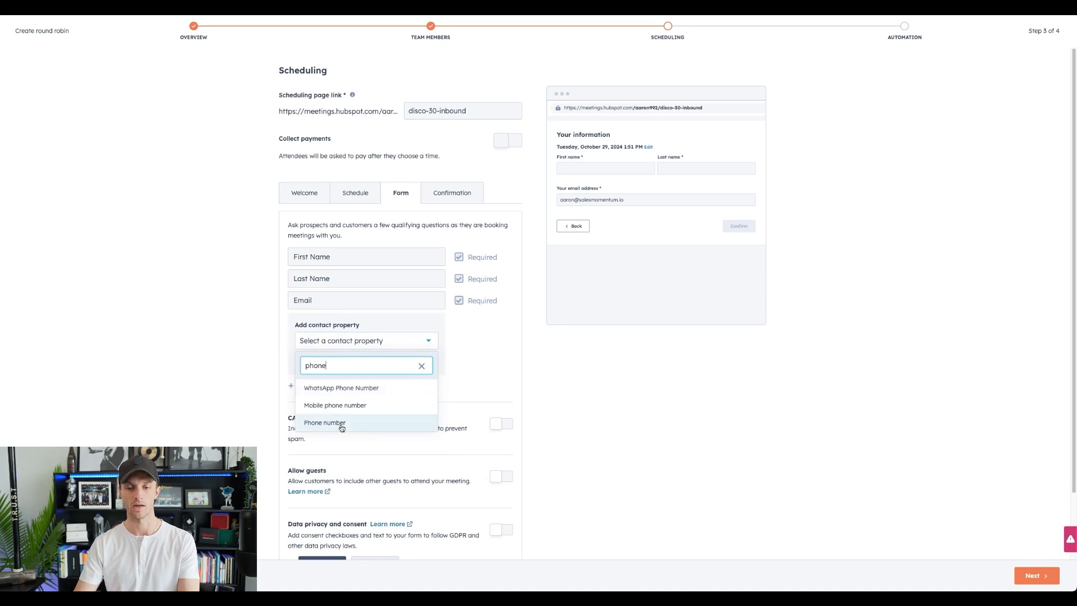
{"action": "left_click", "coordinate": [325, 422]}
{"action": "left_click", "coordinate": [310, 359]}
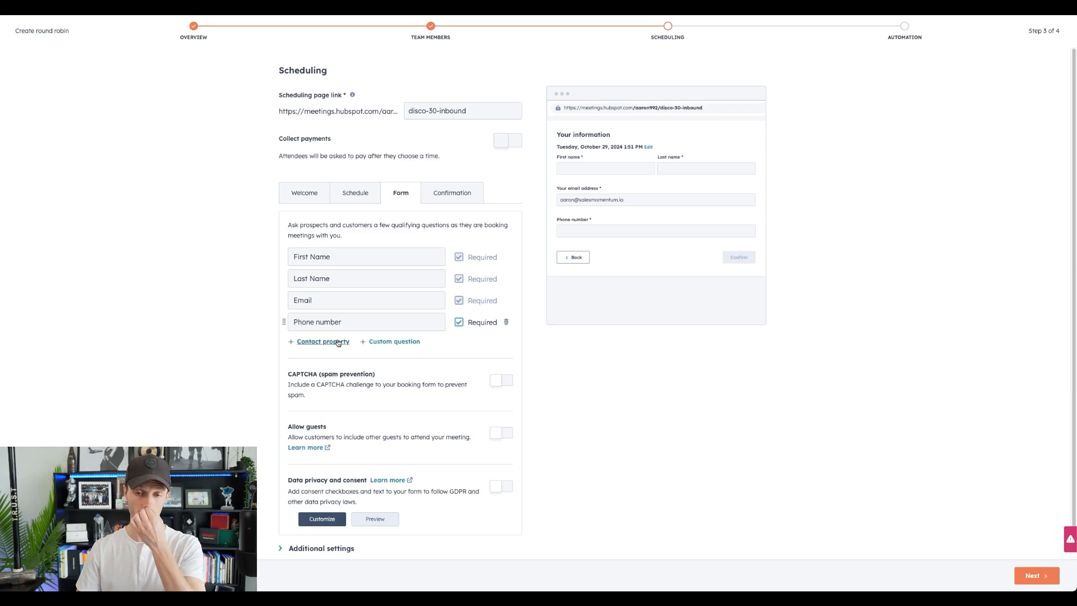
{"action": "scroll", "coordinate": [414, 373], "scroll_direction": "down", "scroll_amount": 1}
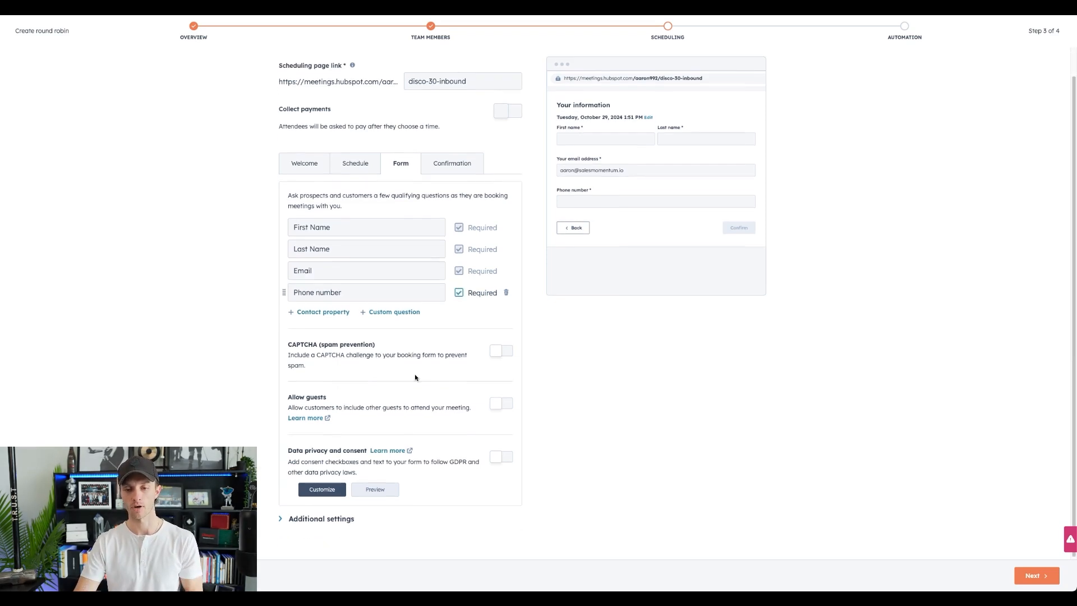
{"action": "left_click", "coordinate": [499, 402]}
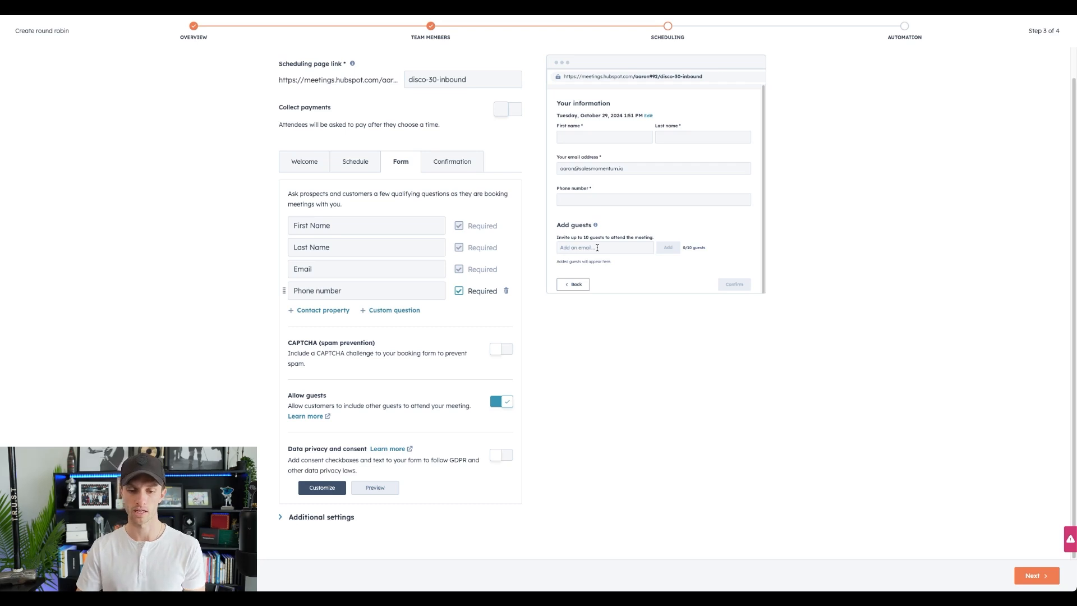
- Try the data privacy and consent option and the CAPTCHA on the booking form, turning each back off
{"action": "left_click", "coordinate": [492, 457]}
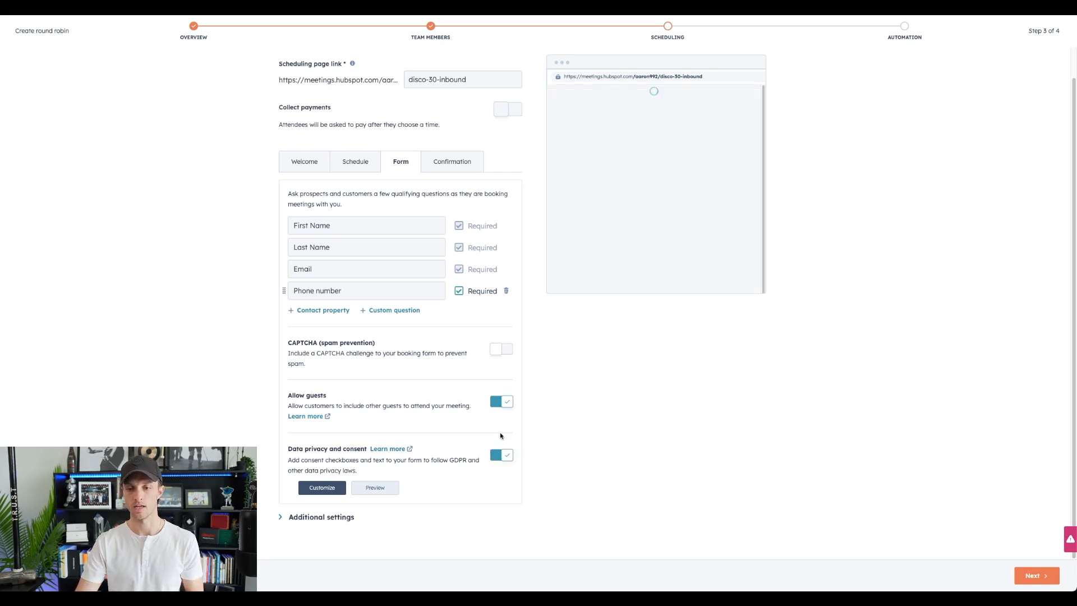
{"action": "scroll", "coordinate": [593, 222], "scroll_direction": "down", "scroll_amount": 3}
{"action": "left_click", "coordinate": [496, 455]}
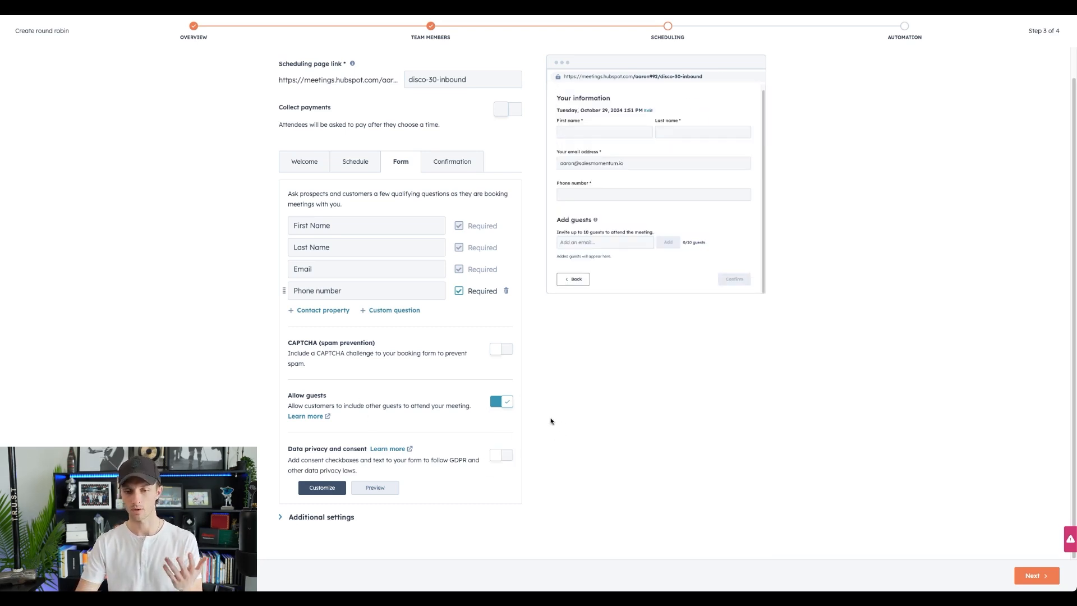
{"action": "left_click", "coordinate": [493, 349]}
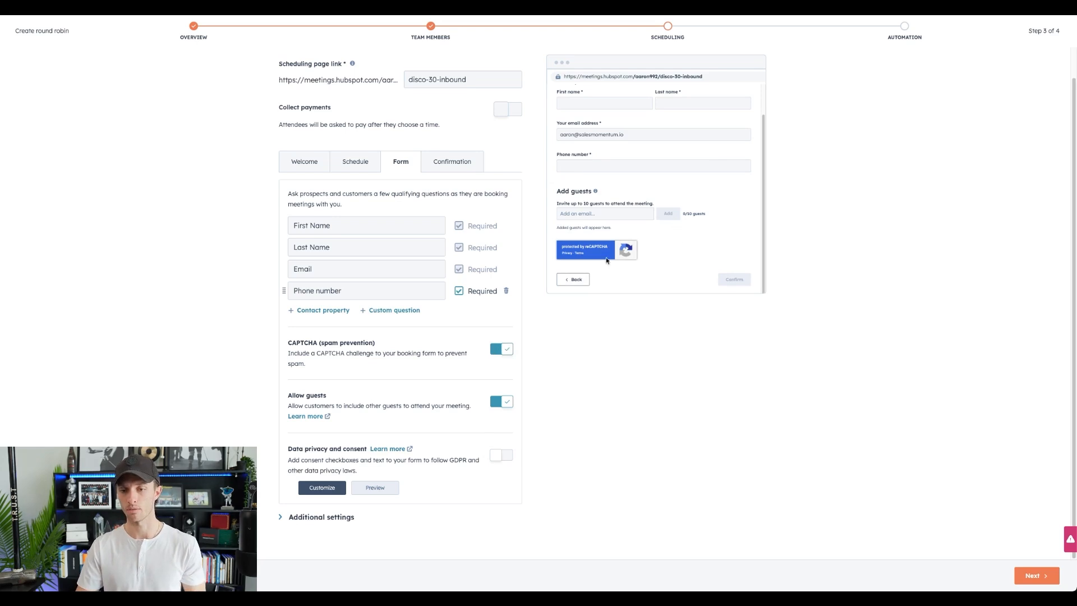
{"action": "left_click", "coordinate": [495, 348]}
- Expand the form's additional settings and review the pre-populate and auto-submit options together with the form preview
{"action": "left_click", "coordinate": [321, 516]}
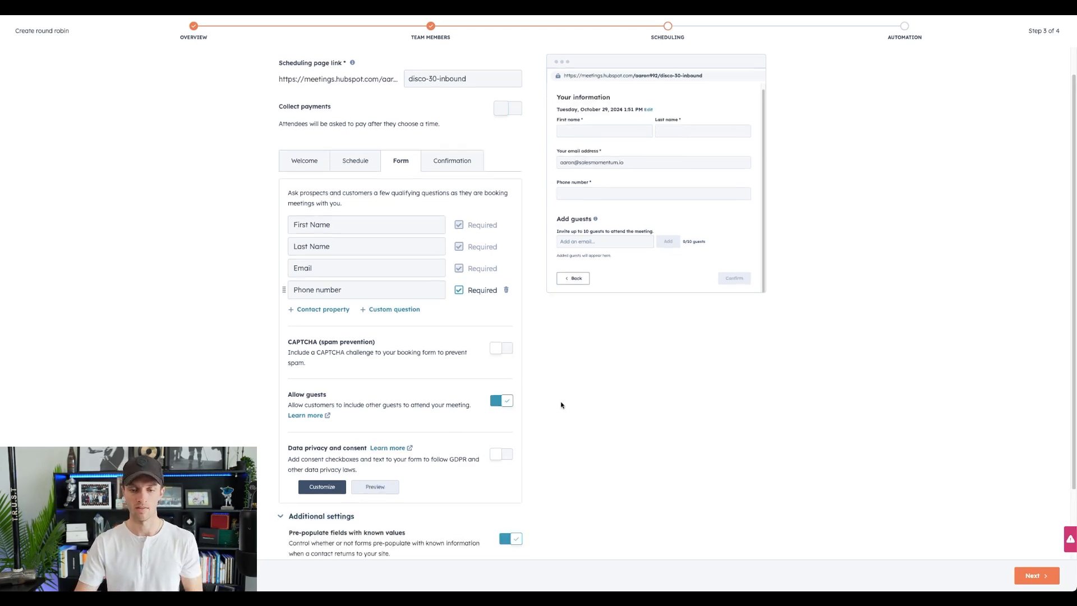
{"action": "scroll", "coordinate": [567, 415], "scroll_direction": "down", "scroll_amount": 3}
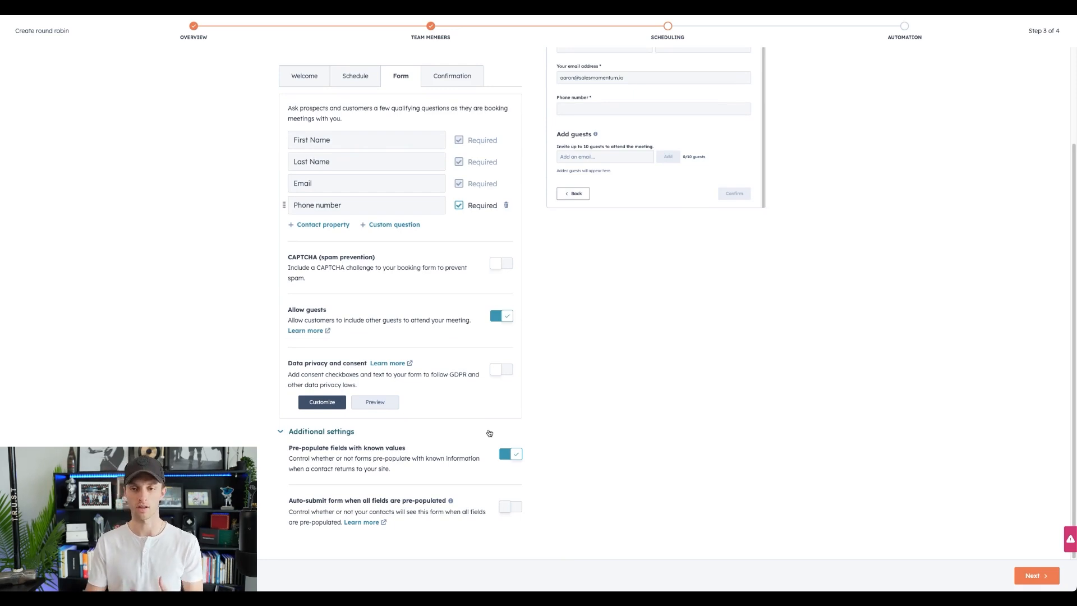
{"action": "scroll", "coordinate": [632, 96], "scroll_direction": "up", "scroll_amount": 1}
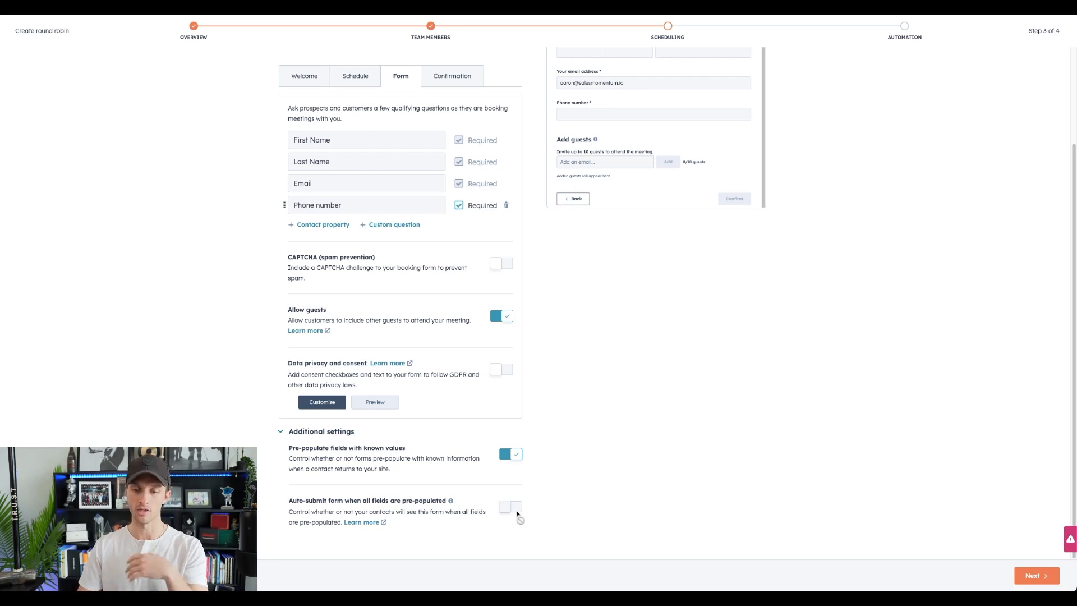
{"action": "scroll", "coordinate": [528, 424], "scroll_direction": "up", "scroll_amount": 2}
{"action": "scroll", "coordinate": [528, 425], "scroll_direction": "up", "scroll_amount": 1}
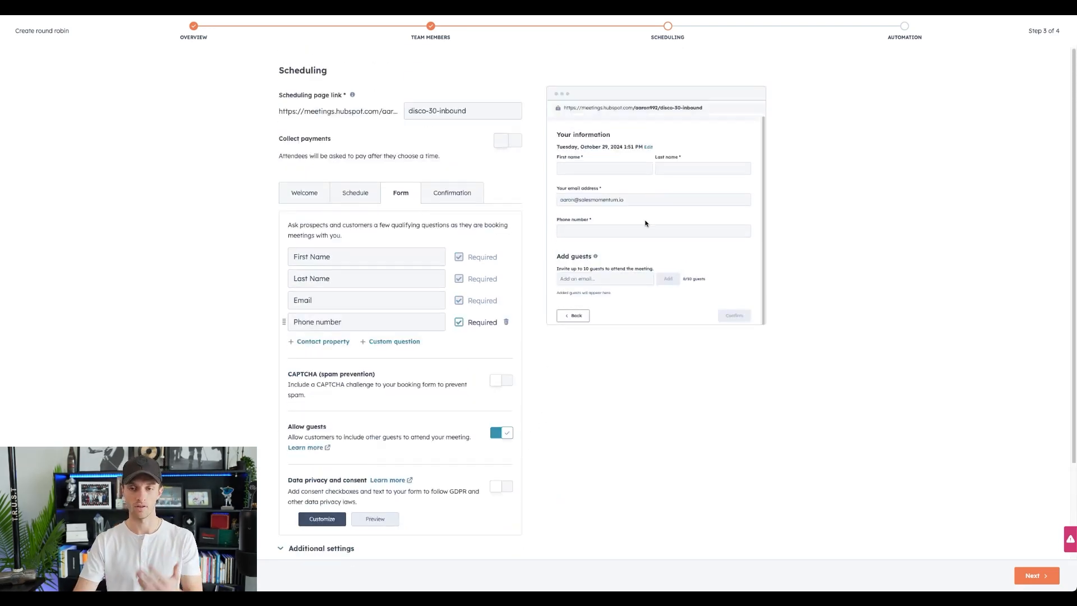
- Try redirecting to another page after form submission, check the location choices, and return to the default confirmation page
{"action": "left_click", "coordinate": [471, 198]}
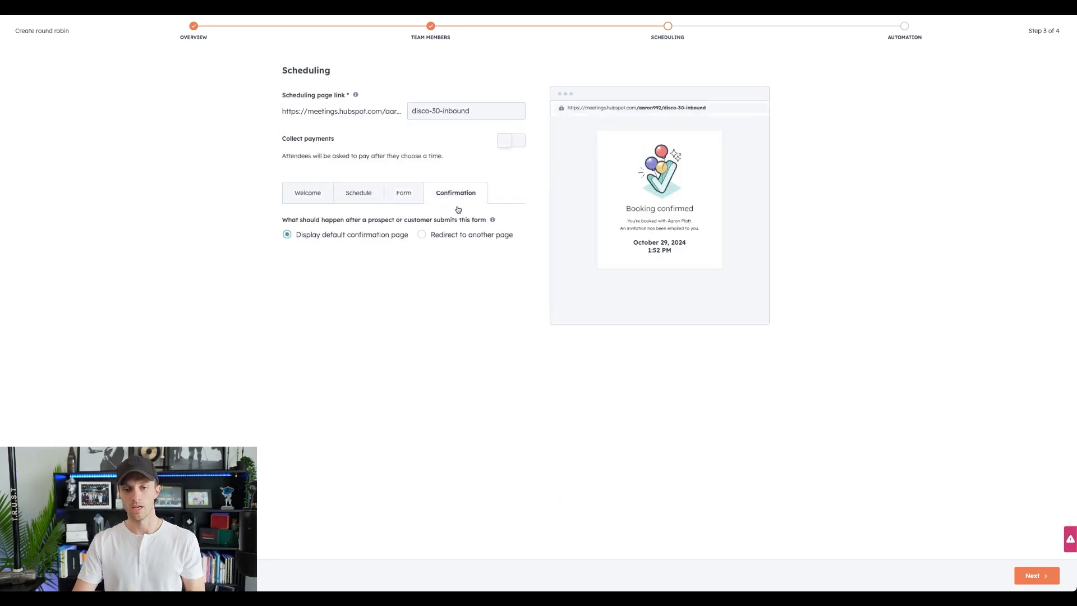
{"action": "left_click", "coordinate": [419, 235]}
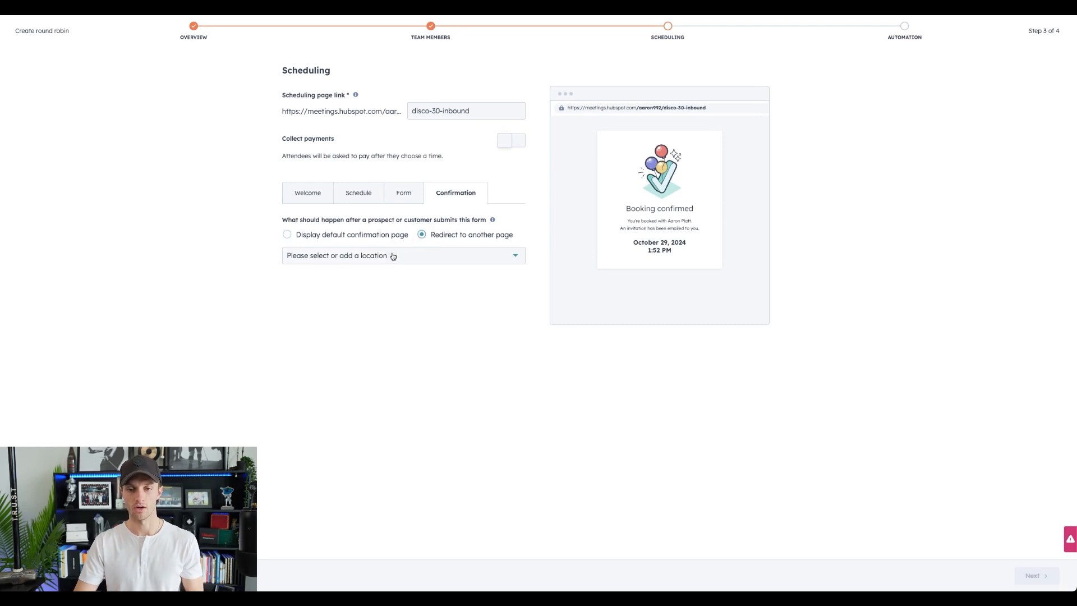
{"action": "left_click", "coordinate": [392, 255]}
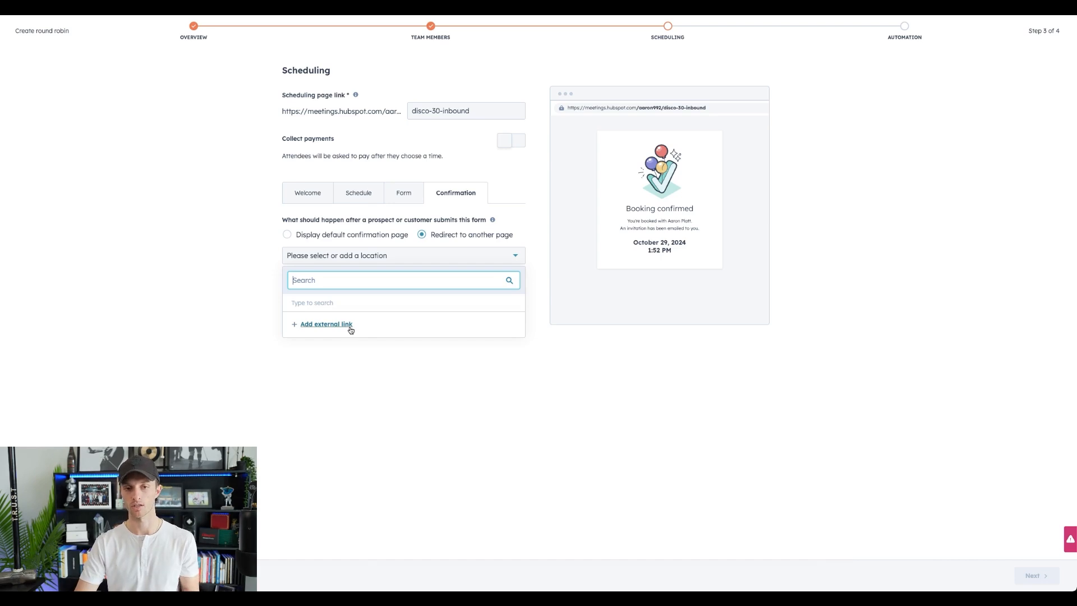
{"action": "left_click", "coordinate": [406, 351]}
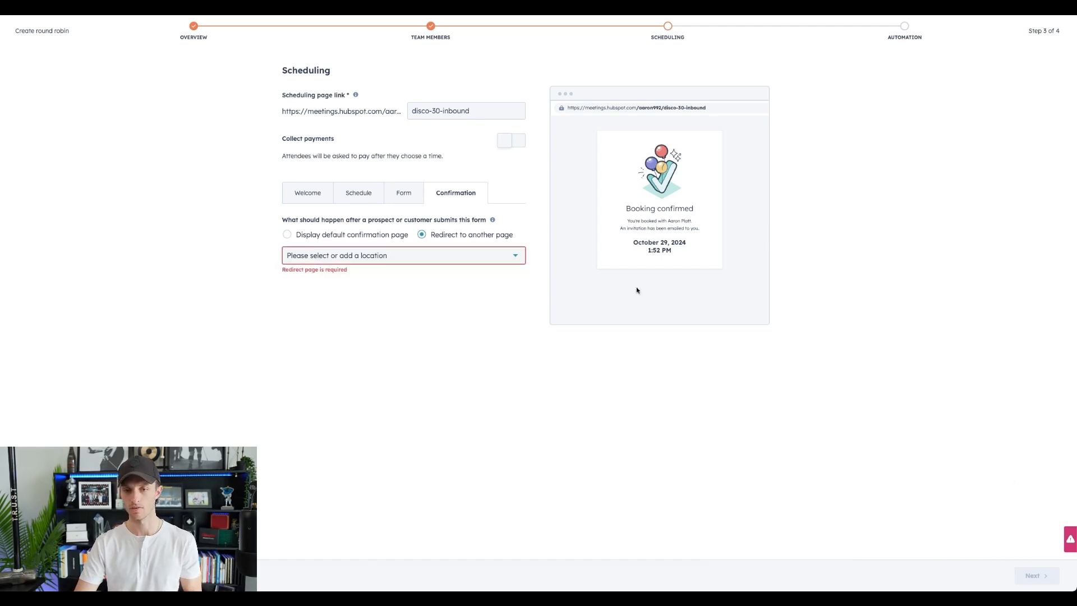
{"action": "left_click", "coordinate": [404, 192]}
{"action": "left_click", "coordinate": [455, 192]}
{"action": "left_click", "coordinate": [293, 235]}
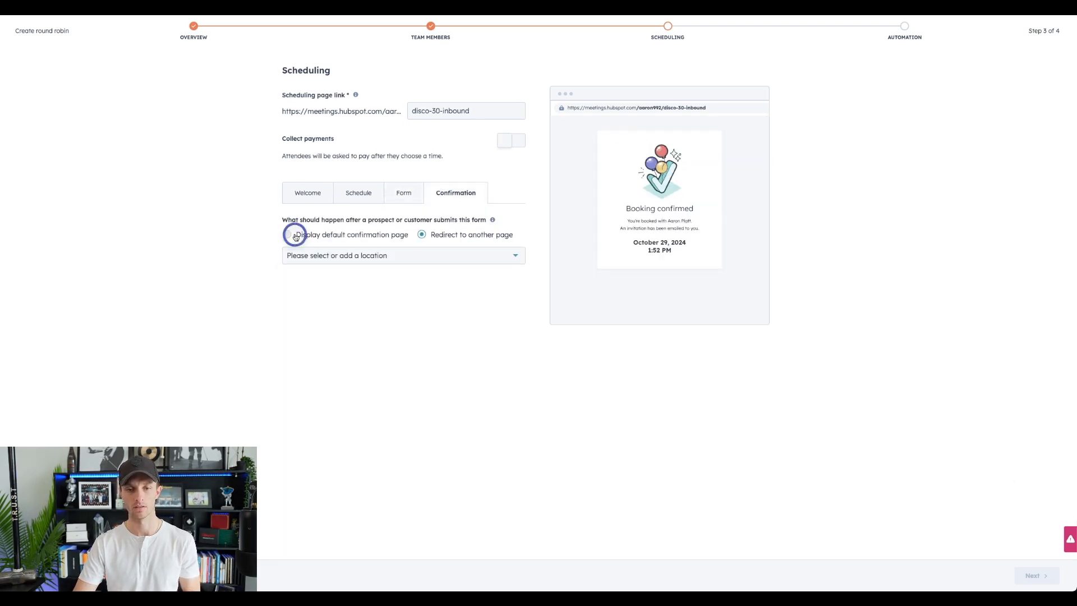
- Proceed to the automation settings and enable pre-meeting reminder emails 1 hour before and 15 minutes before the meeting
{"action": "left_click", "coordinate": [1039, 575]}
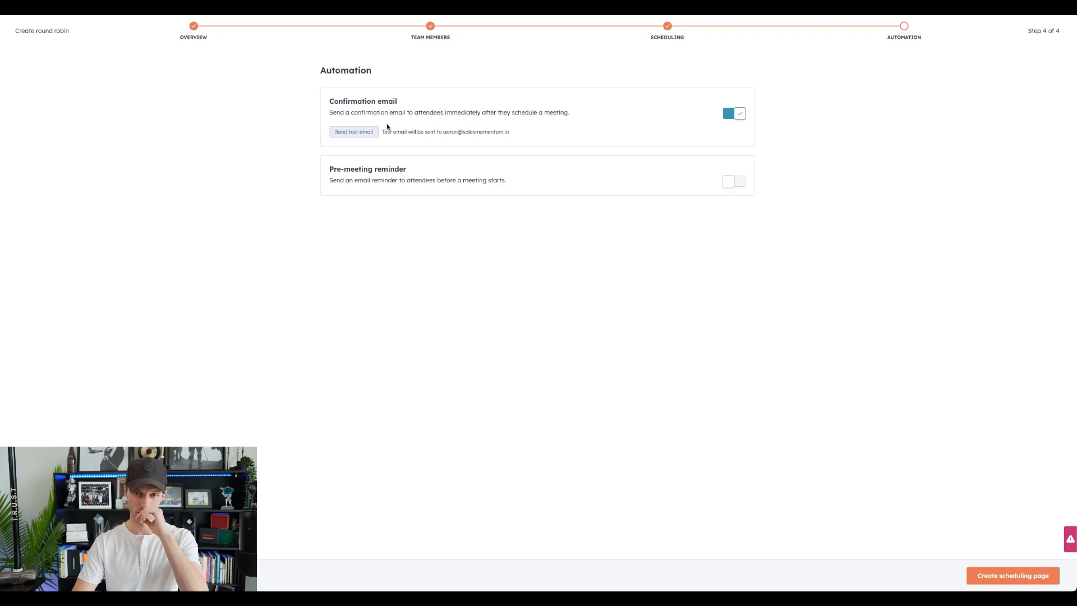
{"action": "left_click", "coordinate": [738, 180]}
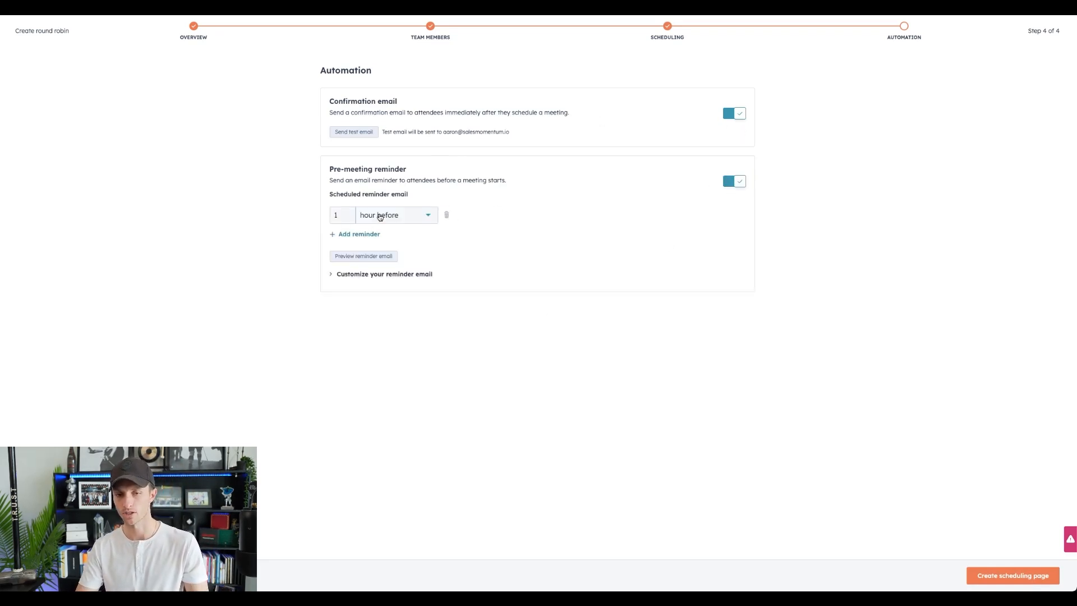
{"action": "left_click", "coordinate": [339, 233]}
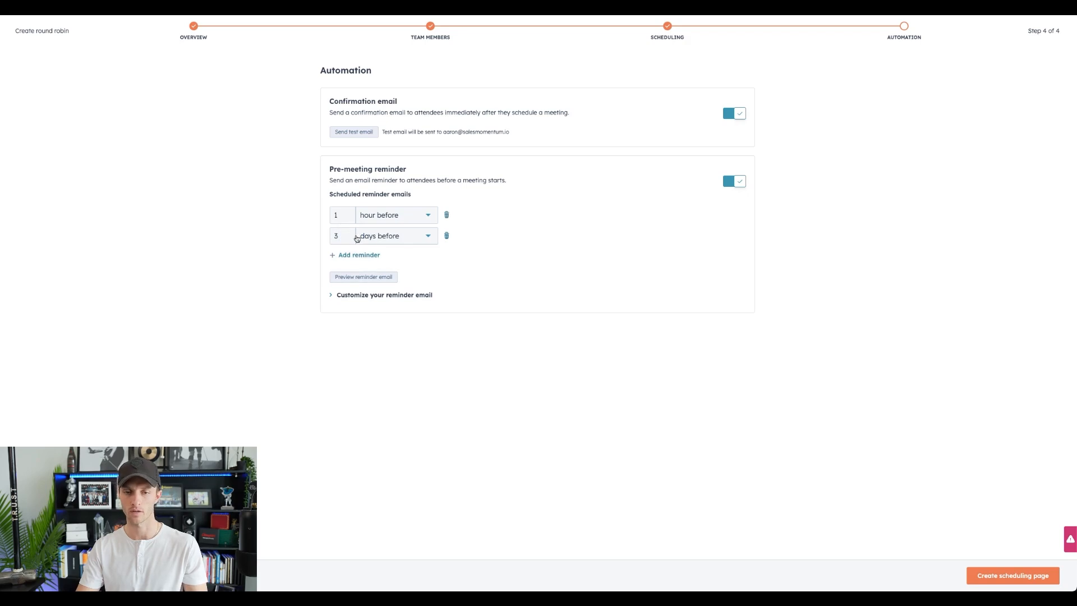
{"action": "left_click", "coordinate": [362, 236]}
{"action": "left_click", "coordinate": [385, 310]}
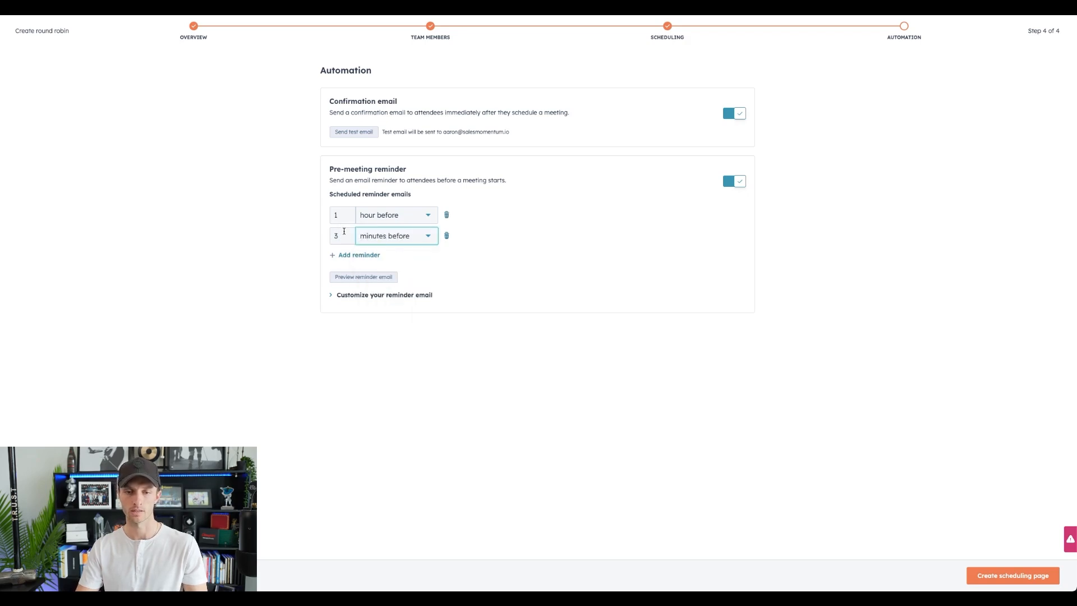
{"action": "double_click", "coordinate": [342, 235]}
{"action": "type", "text": "15"}
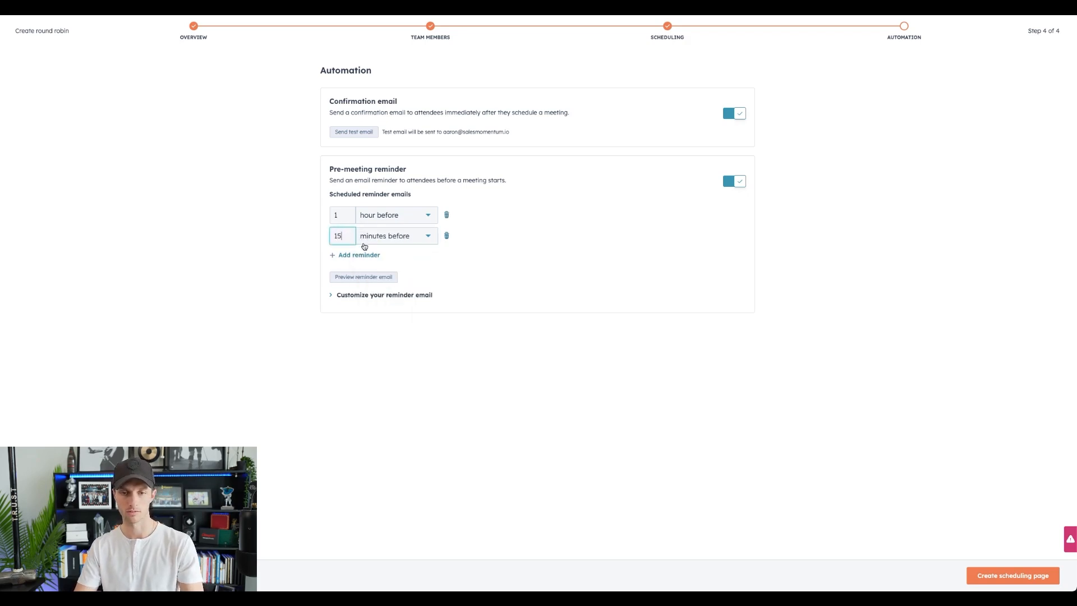
- Review the reminder email's subject line and body, and create the inbound discovery call scheduling page
{"action": "left_click", "coordinate": [339, 295]}
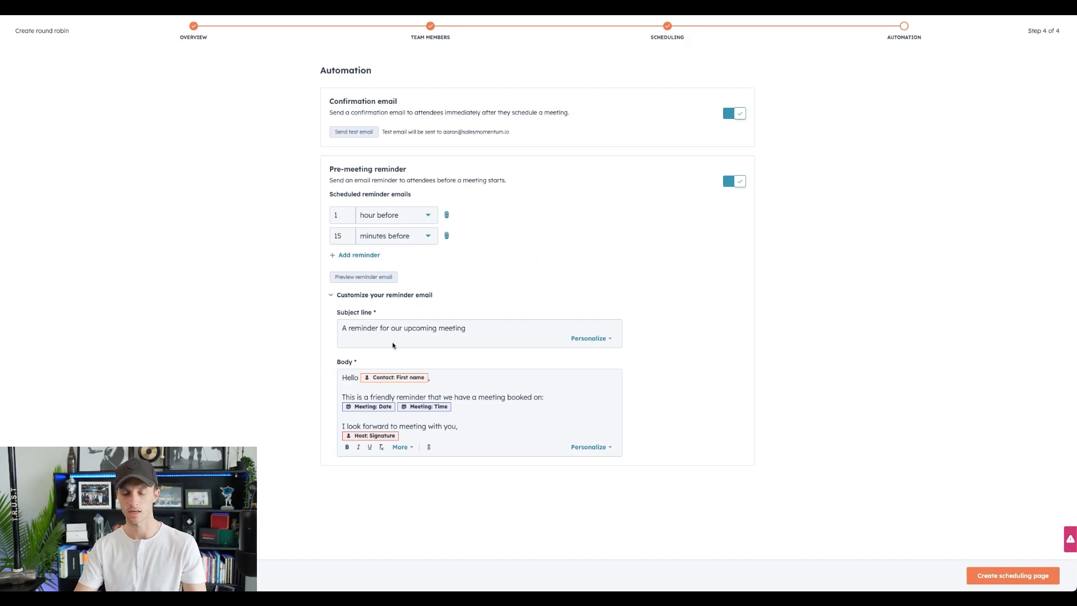
{"action": "left_click", "coordinate": [477, 397]}
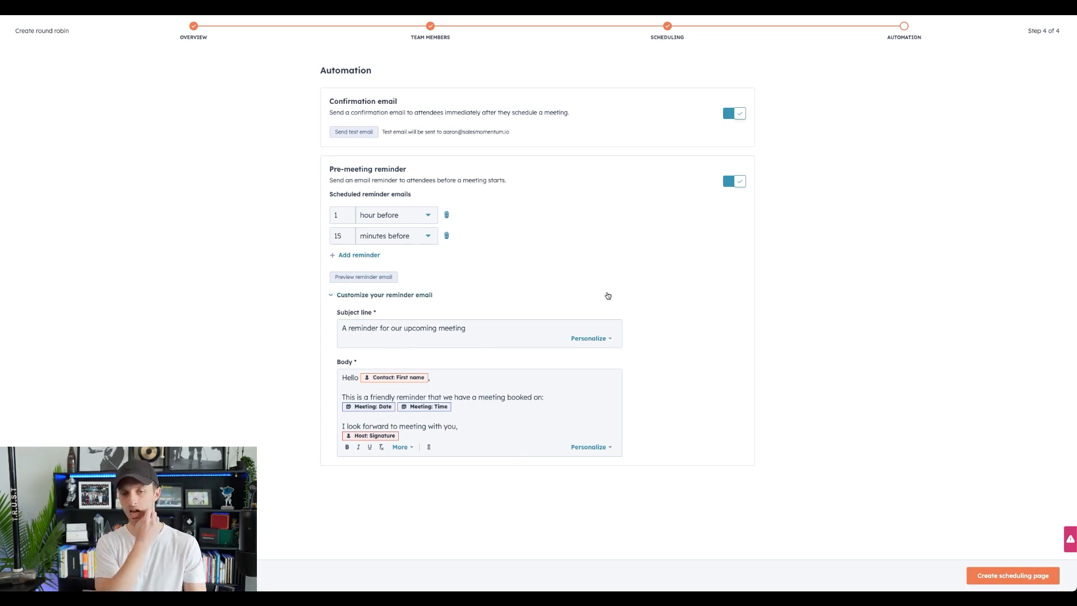
{"action": "left_click", "coordinate": [1010, 577]}
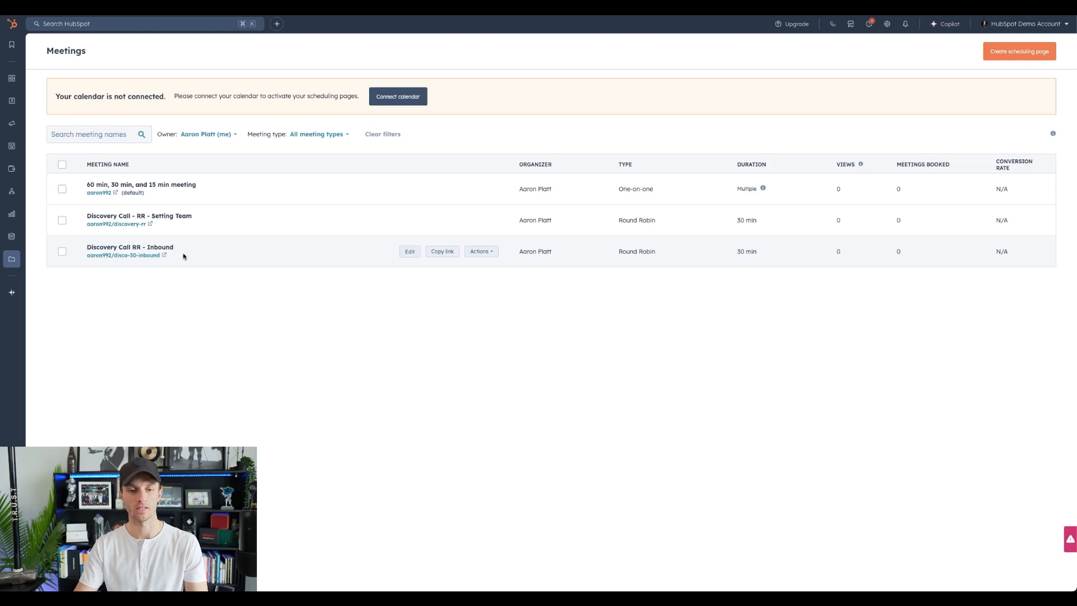
{"action": "double_click", "coordinate": [159, 247]}
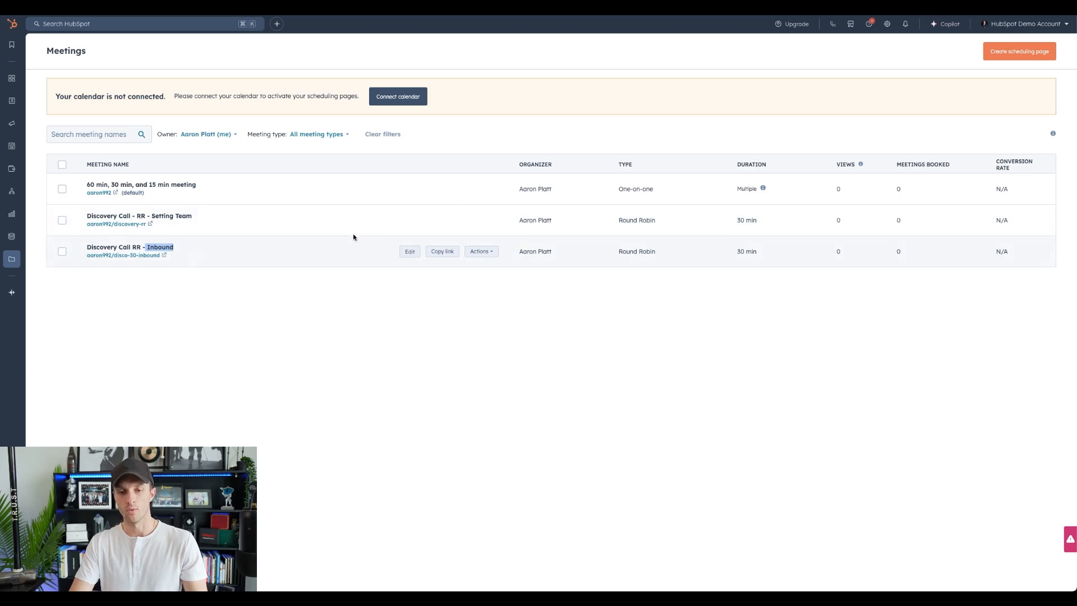
{"action": "left_click_drag", "start_coordinate": [178, 247], "coordinate": [86, 247]}
{"action": "left_click_drag", "start_coordinate": [174, 247], "coordinate": [148, 248]}
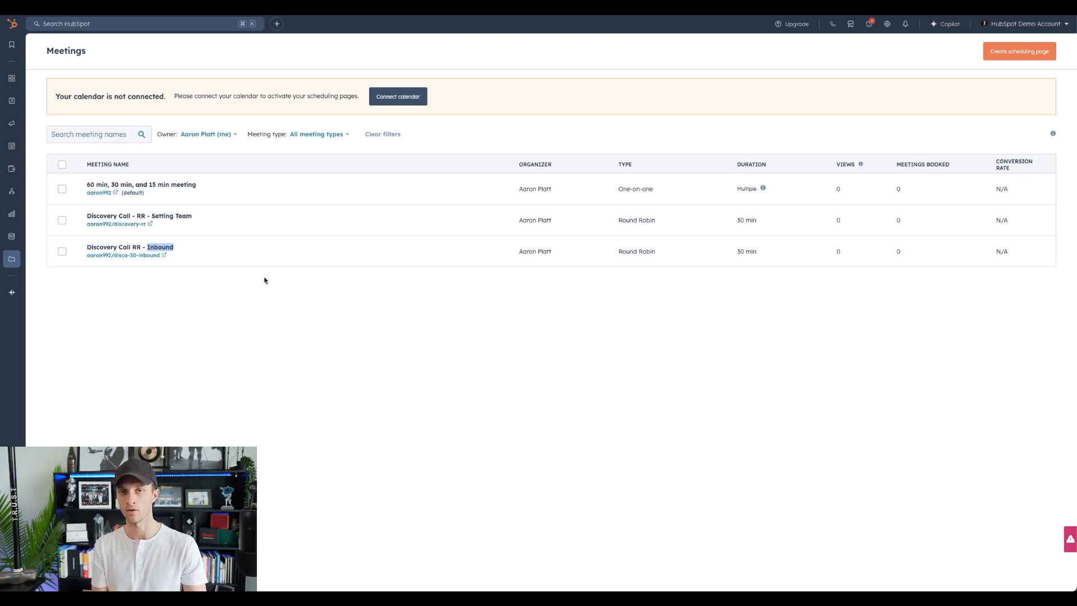
{"action": "left_click", "coordinate": [417, 324]}
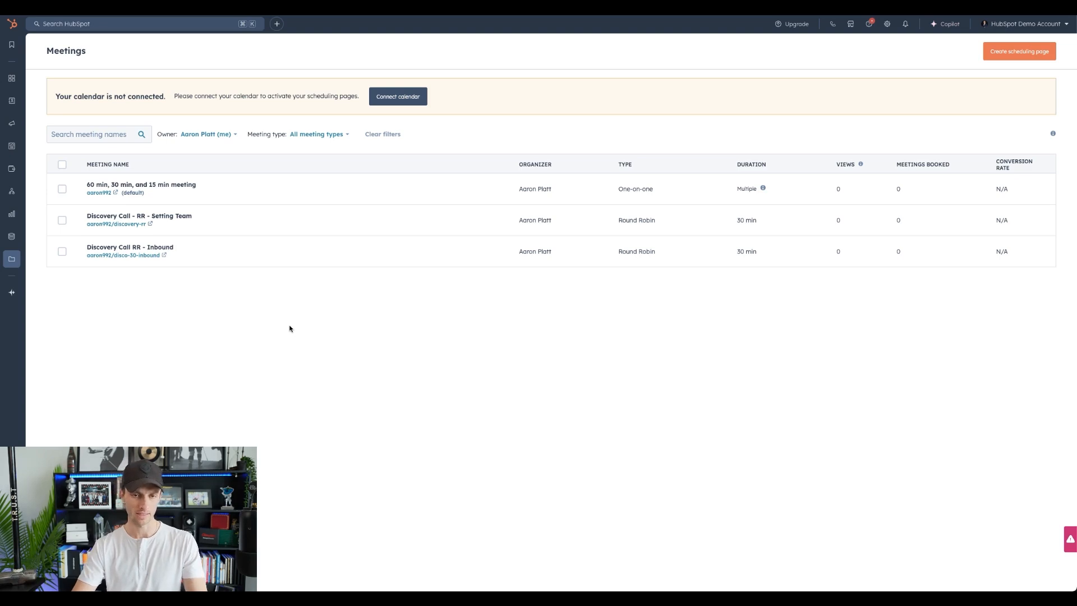
- Create an automated marketing email based on the Welcome template
{"action": "mouse_move", "coordinate": [11, 124]}
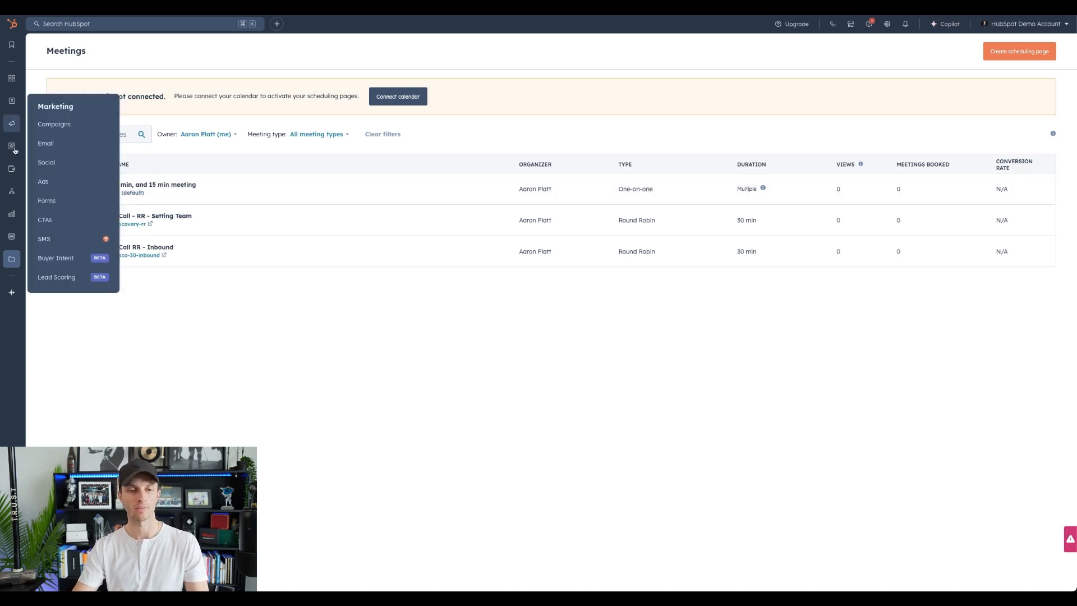
{"action": "left_click", "coordinate": [45, 143]}
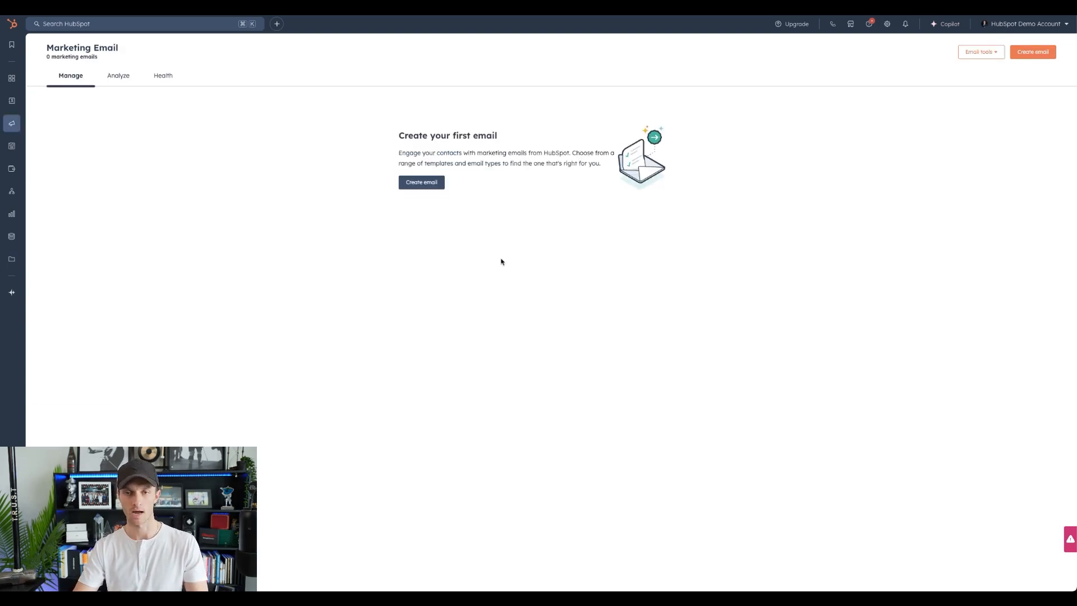
{"action": "left_click", "coordinate": [428, 185]}
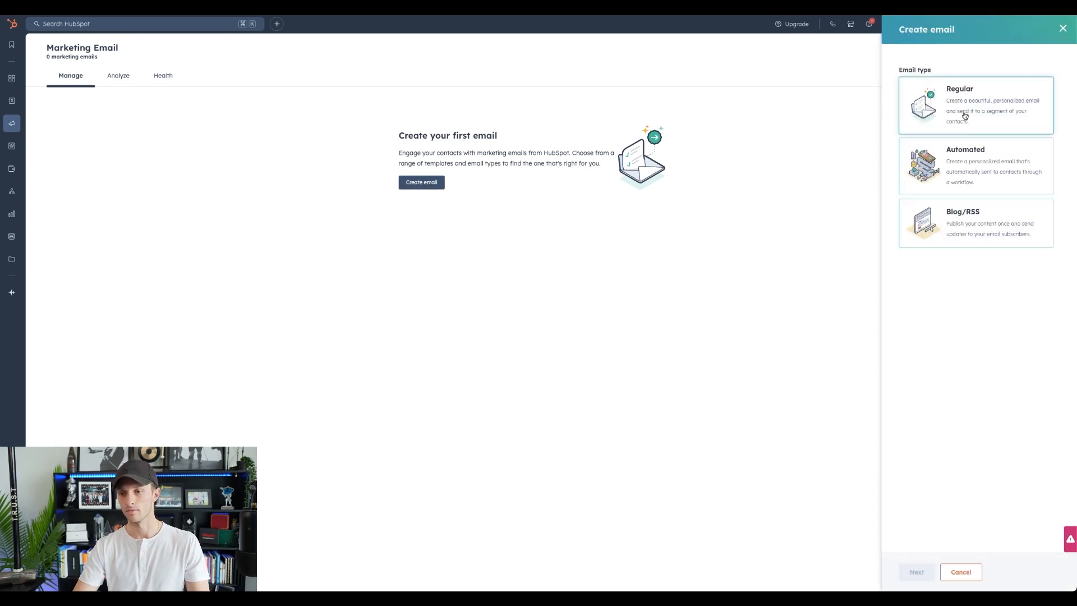
{"action": "left_click", "coordinate": [963, 159]}
{"action": "left_click", "coordinate": [919, 572]}
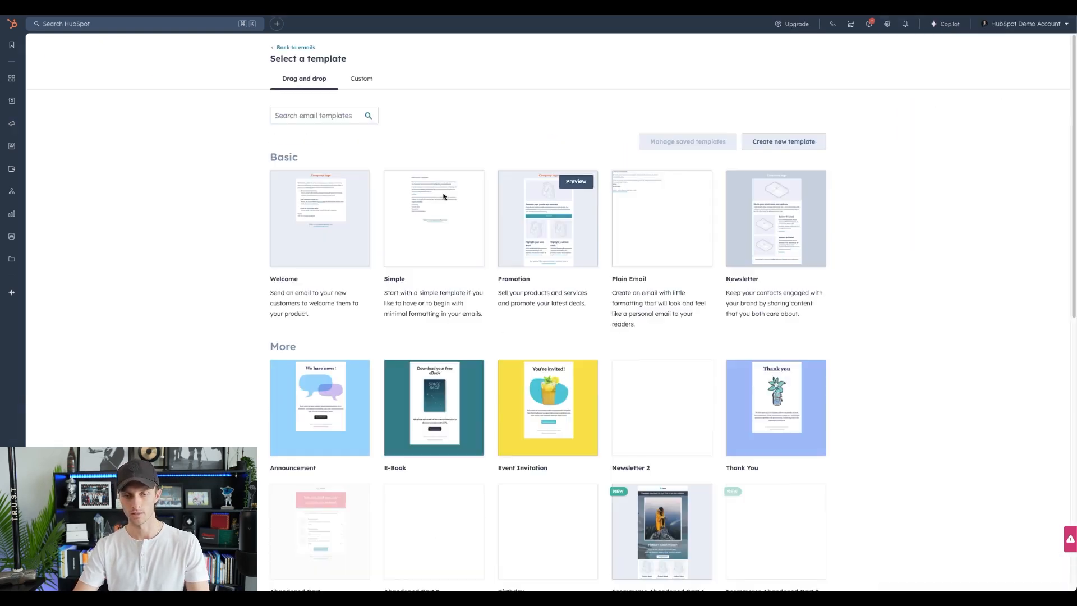
{"action": "left_click", "coordinate": [353, 243]}
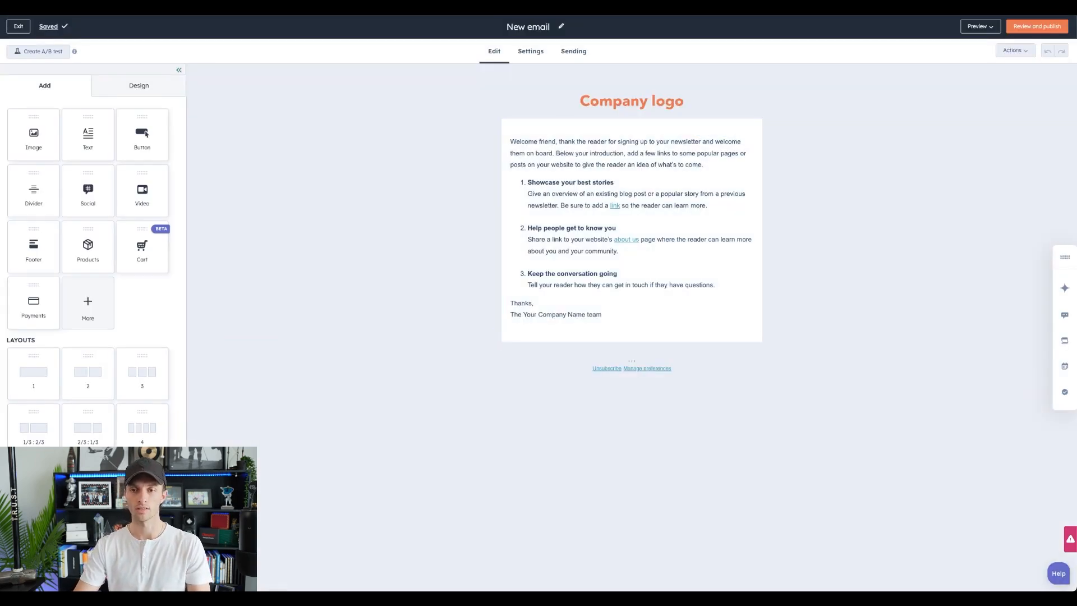
- Add blank lines to the email body between the third list item and the closing signature
{"action": "left_click", "coordinate": [718, 285]}
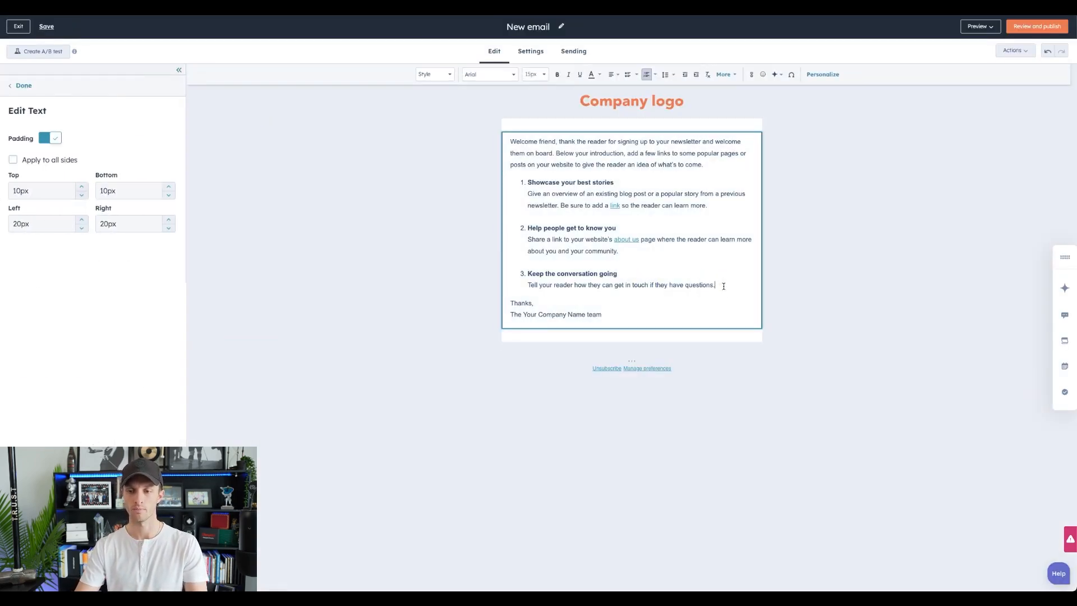
{"action": "key", "text": "Return"}
{"action": "key", "text": "Return"}
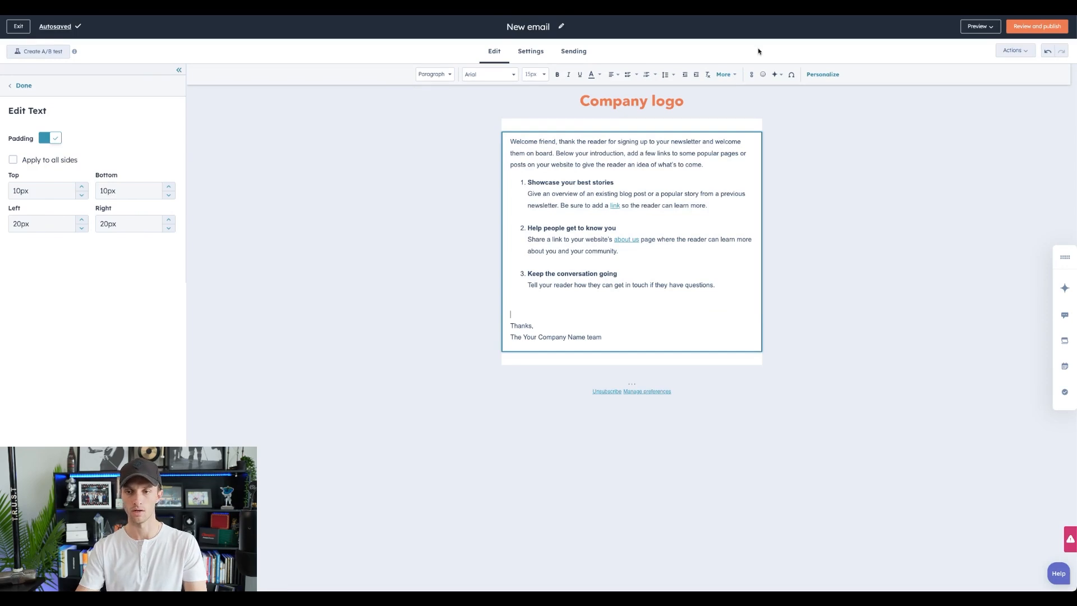
- Examine the token types available for personalizing the email, and close the token chooser without inserting anything
{"action": "left_click", "coordinate": [823, 74]}
{"action": "left_click", "coordinate": [499, 428]}
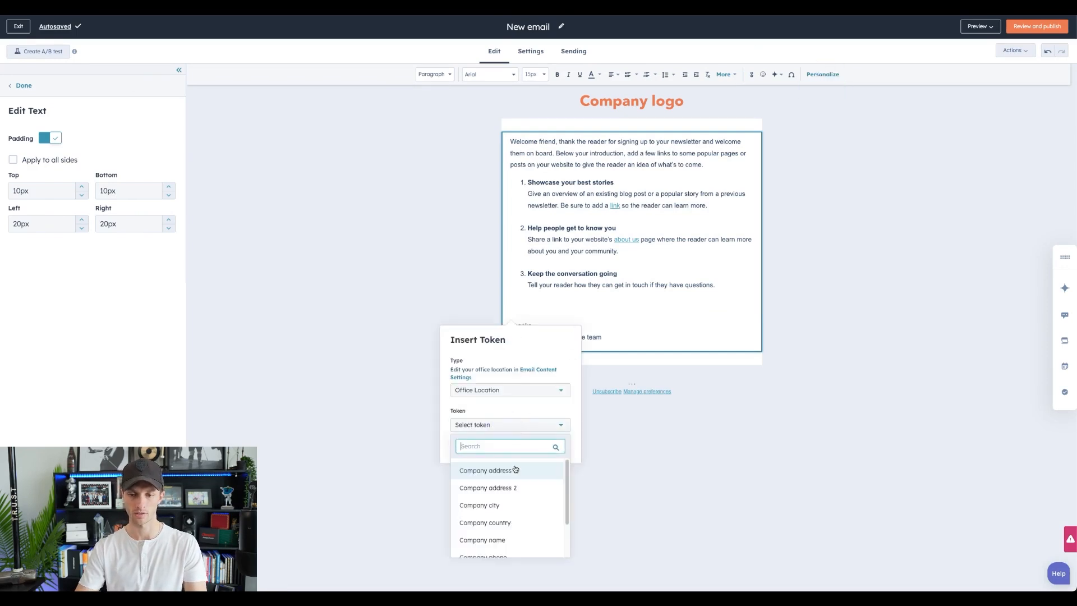
{"action": "left_click", "coordinate": [504, 389]}
{"action": "scroll", "coordinate": [508, 468], "scroll_direction": "down", "scroll_amount": 3}
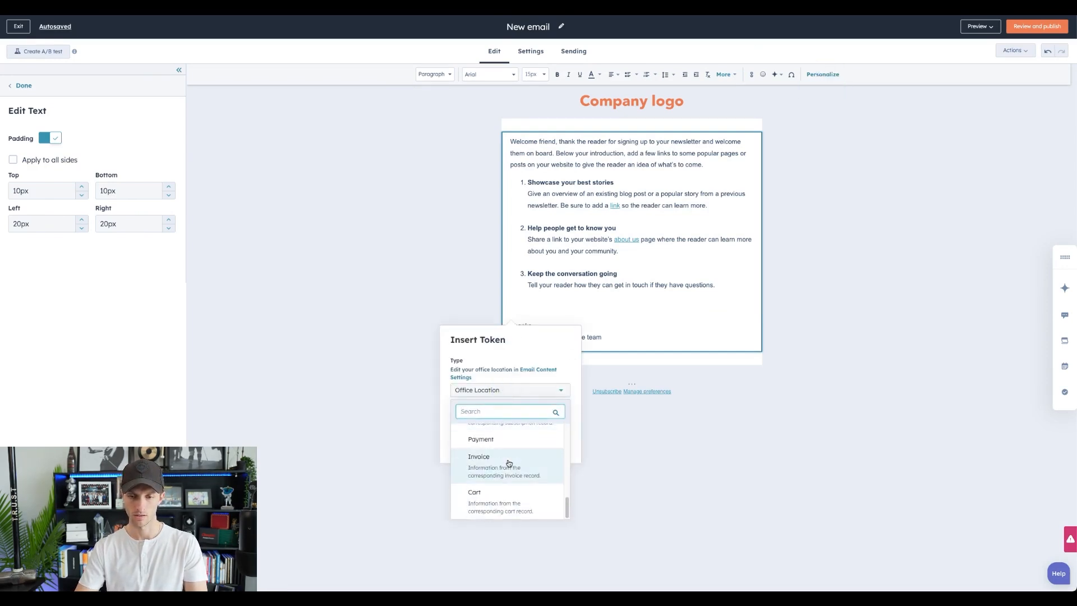
{"action": "scroll", "coordinate": [508, 463], "scroll_direction": "up", "scroll_amount": 4}
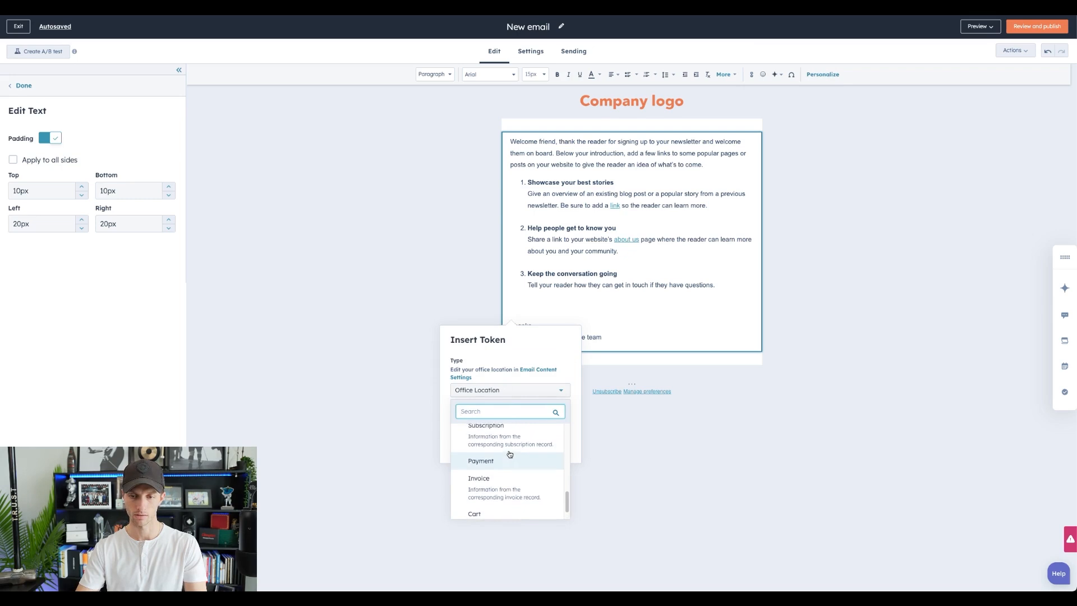
{"action": "scroll", "coordinate": [509, 453], "scroll_direction": "up", "scroll_amount": 5}
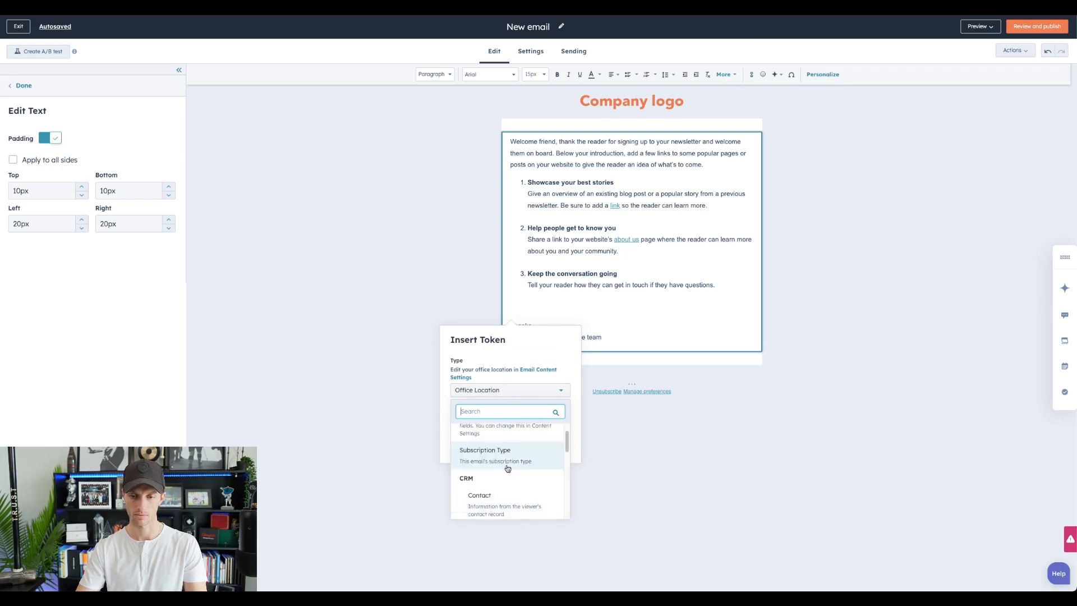
{"action": "left_click", "coordinate": [866, 116]}
- Check which meetings a link in the email body can point to, cancel the link, and exit the email editor
{"action": "left_click", "coordinate": [533, 305]}
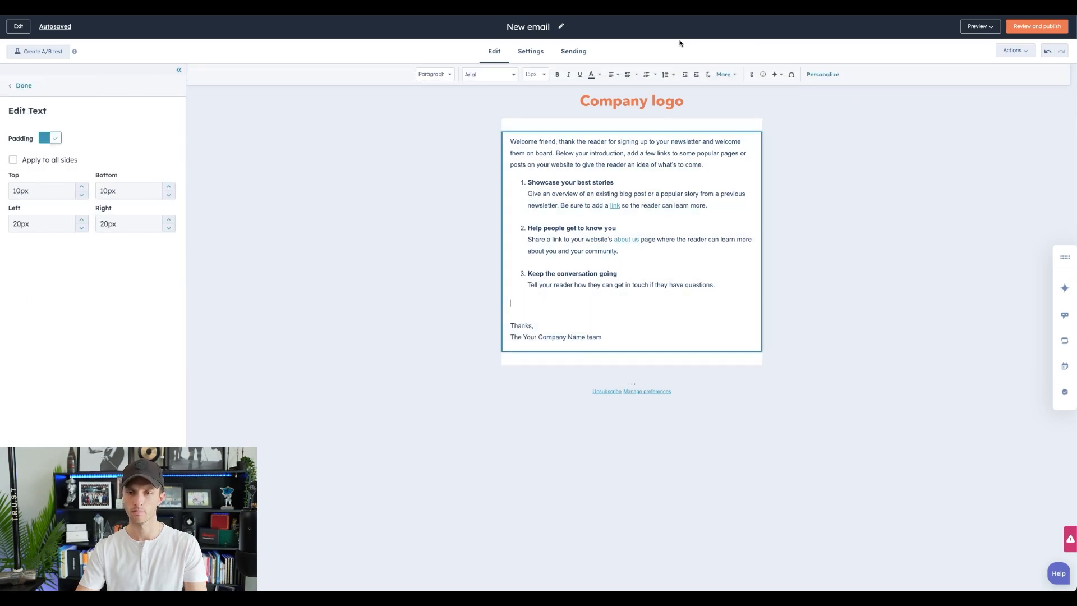
{"action": "left_click", "coordinate": [751, 75]}
{"action": "left_click", "coordinate": [524, 387]}
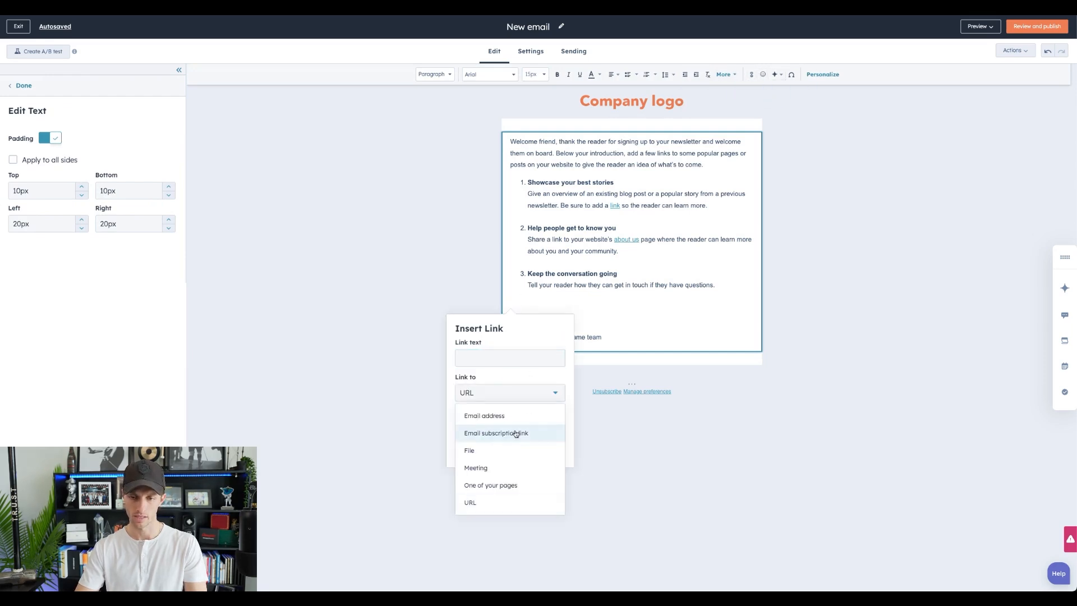
{"action": "left_click", "coordinate": [512, 469]}
{"action": "left_click", "coordinate": [511, 434]}
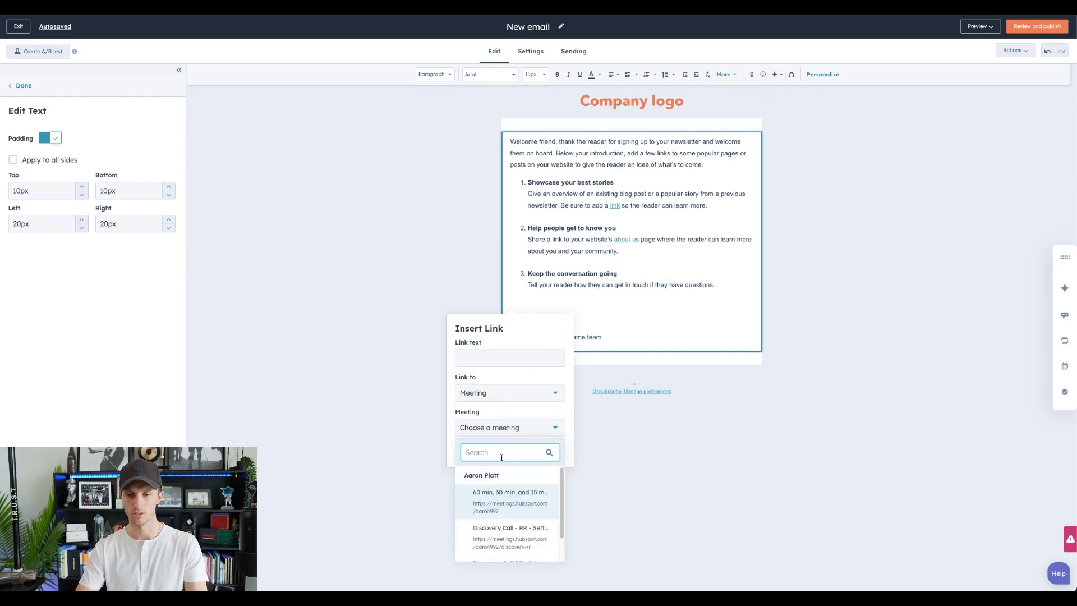
{"action": "left_click", "coordinate": [524, 411]}
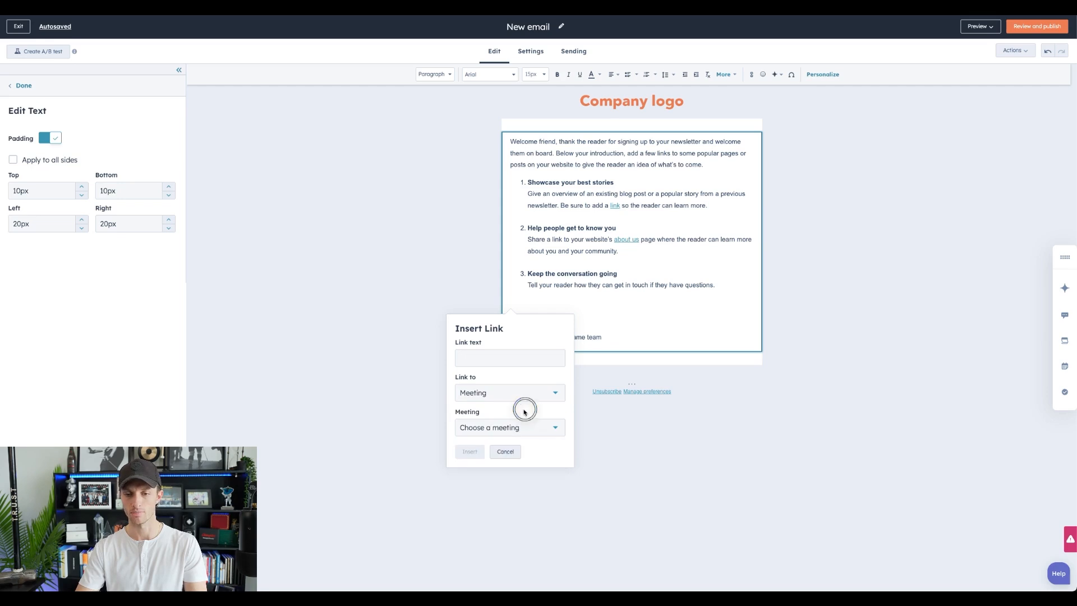
{"action": "left_click", "coordinate": [506, 452]}
{"action": "left_click", "coordinate": [15, 29]}
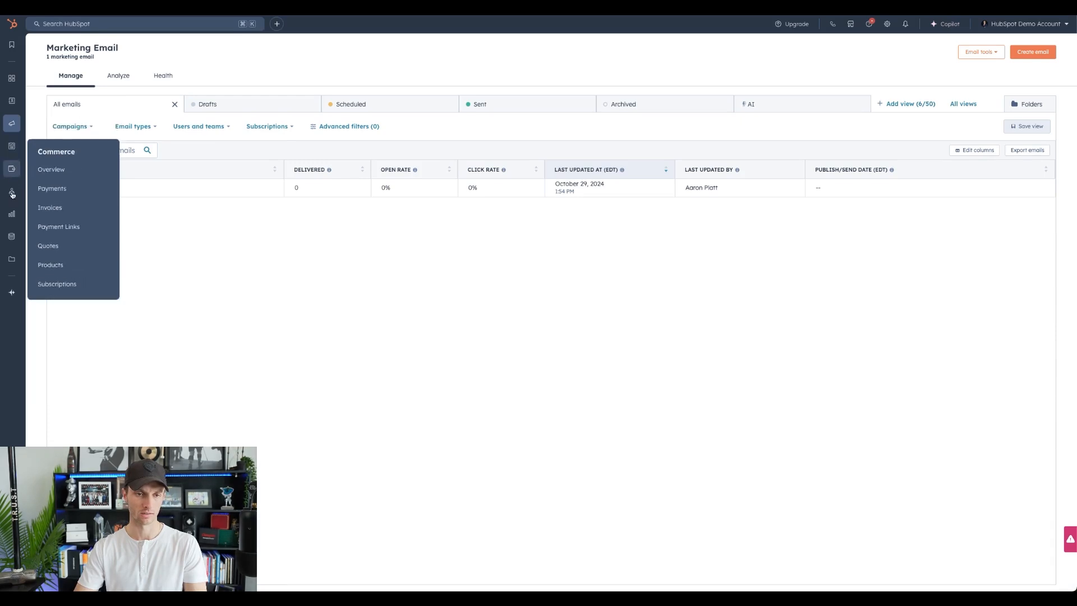
- Start a sequence from scratch with an automated email as its first action, and begin a new template for that email
{"action": "mouse_move", "coordinate": [12, 192]}
{"action": "left_click", "coordinate": [51, 213]}
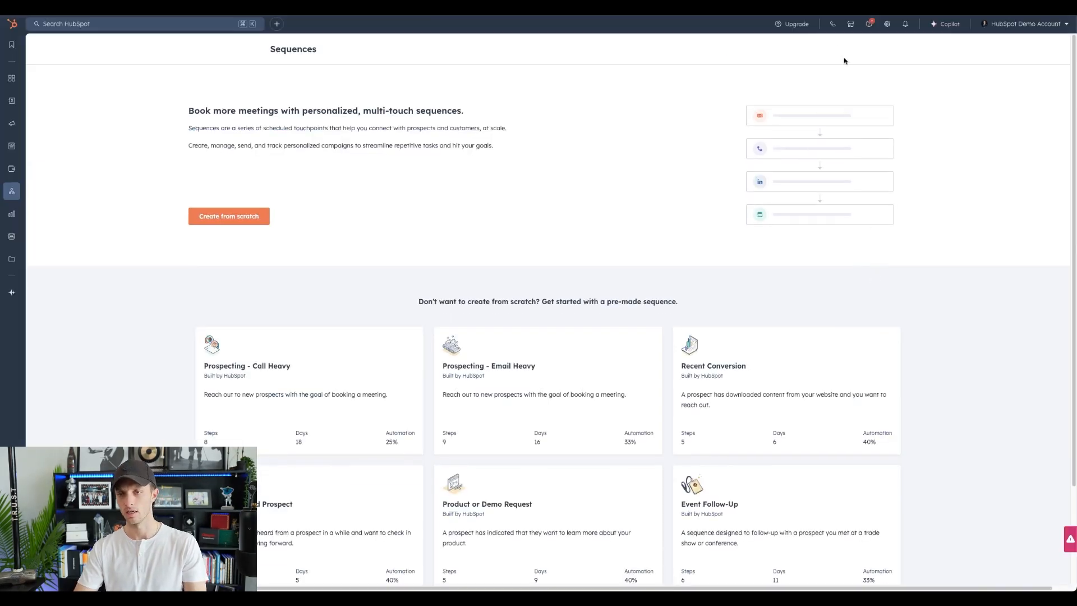
{"action": "left_click", "coordinate": [255, 218]}
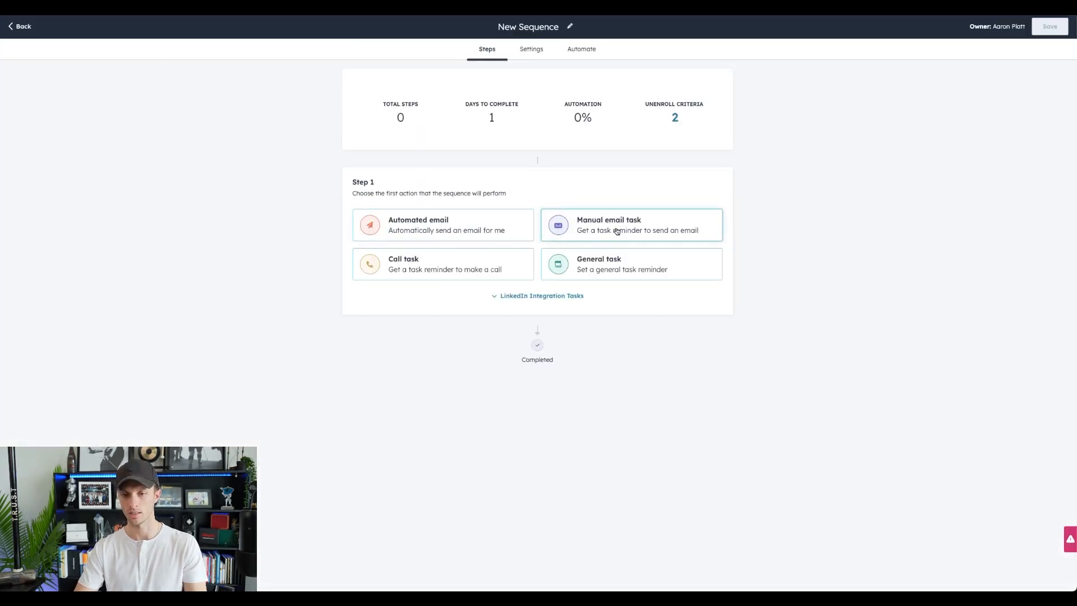
{"action": "left_click", "coordinate": [457, 234]}
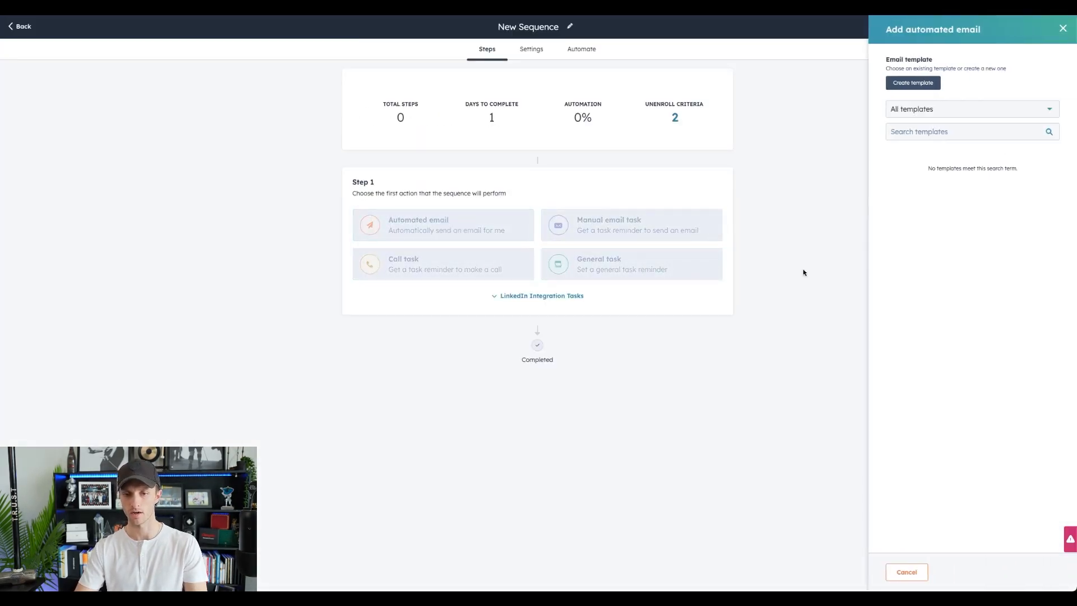
{"action": "left_click", "coordinate": [933, 84]}
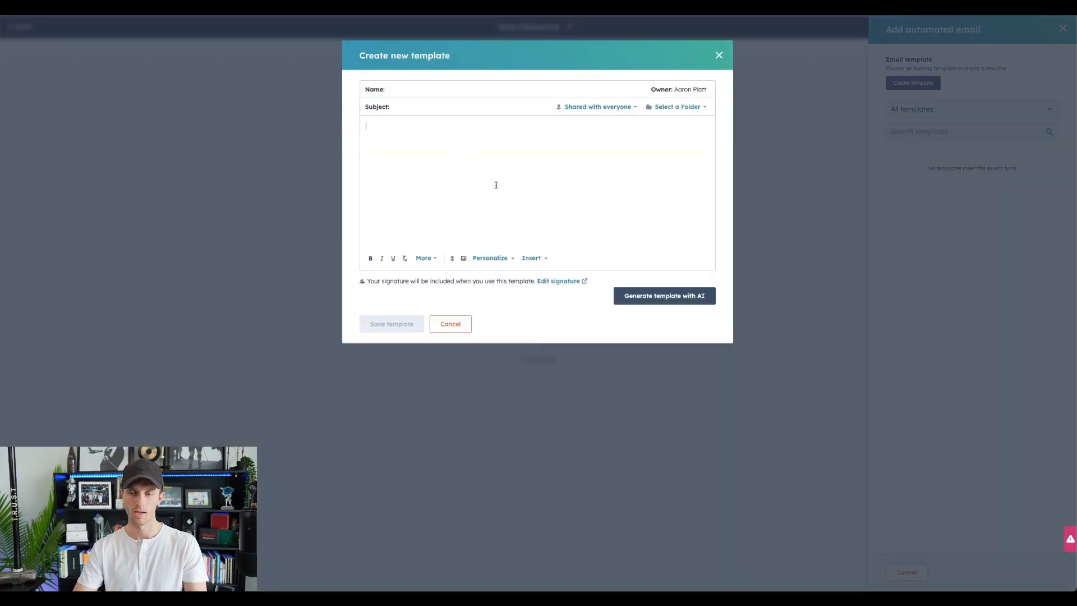
- Insert the sender's meetings link into the body of the new email template
{"action": "left_click", "coordinate": [508, 259]}
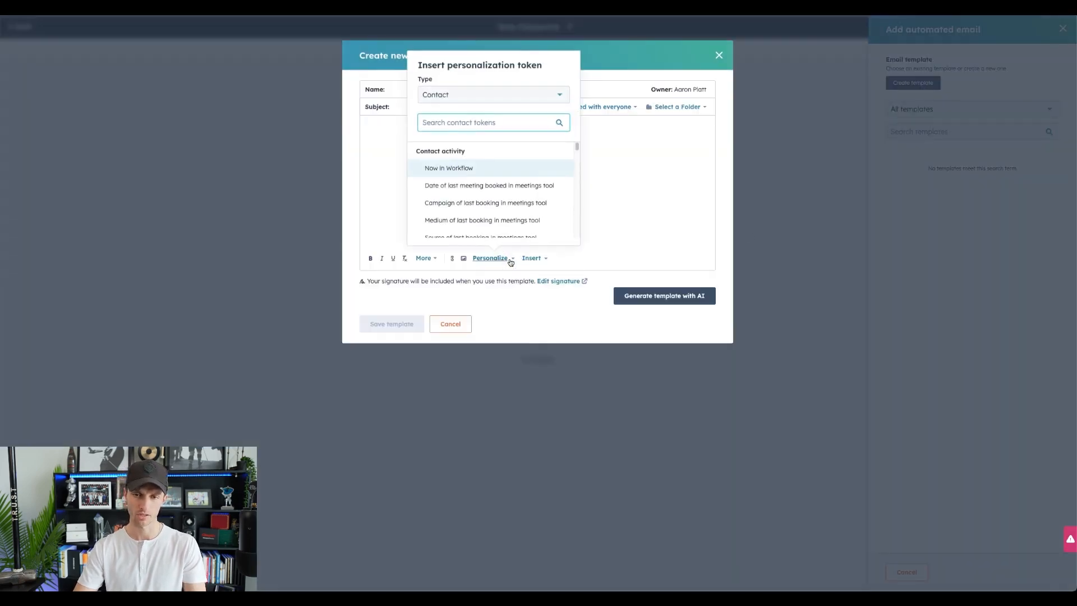
{"action": "left_click", "coordinate": [530, 258]}
{"action": "left_click", "coordinate": [520, 221]}
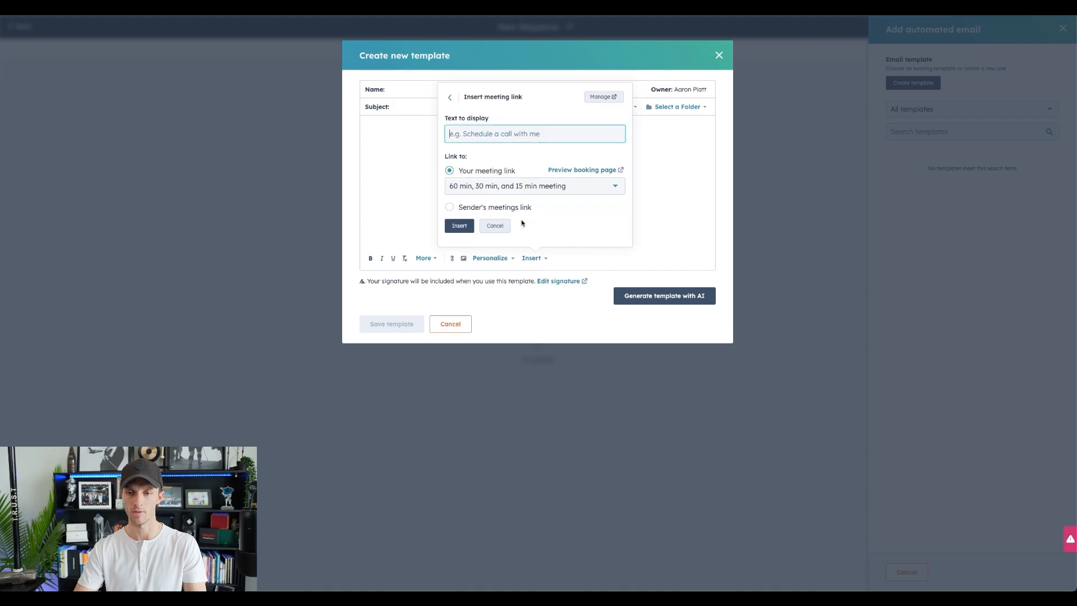
{"action": "left_click", "coordinate": [449, 207]}
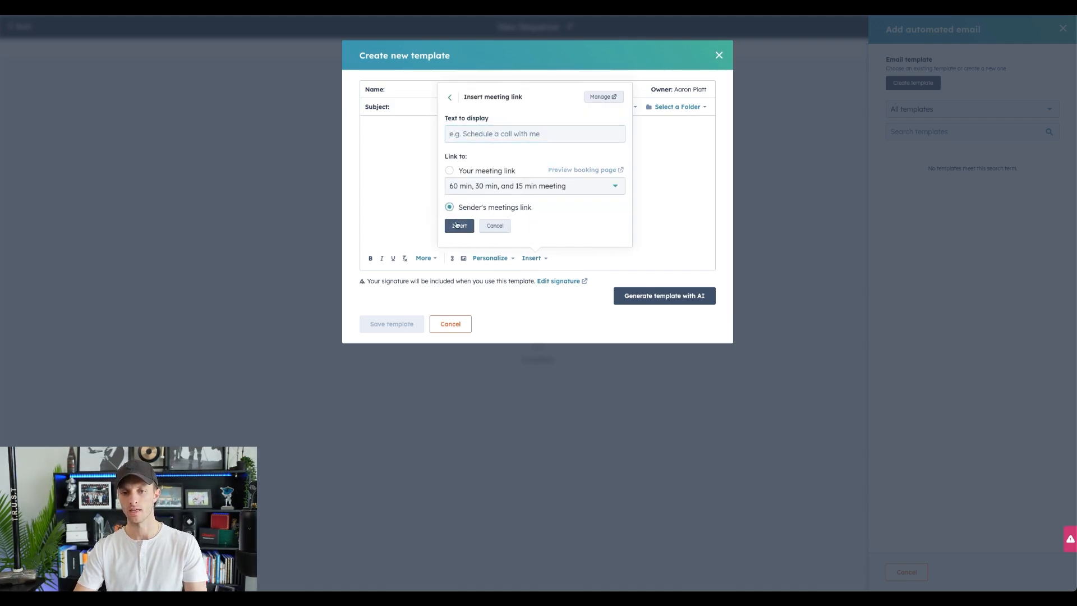
{"action": "left_click", "coordinate": [457, 224]}
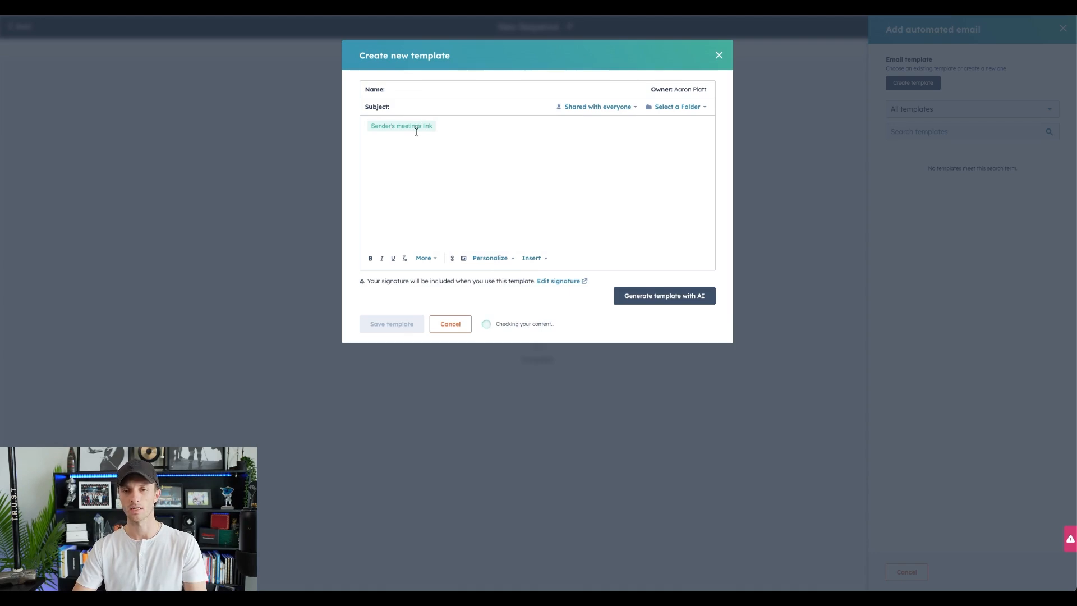
- Discard the new template, cancel the automated email, and leave the unsaved sequence
{"action": "left_click", "coordinate": [718, 55]}
{"action": "left_click", "coordinate": [1058, 28]}
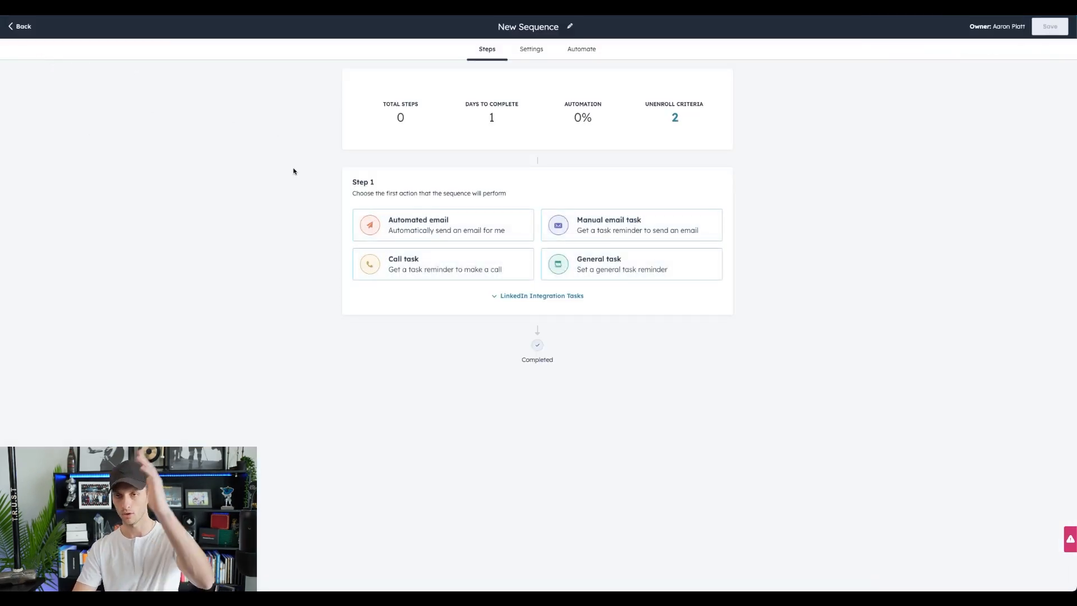
{"action": "left_click", "coordinate": [23, 26]}
- Return to the meeting scheduling pages and set Discovery Call RR - Inbound as the default
{"action": "mouse_move", "coordinate": [15, 193]}
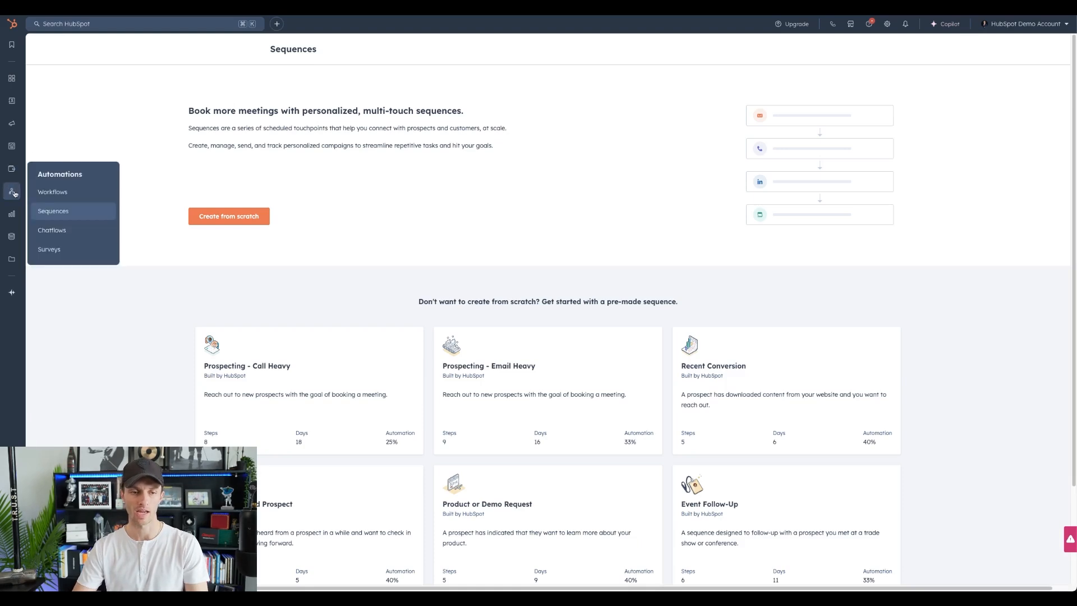
{"action": "mouse_move", "coordinate": [13, 155]}
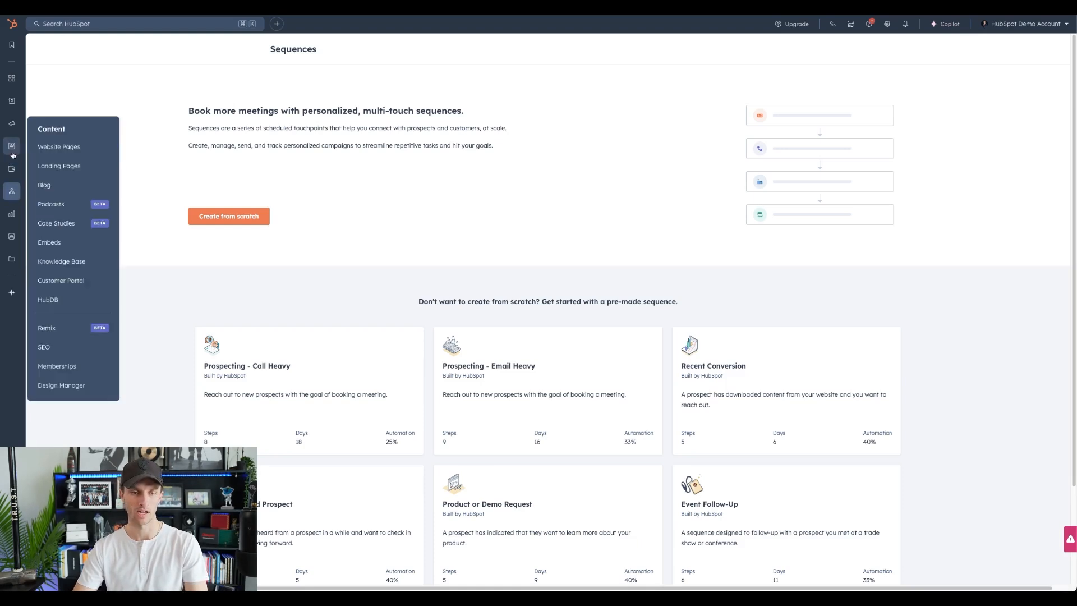
{"action": "mouse_move", "coordinate": [7, 116]}
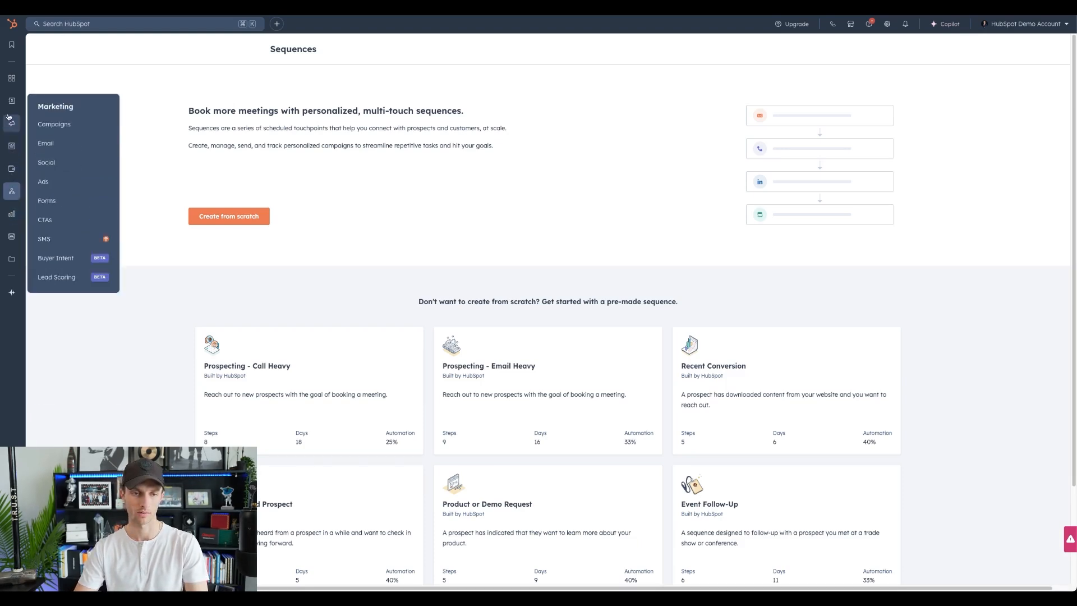
{"action": "mouse_move", "coordinate": [16, 243]}
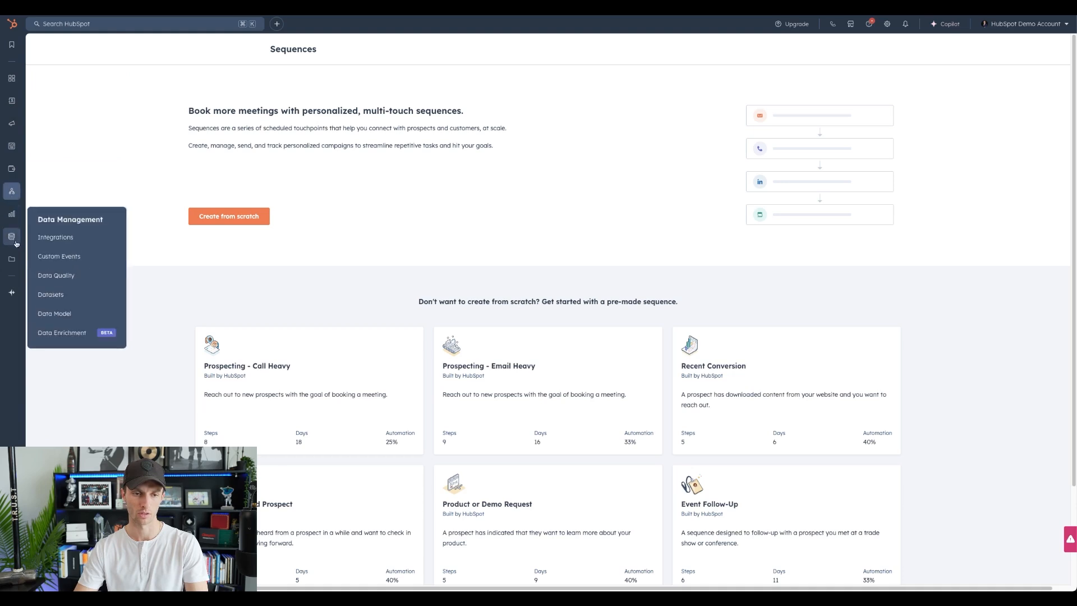
{"action": "left_click", "coordinate": [63, 277]}
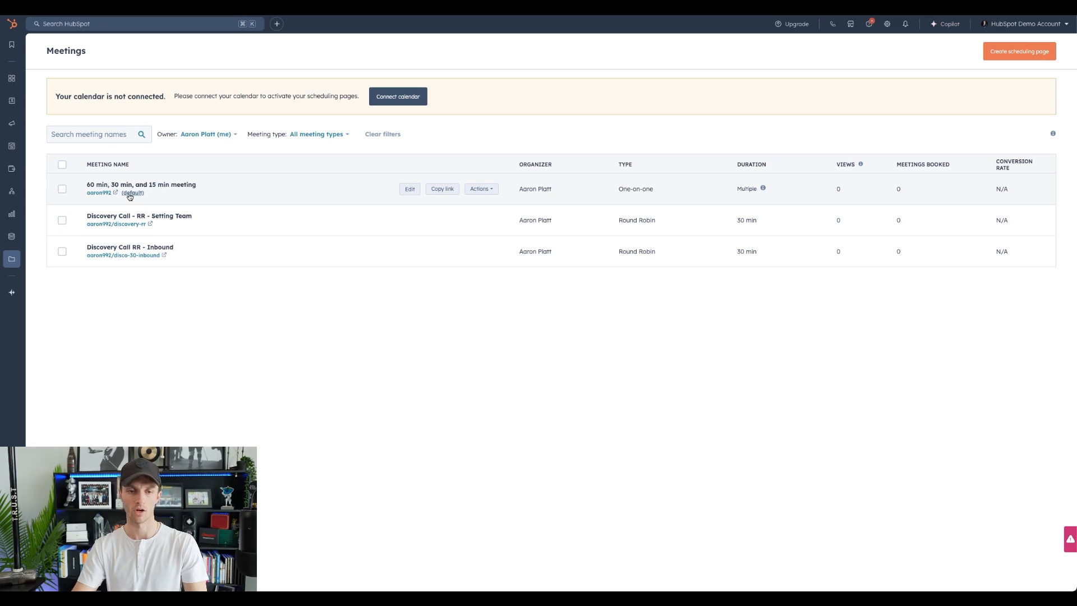
{"action": "left_click_drag", "start_coordinate": [176, 248], "coordinate": [62, 247]}
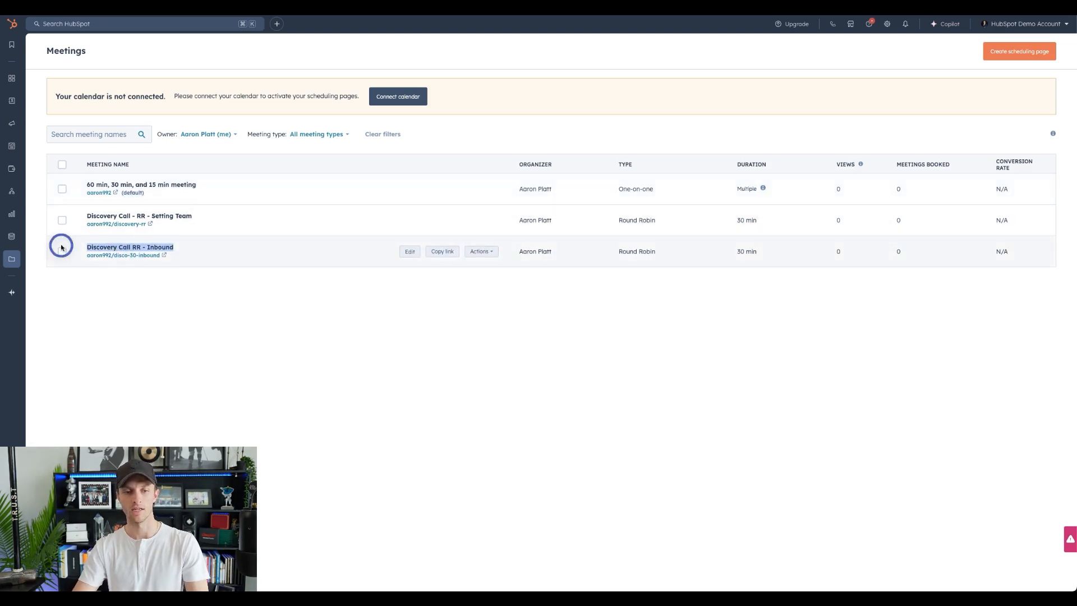
{"action": "left_click", "coordinate": [474, 252]}
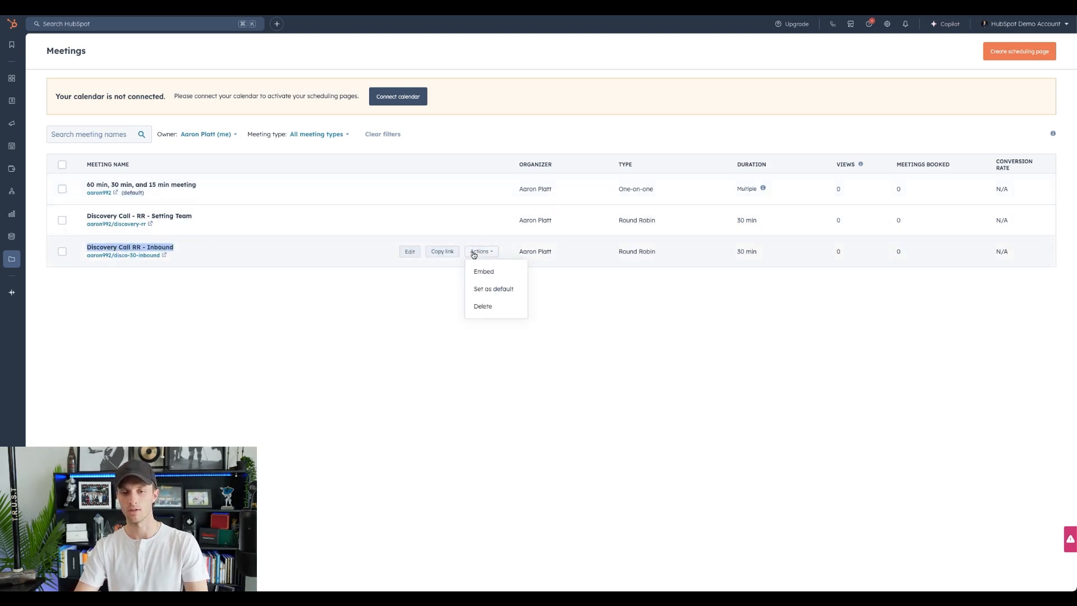
{"action": "left_click", "coordinate": [492, 288]}
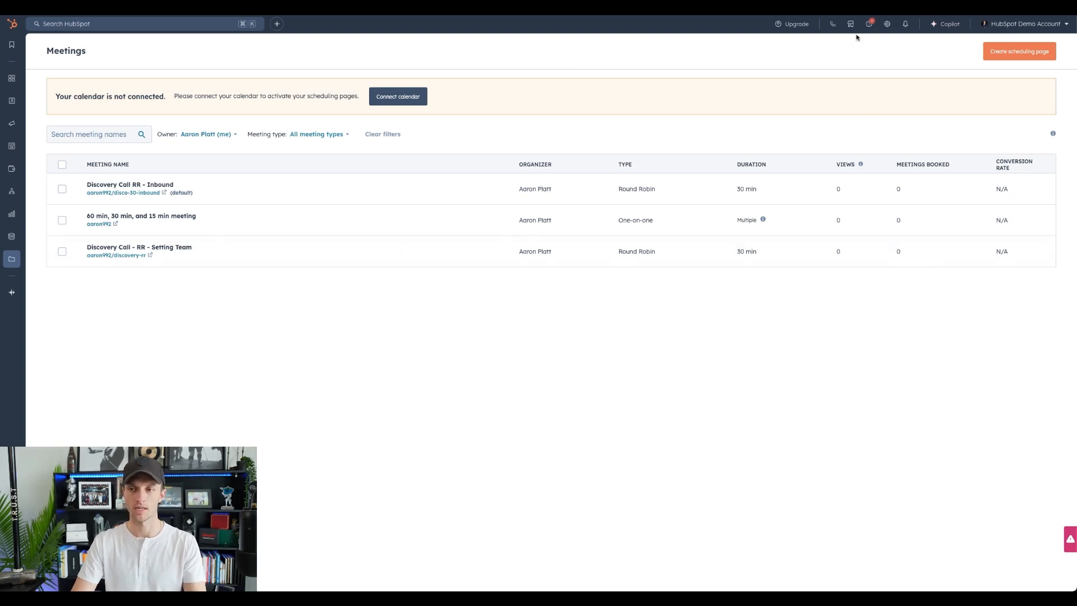
- Look through the account defaults in the settings, and open the calendar preferences under the general user preferences
{"action": "left_click", "coordinate": [887, 24]}
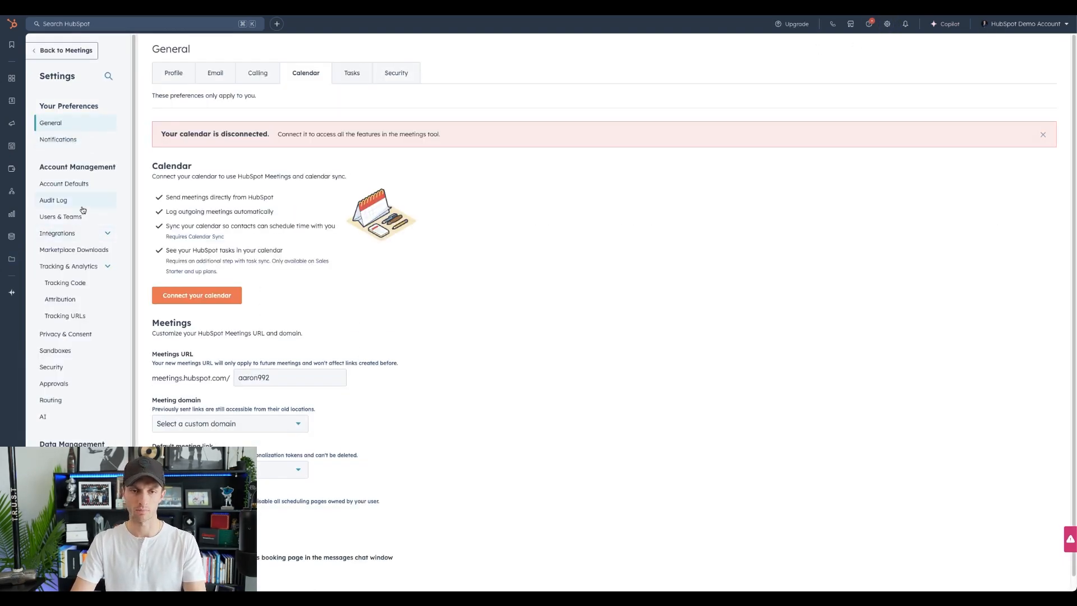
{"action": "left_click", "coordinate": [64, 184]}
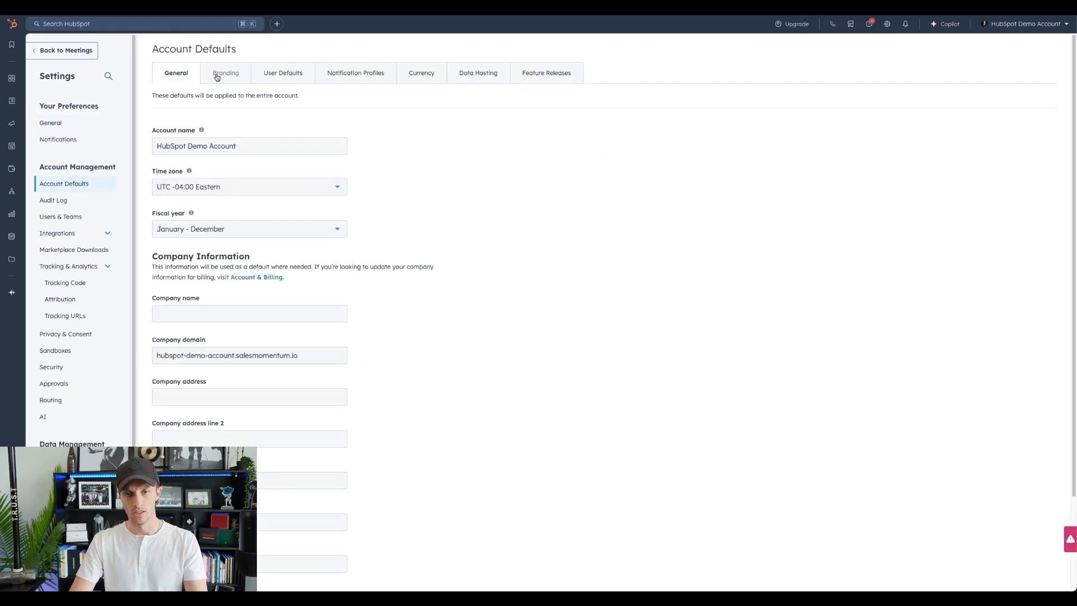
{"action": "scroll", "coordinate": [469, 212], "scroll_direction": "down", "scroll_amount": 3}
{"action": "scroll", "coordinate": [469, 211], "scroll_direction": "up", "scroll_amount": 3}
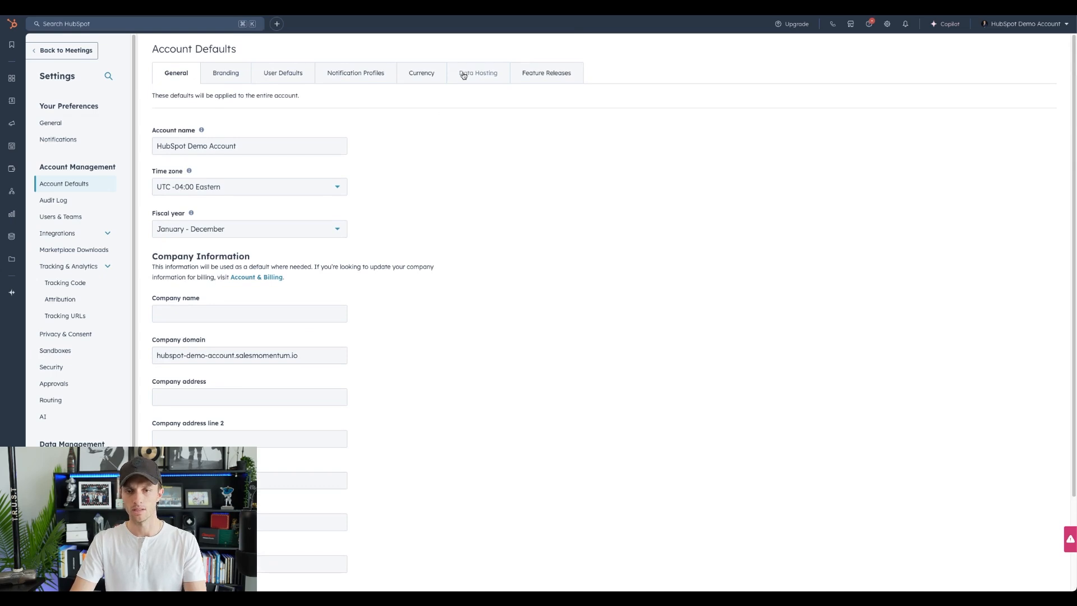
{"action": "left_click", "coordinate": [63, 126]}
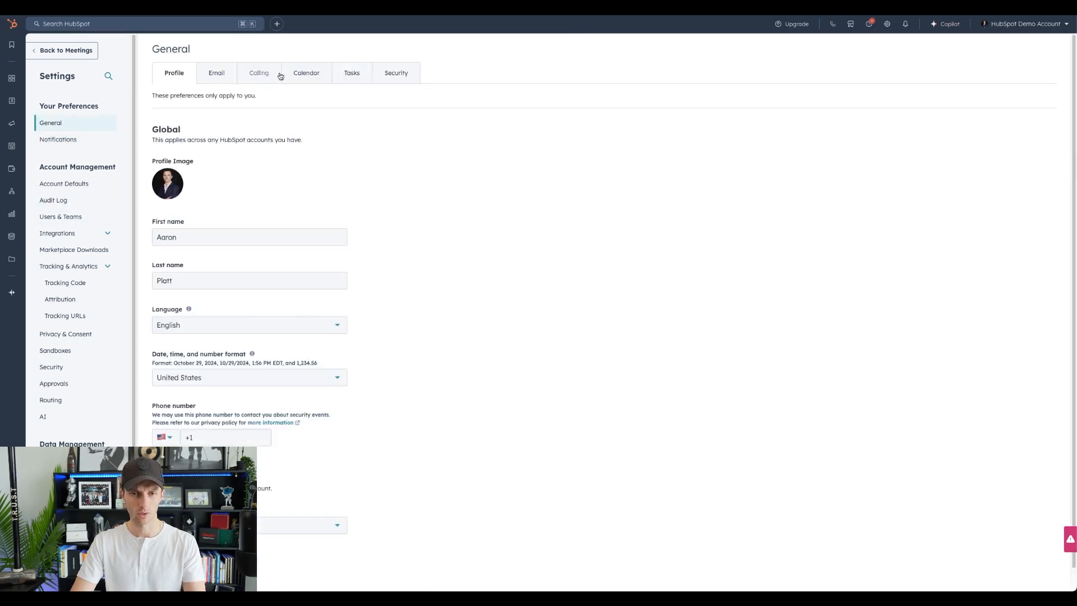
{"action": "left_click", "coordinate": [308, 74]}
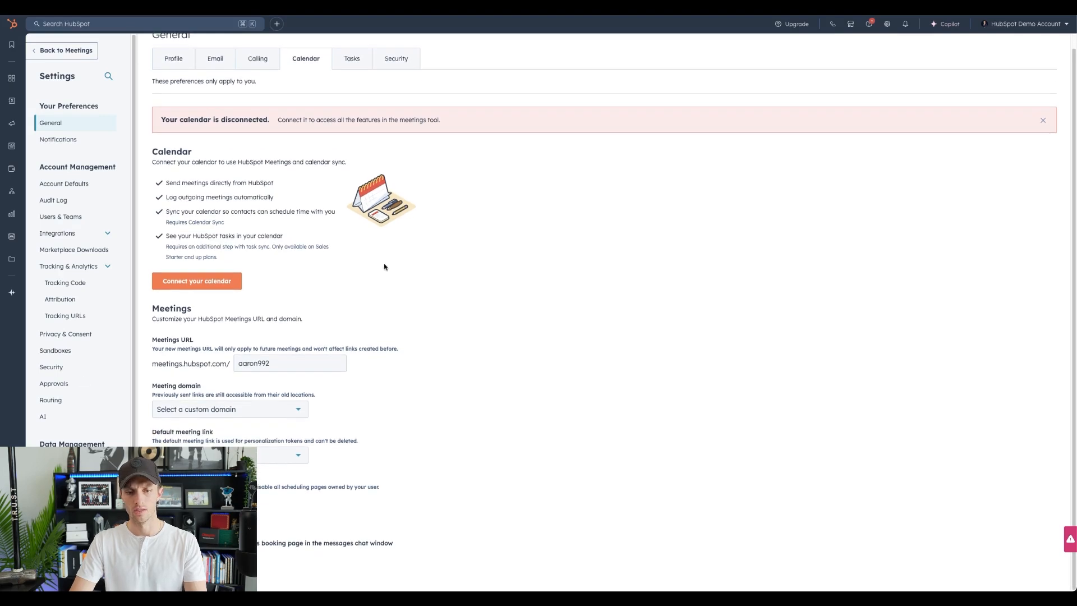
- Replace the ending of the meetings URL with salesmomentum, and cancel the unsaved change
{"action": "double_click", "coordinate": [280, 362]}
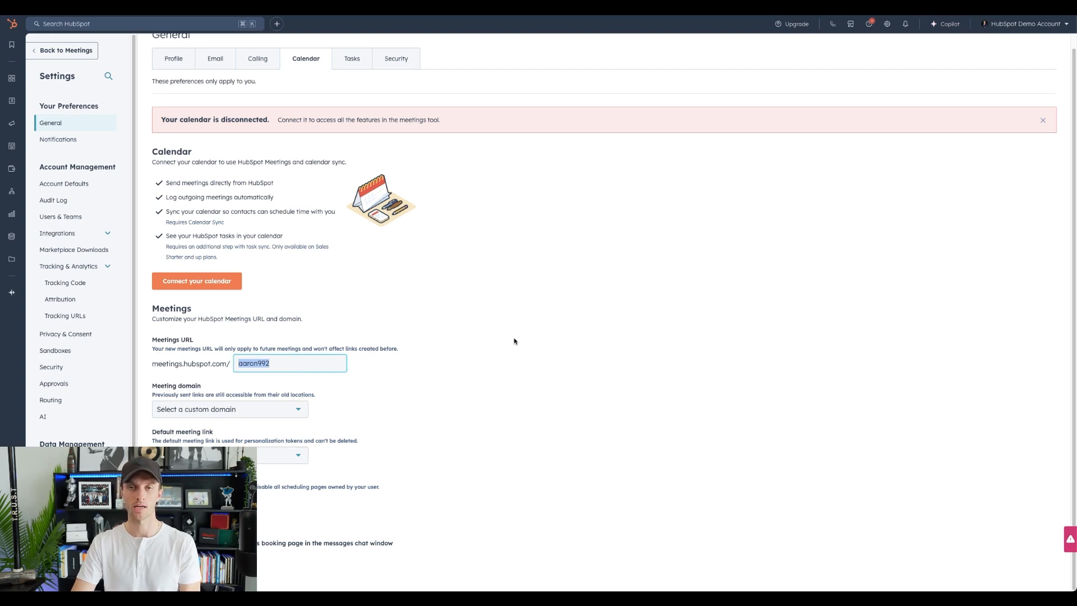
{"action": "key", "text": "BackSpace"}
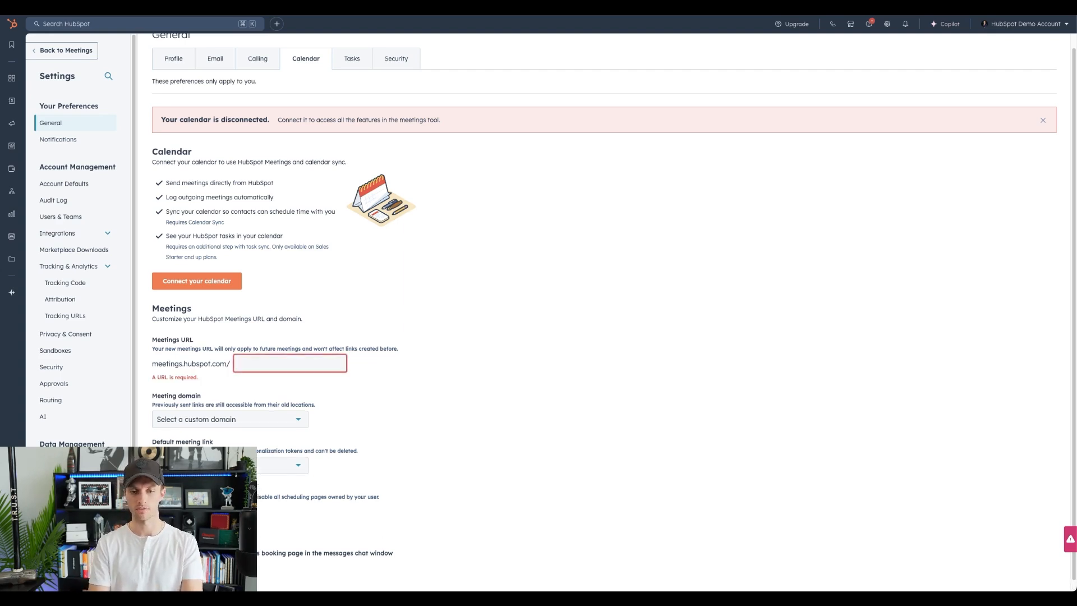
{"action": "type", "text": "salesmomentum"}
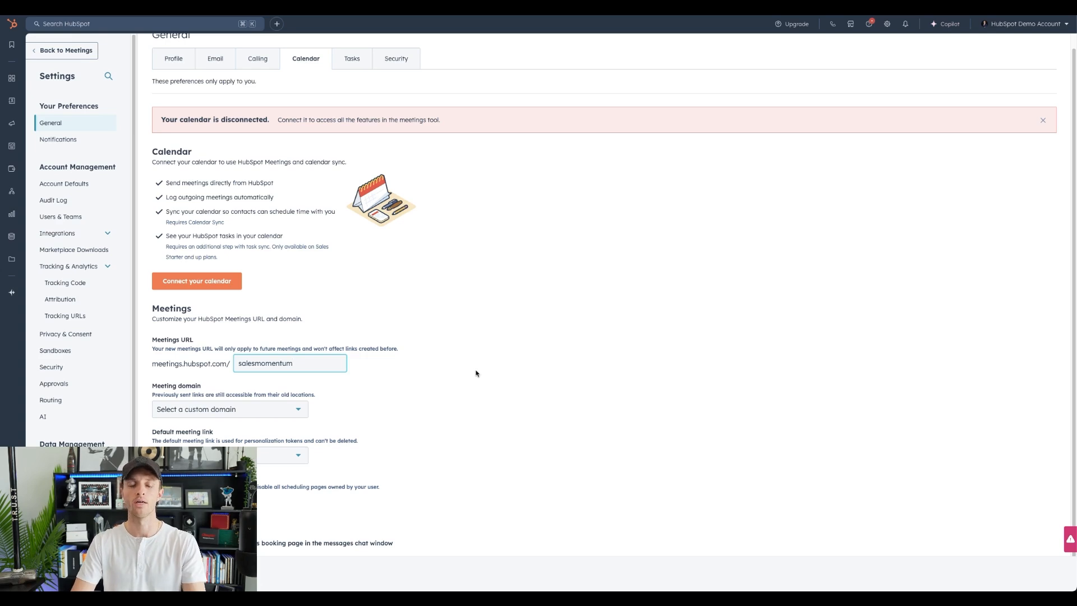
{"action": "left_click", "coordinate": [216, 573]}
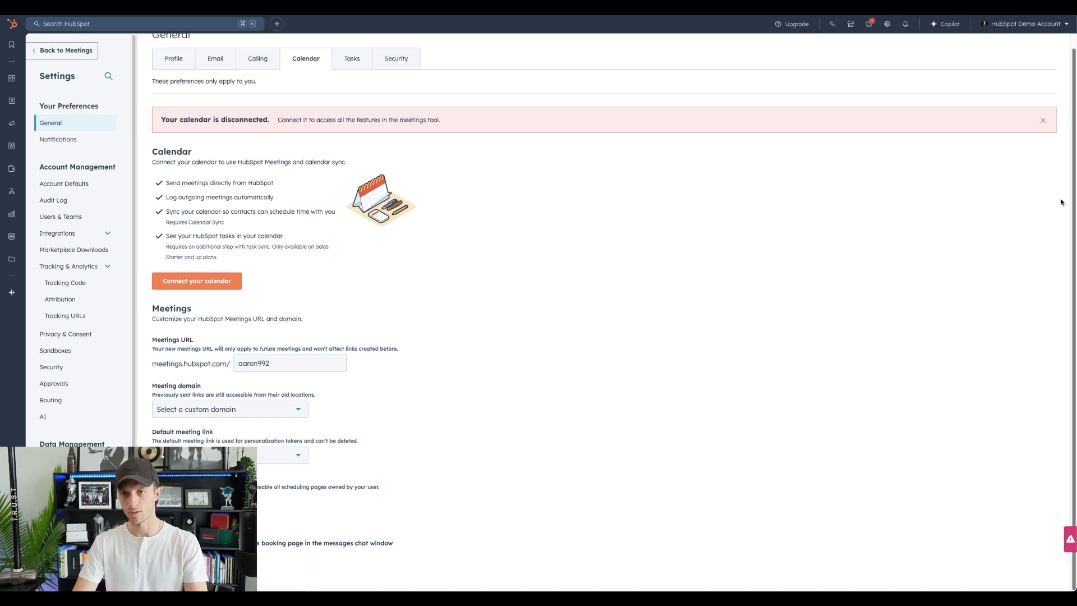